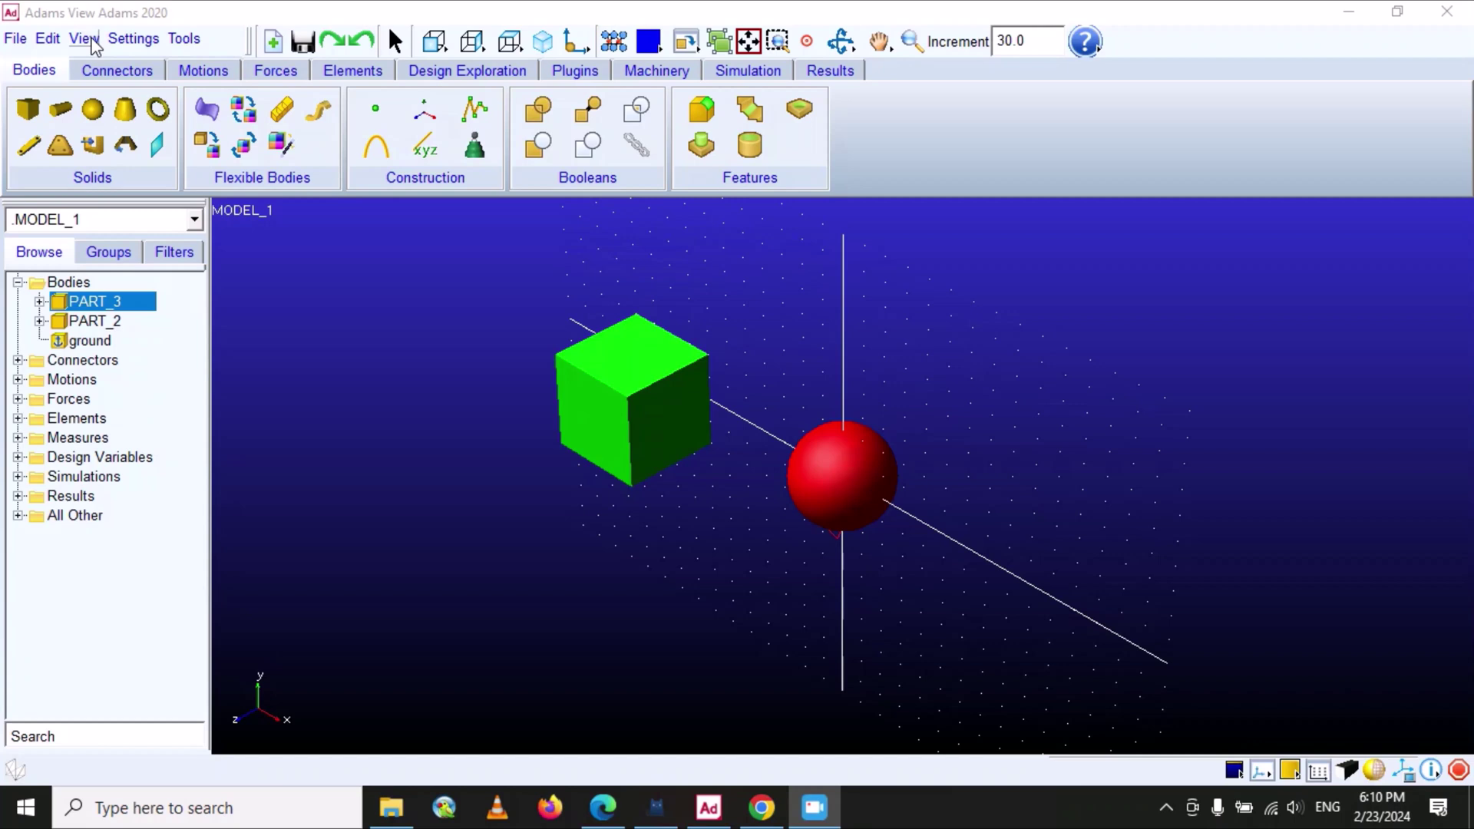
Step: Display the full MODEL_1 in the view with both the green box and the red sphere
left_click(92, 46)
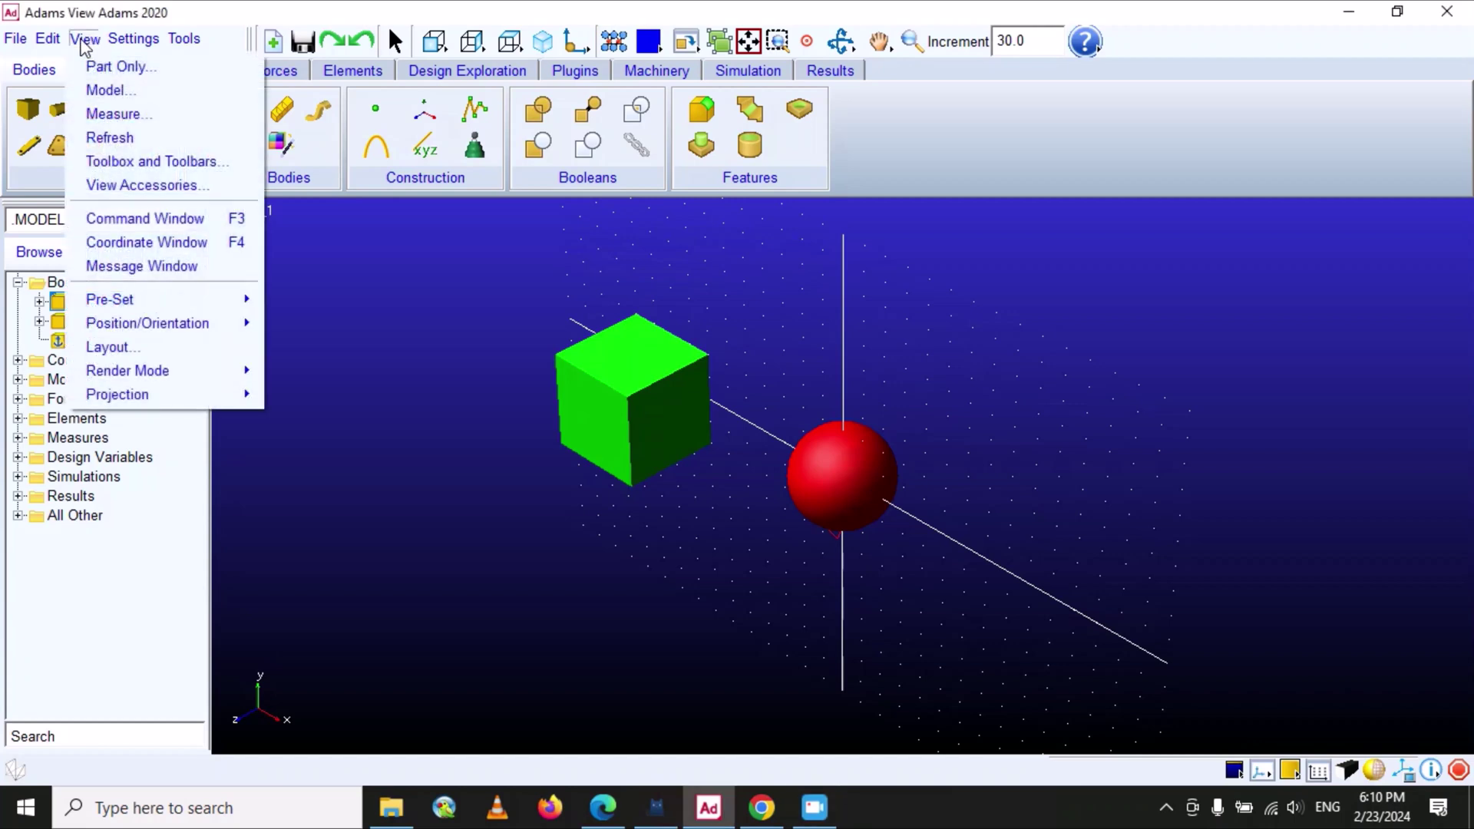
left_click(136, 90)
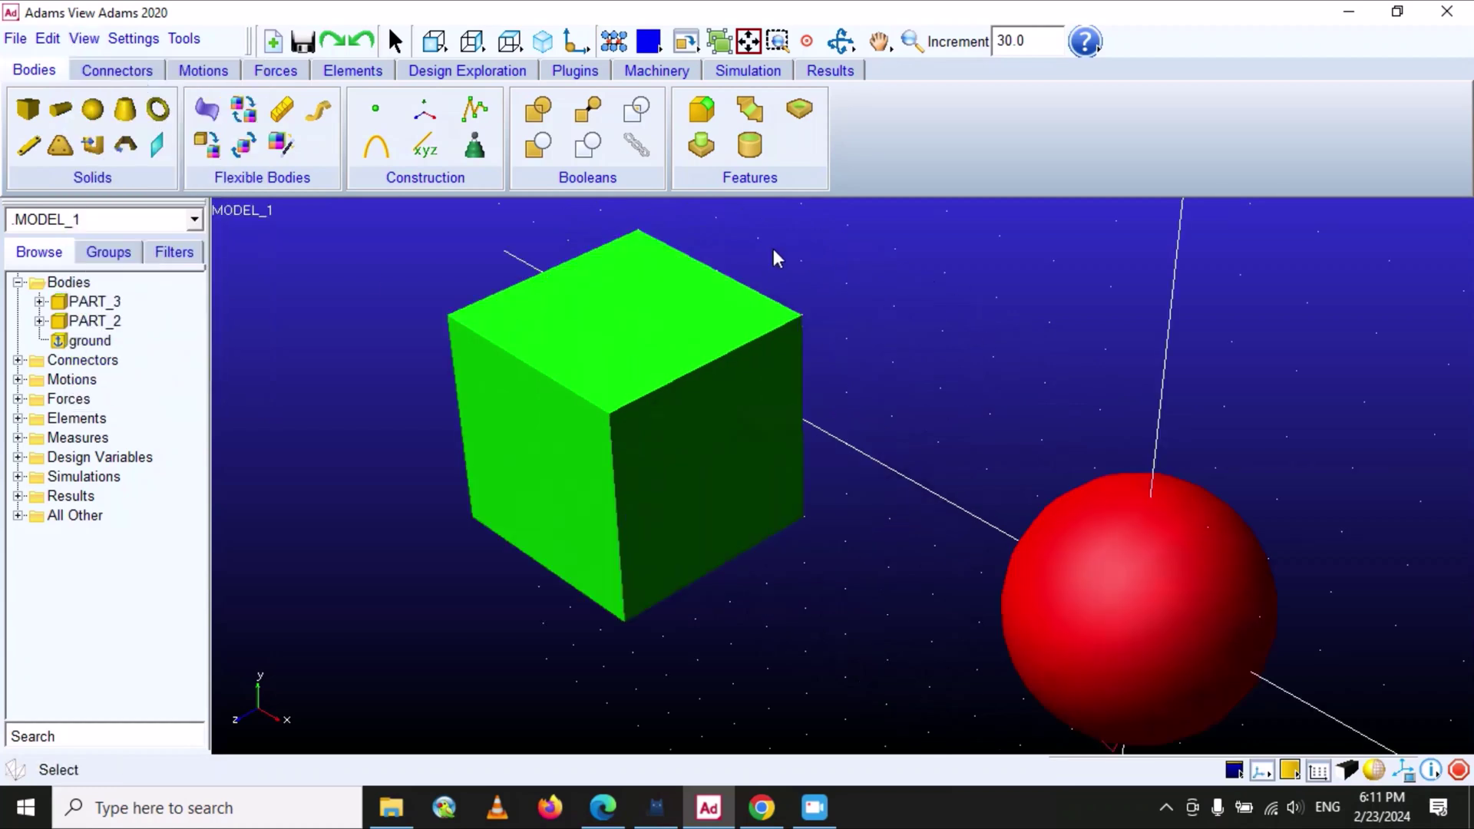
left_click(911, 40)
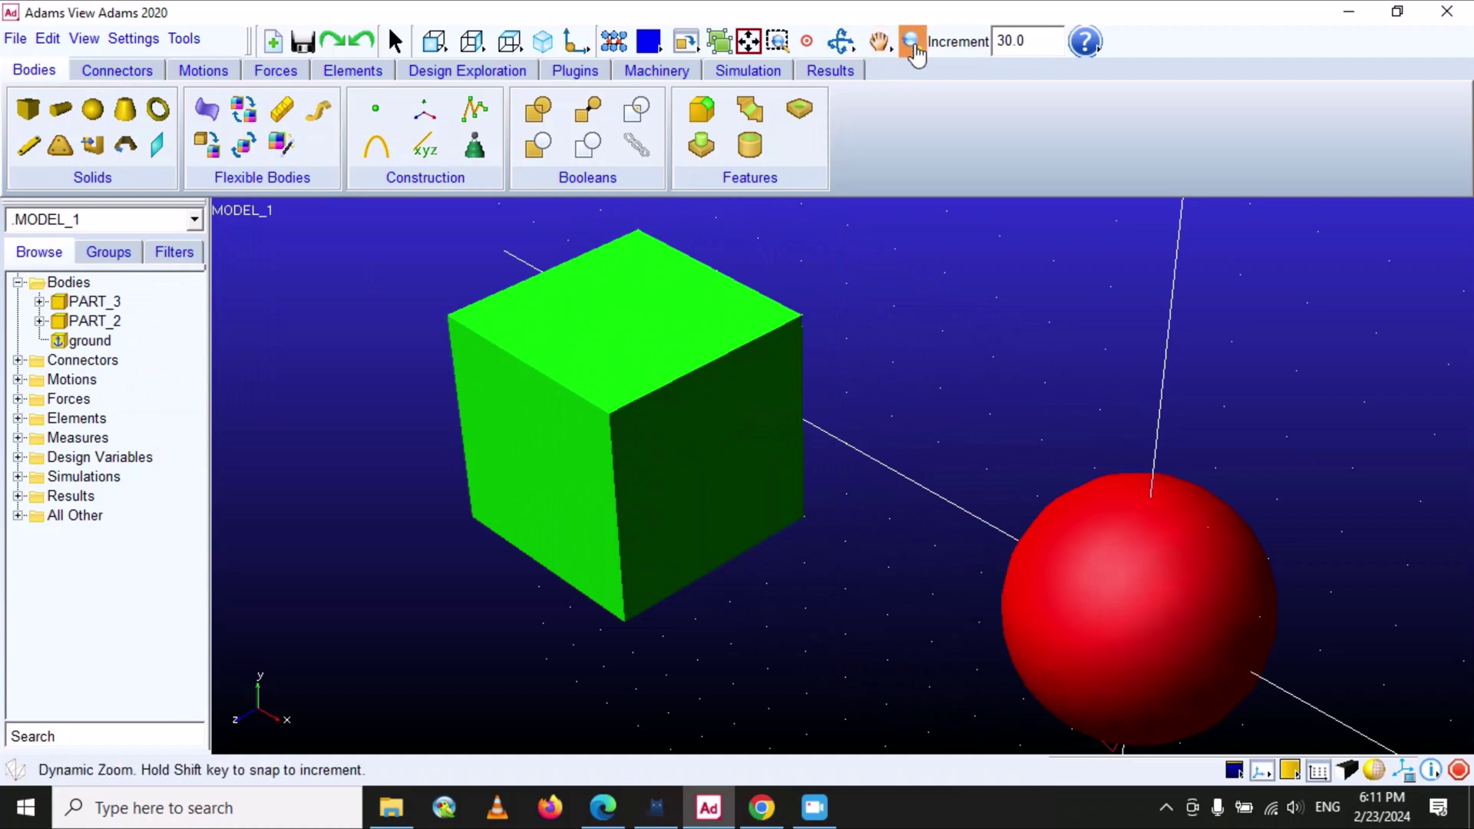
left_click_drag(835, 230, 835, 264)
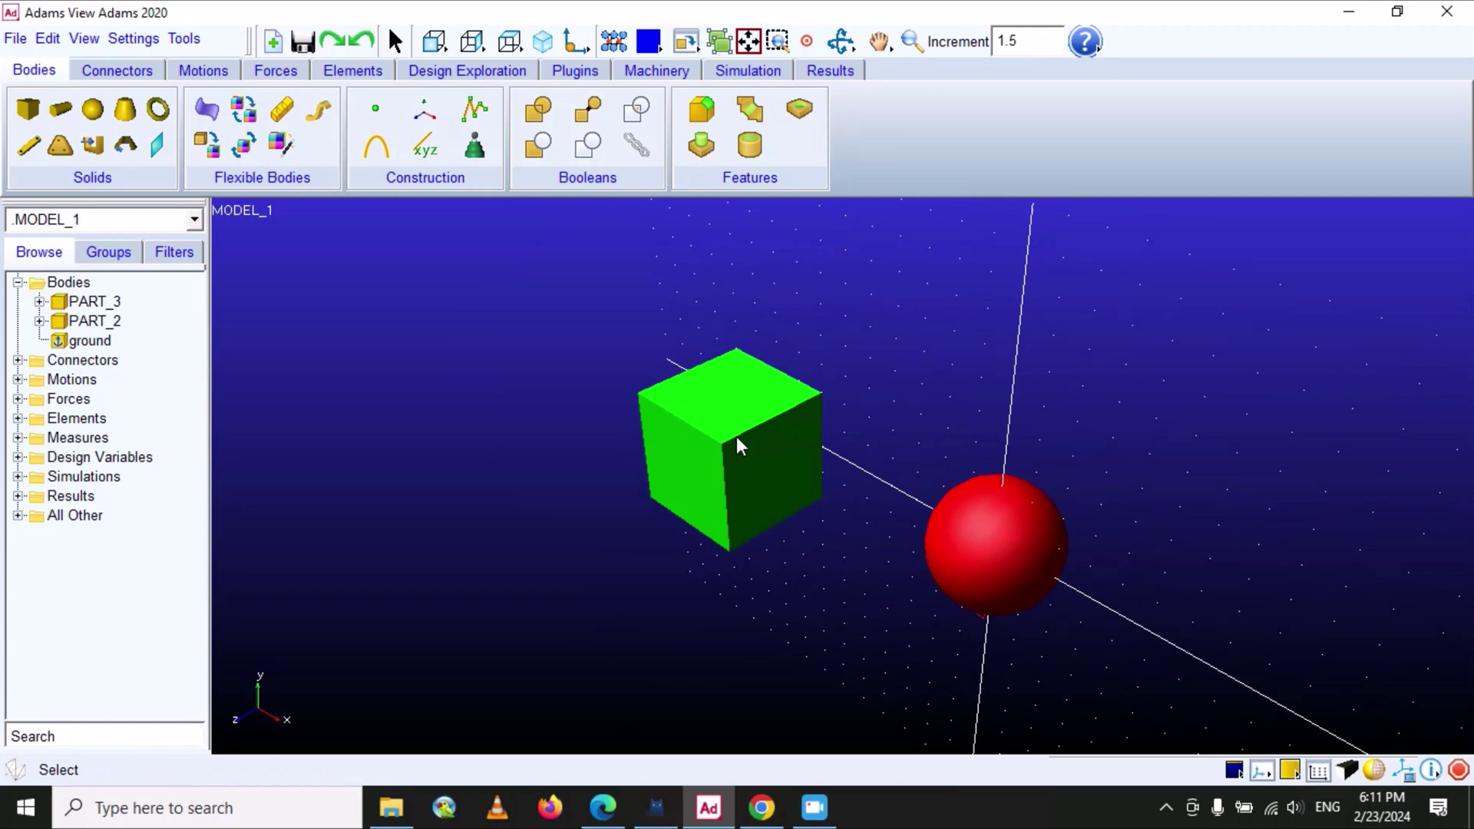
Step: Isolate the green box by displaying only .MODEL_1.PART_3 in the view
left_click(84, 40)
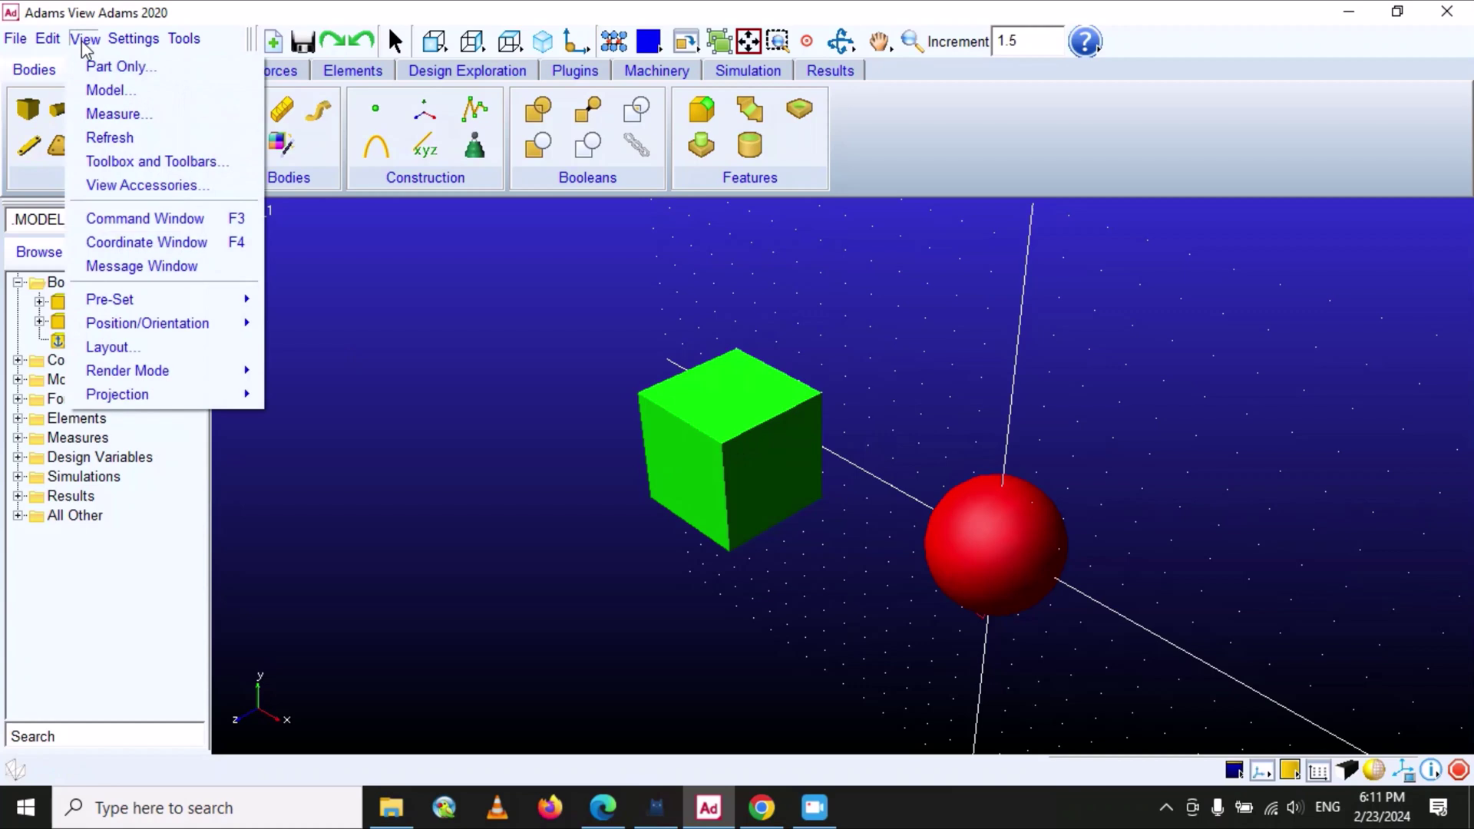
left_click(121, 69)
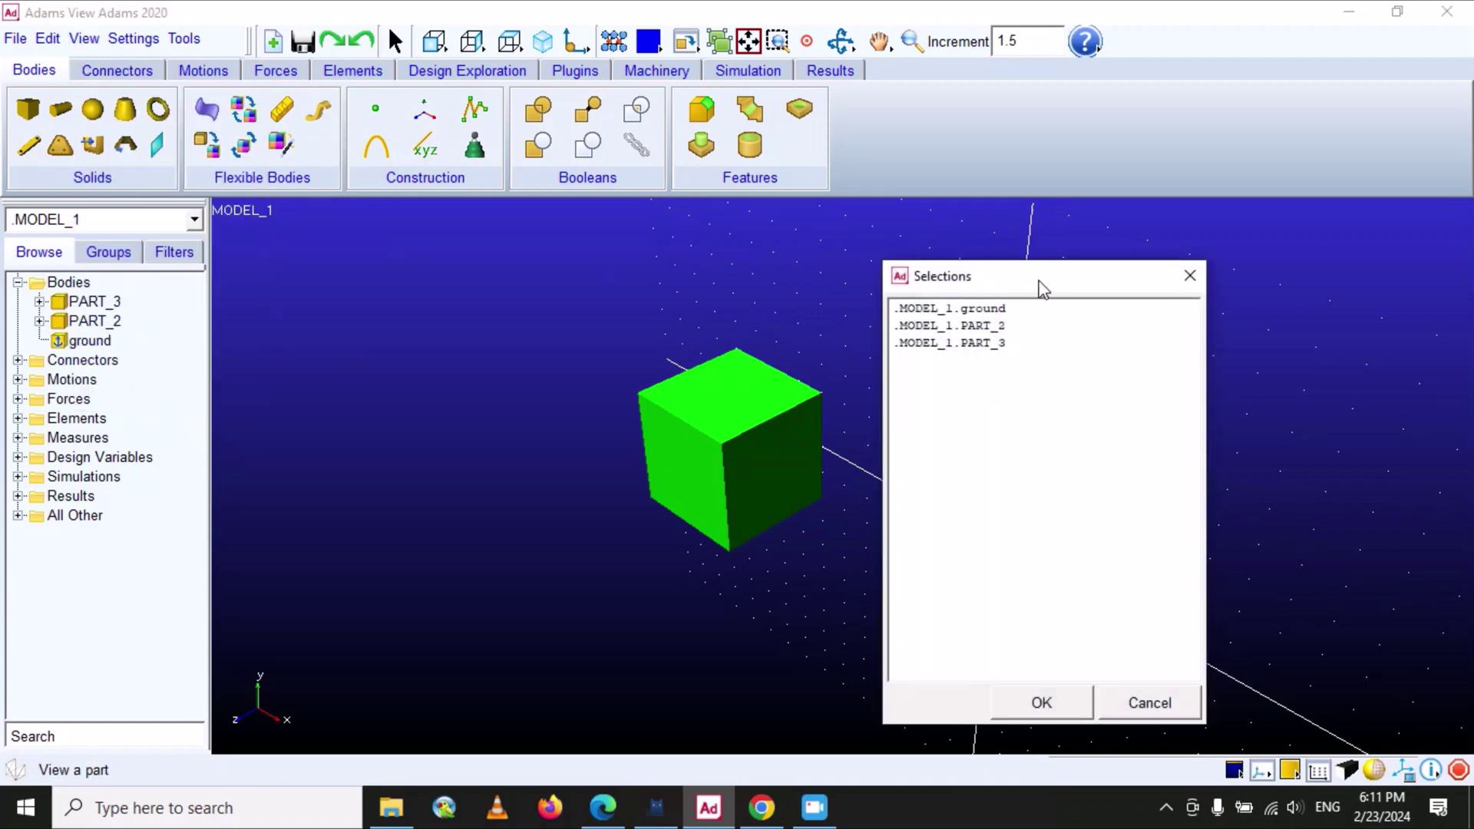
left_click_drag(1041, 288, 1075, 206)
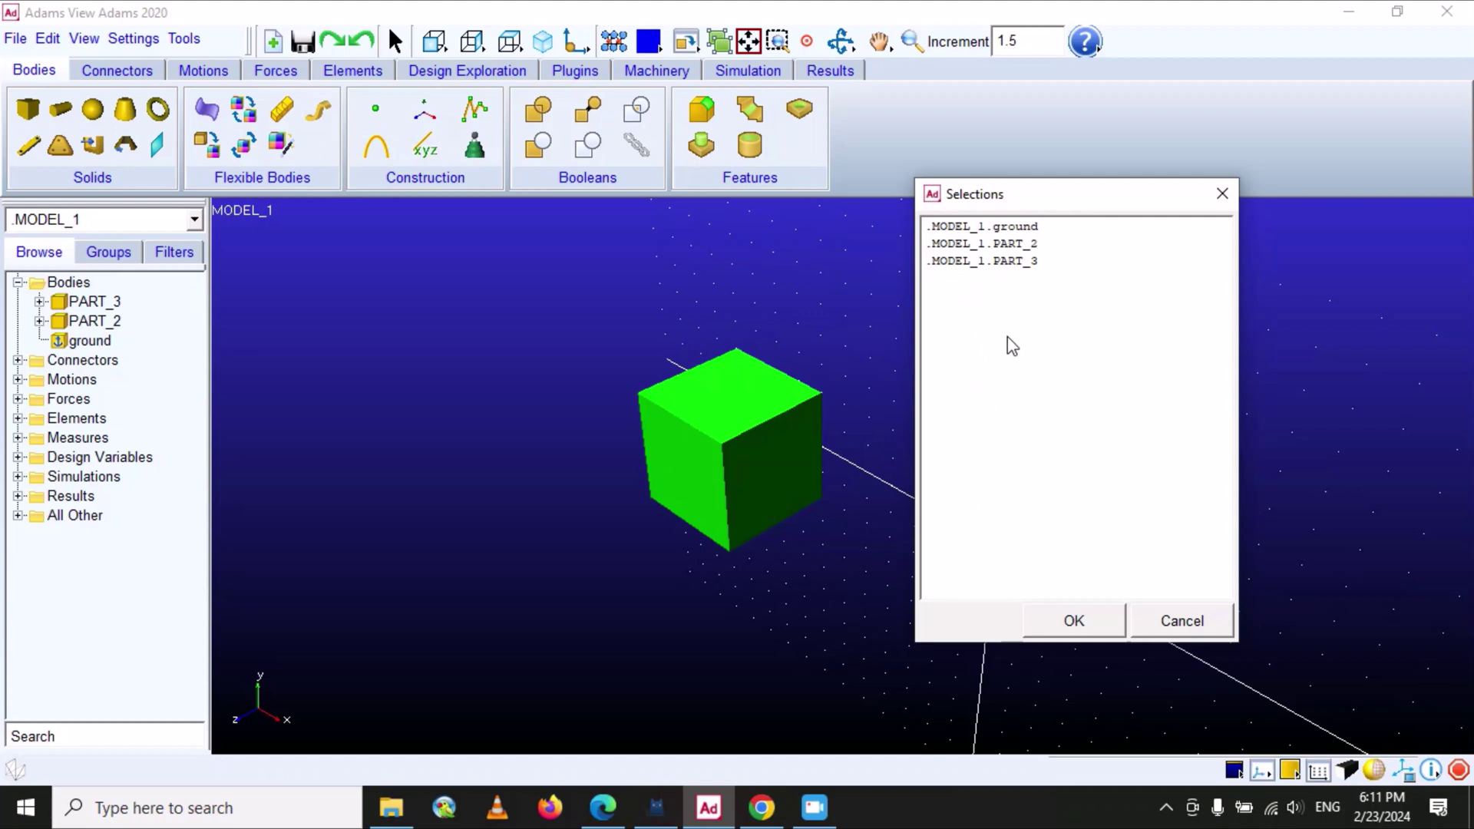
left_click(1020, 262)
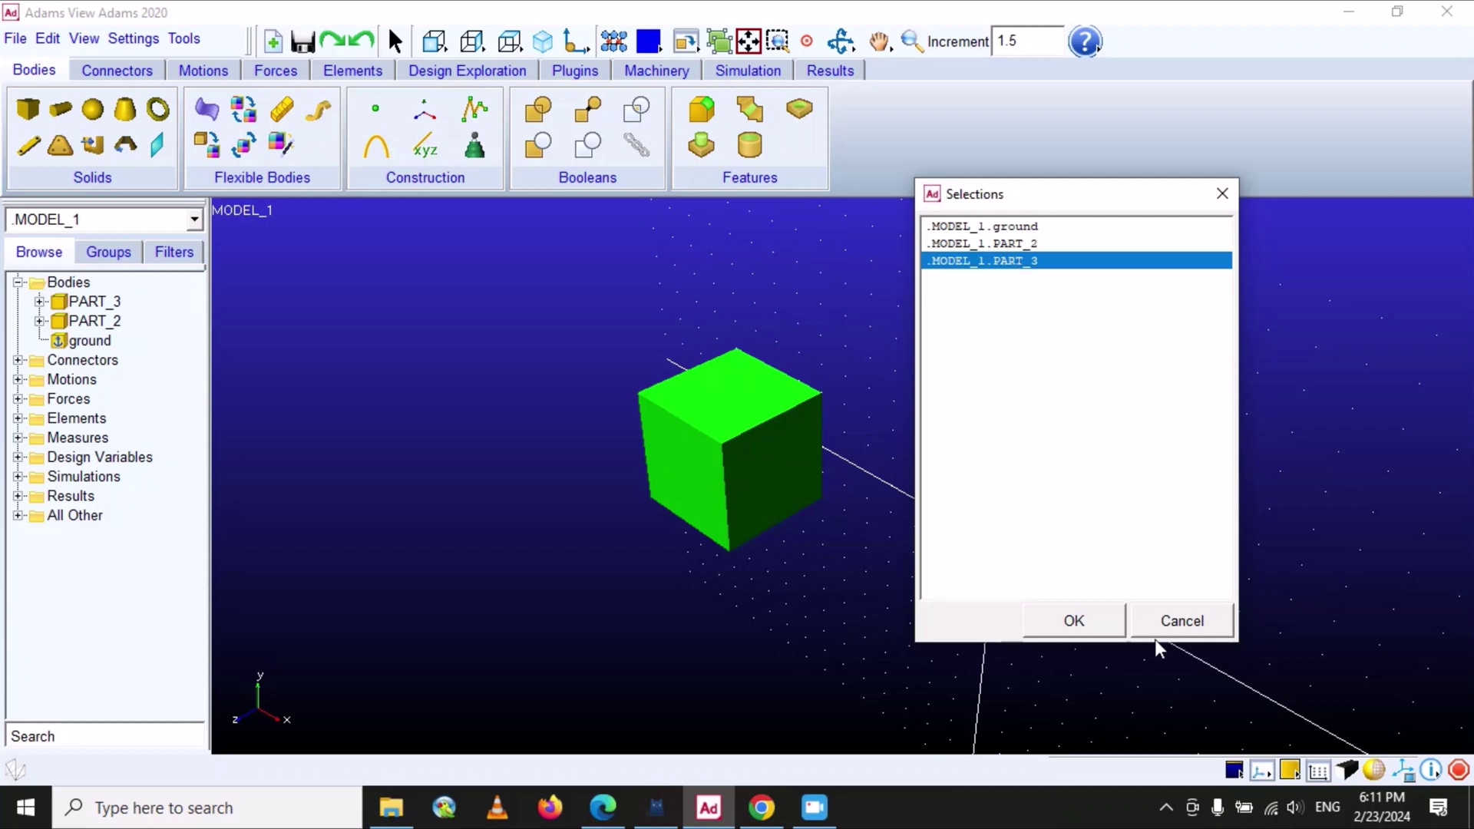
left_click(1078, 624)
left_click(911, 41)
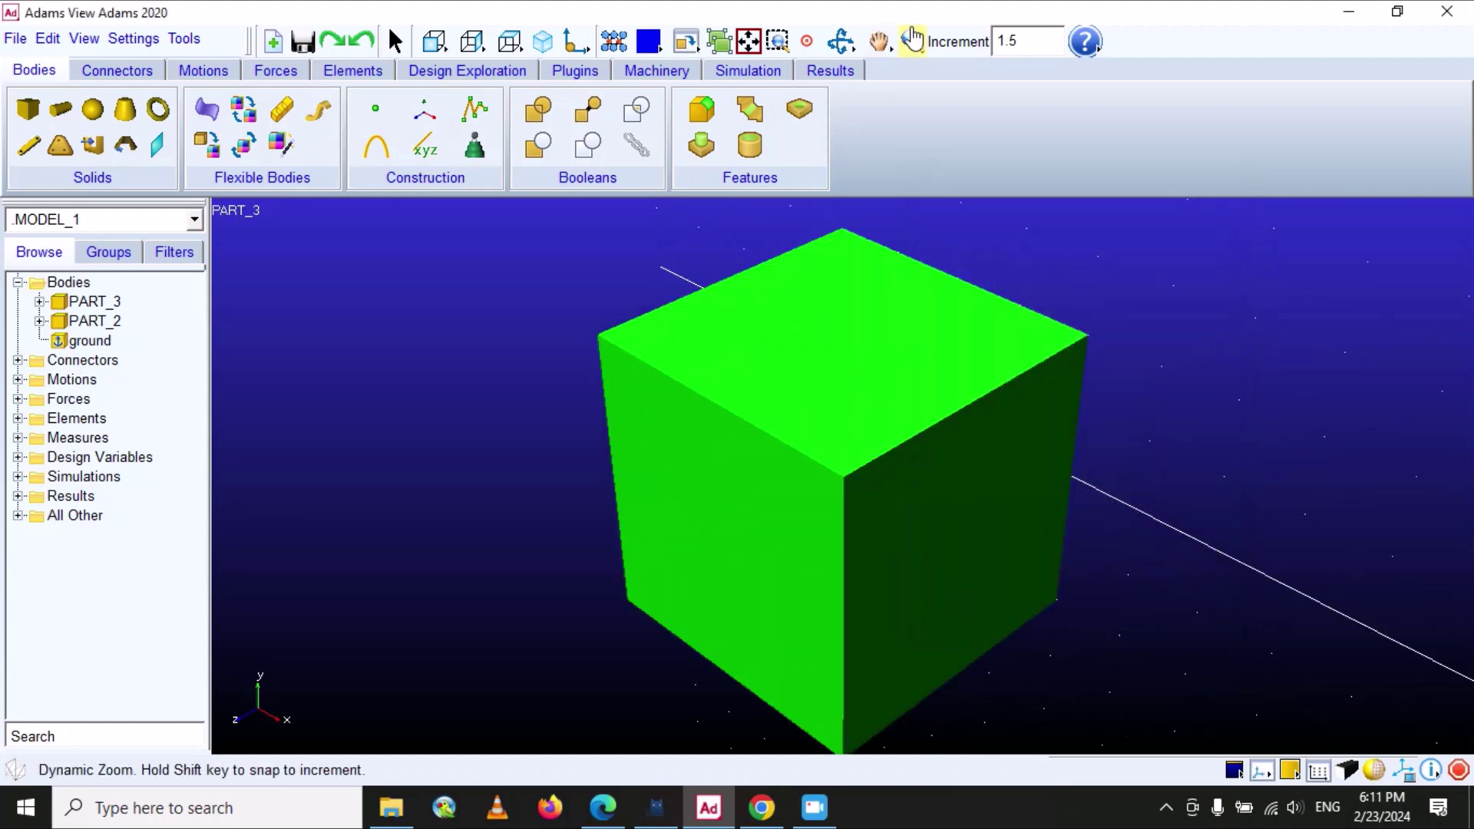
left_click_drag(888, 230, 931, 336)
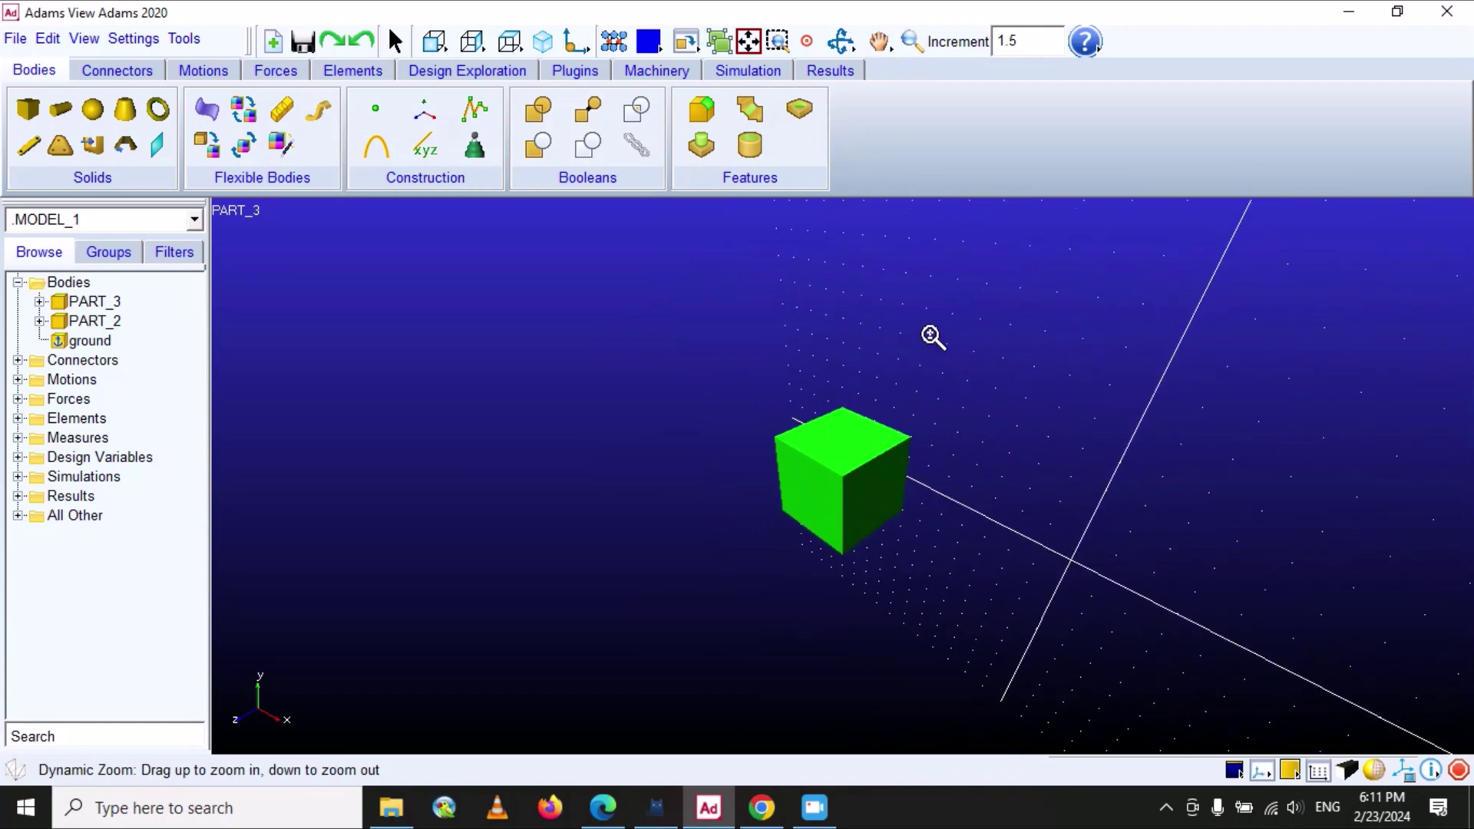
left_click(841, 41)
left_click_drag(790, 322, 826, 335)
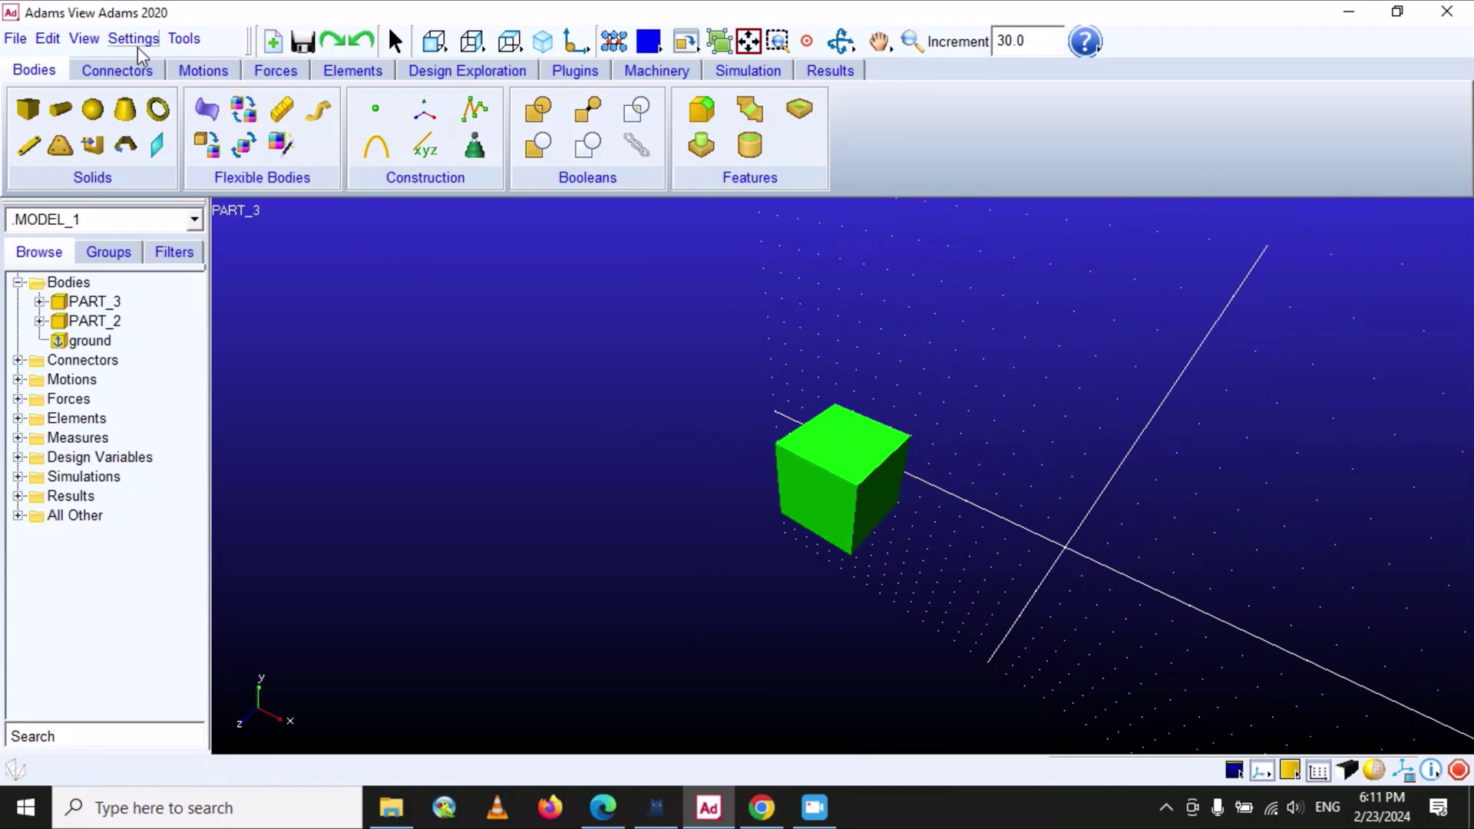
Step: Switch the part-only view to .MODEL_1.PART_2 to isolate the red sphere
left_click(90, 42)
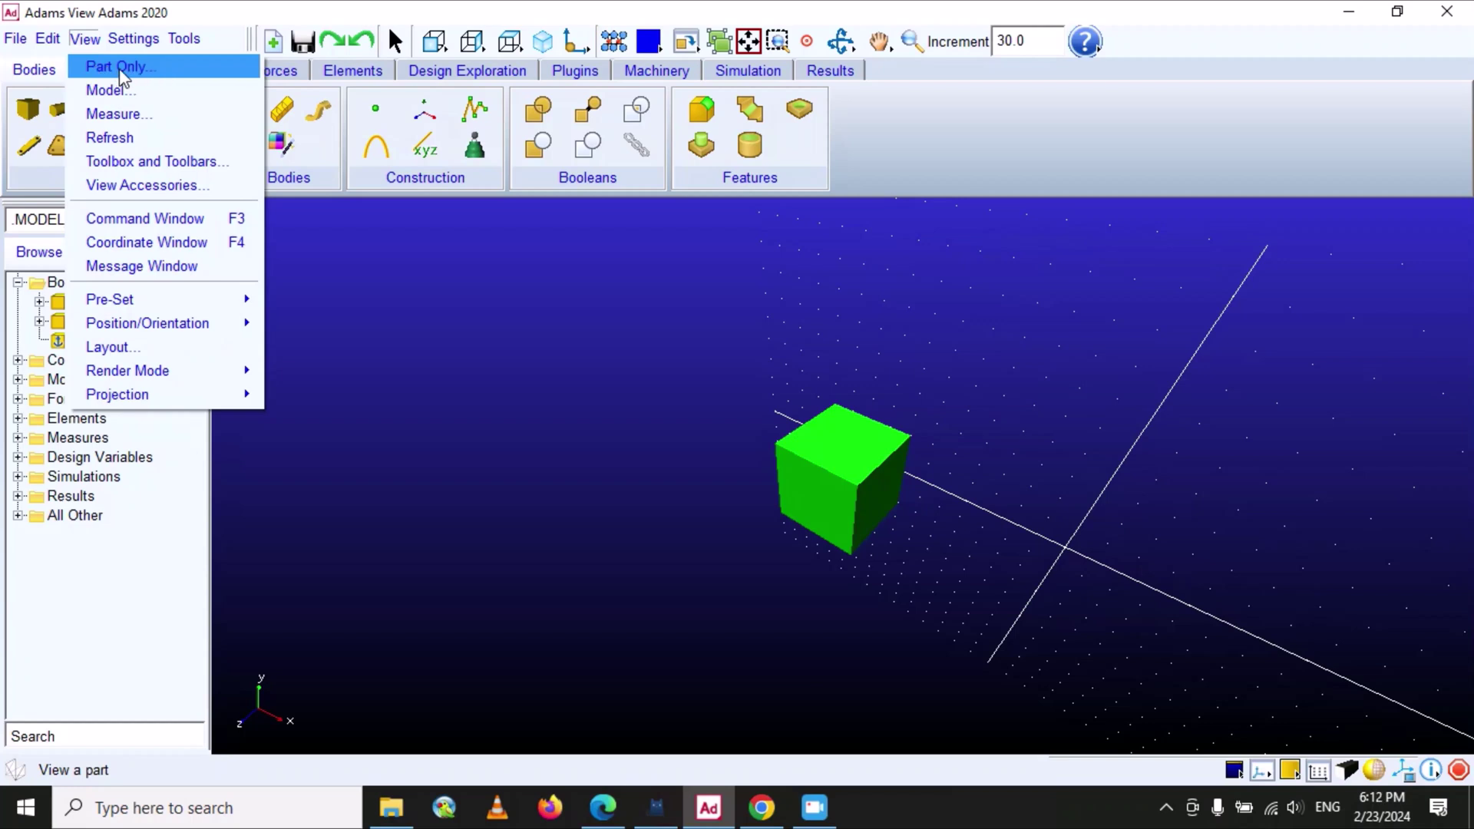
left_click(115, 67)
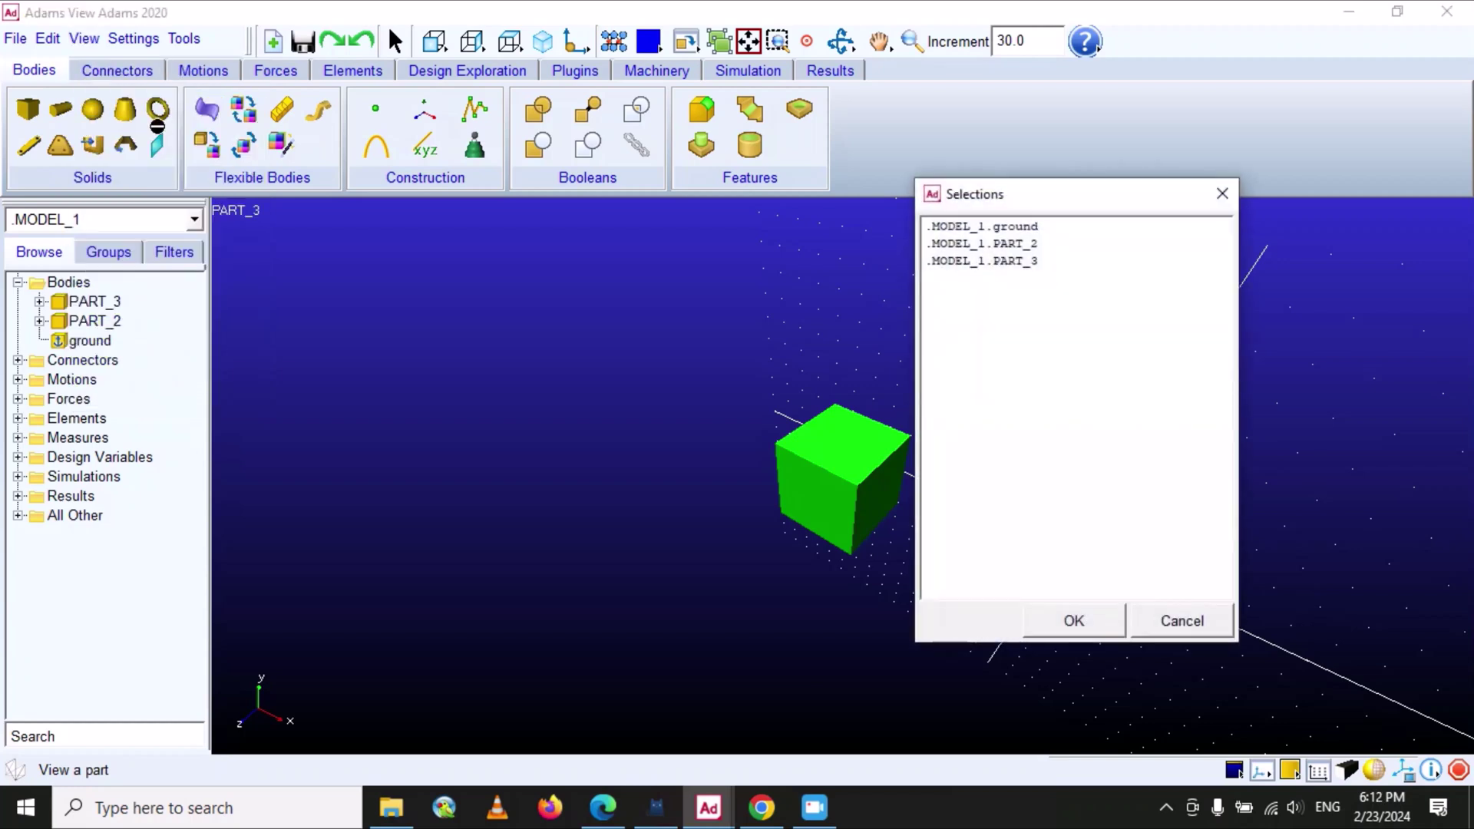
left_click(1008, 244)
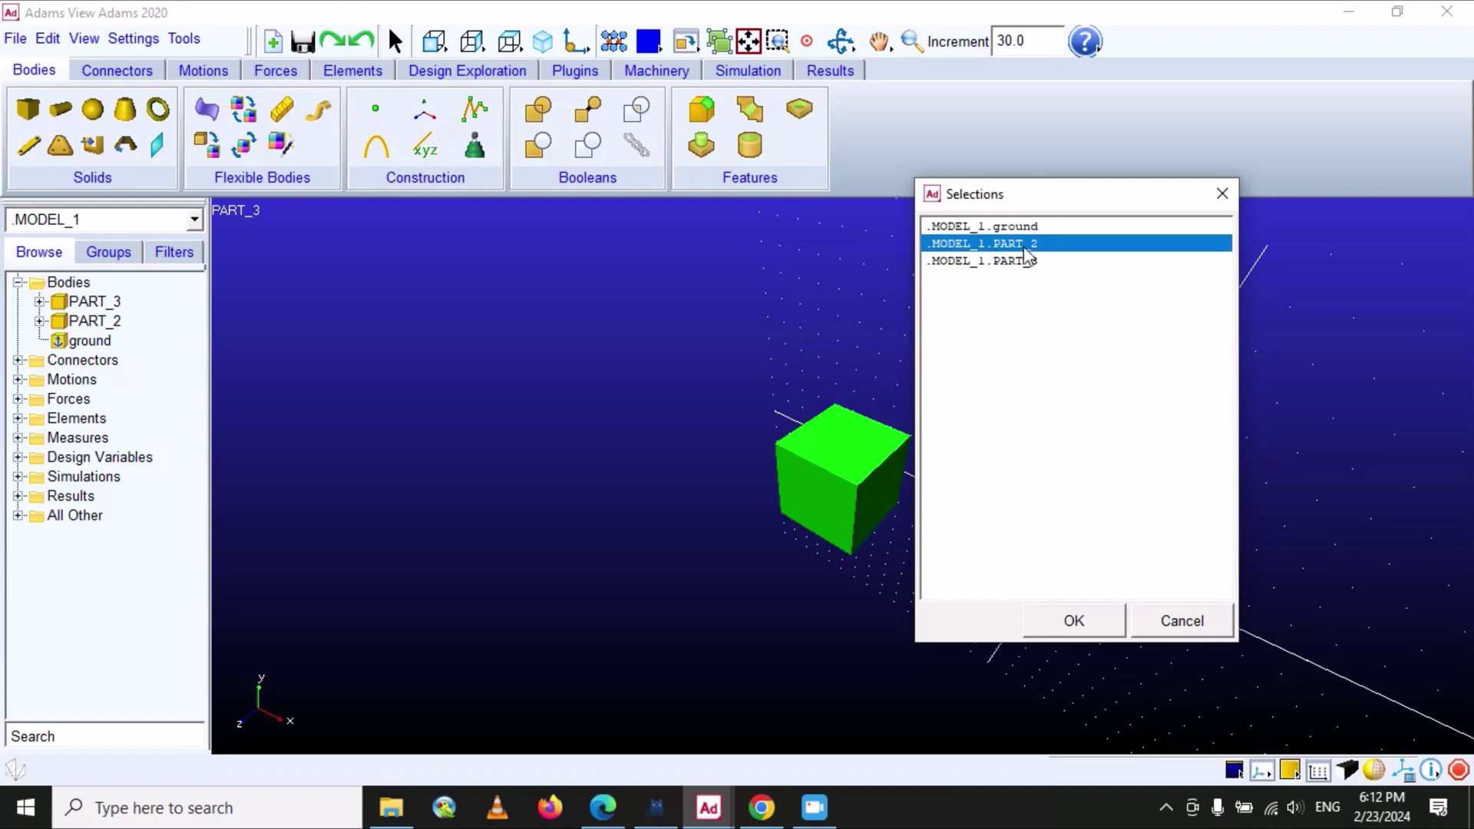
left_click(1071, 620)
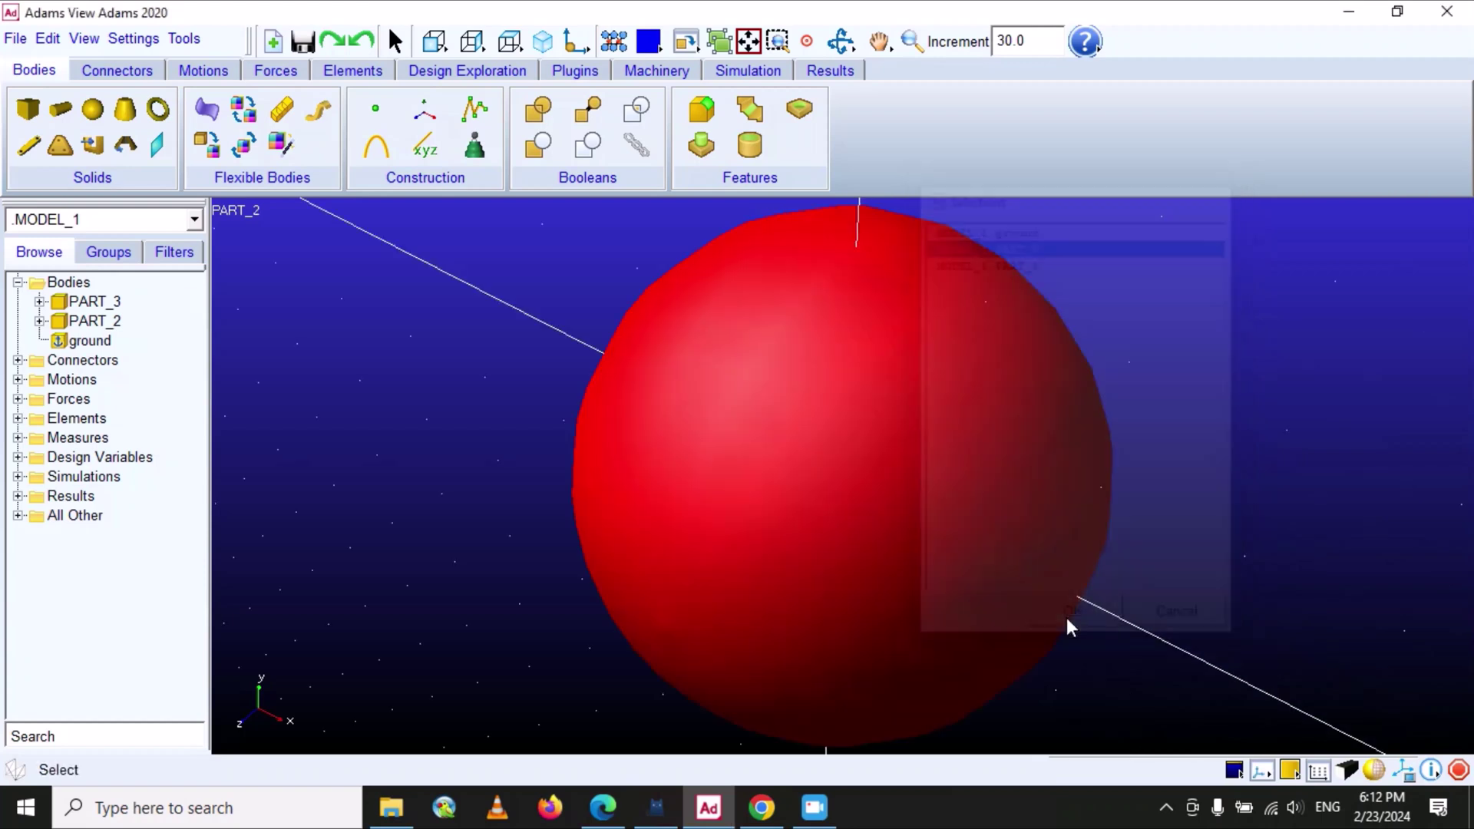
left_click(912, 41)
left_click_drag(960, 315, 959, 361)
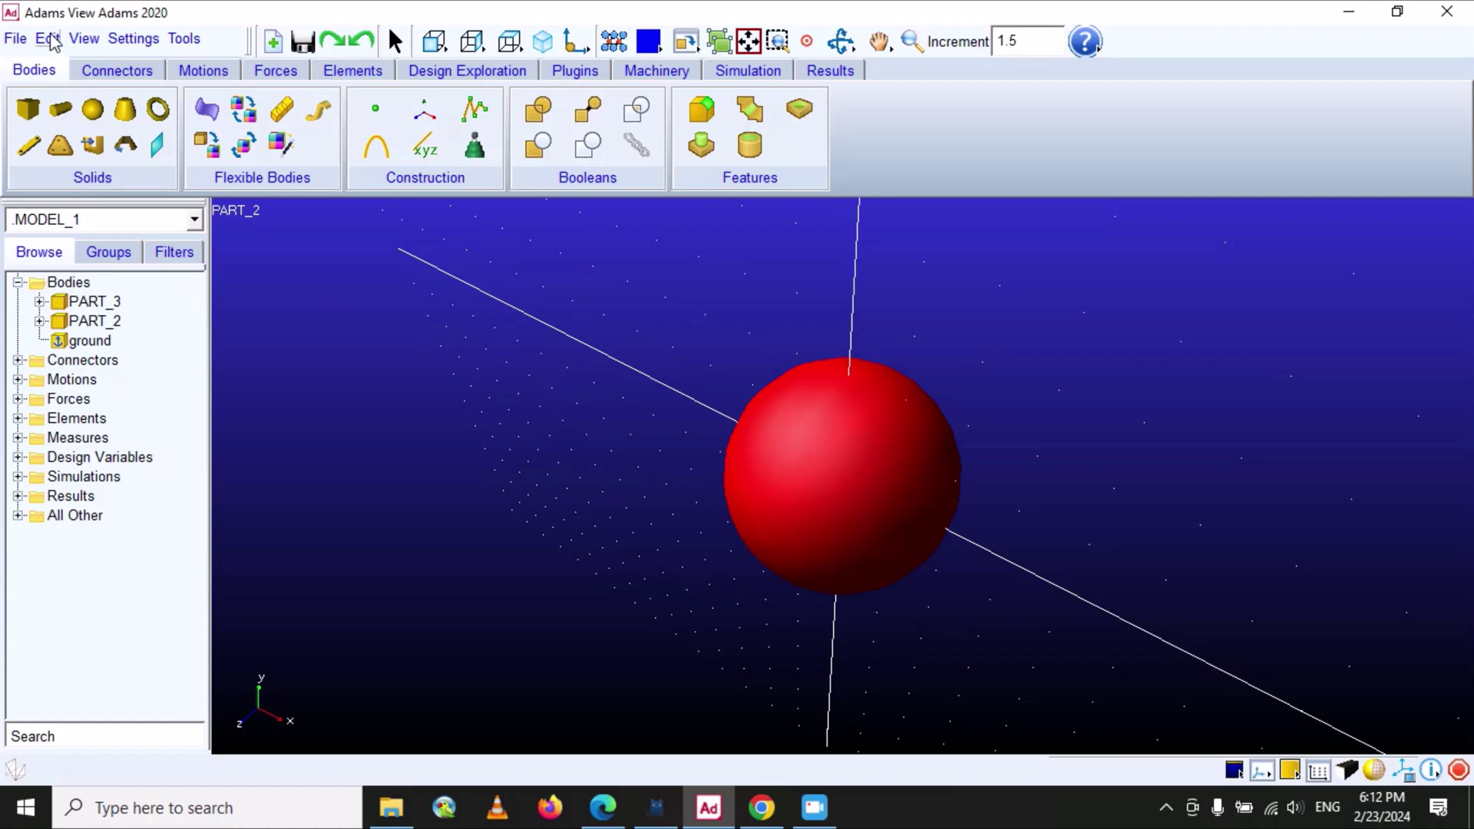
Step: Return from the single-part view to the complete model, showing both bodies together
left_click(77, 39)
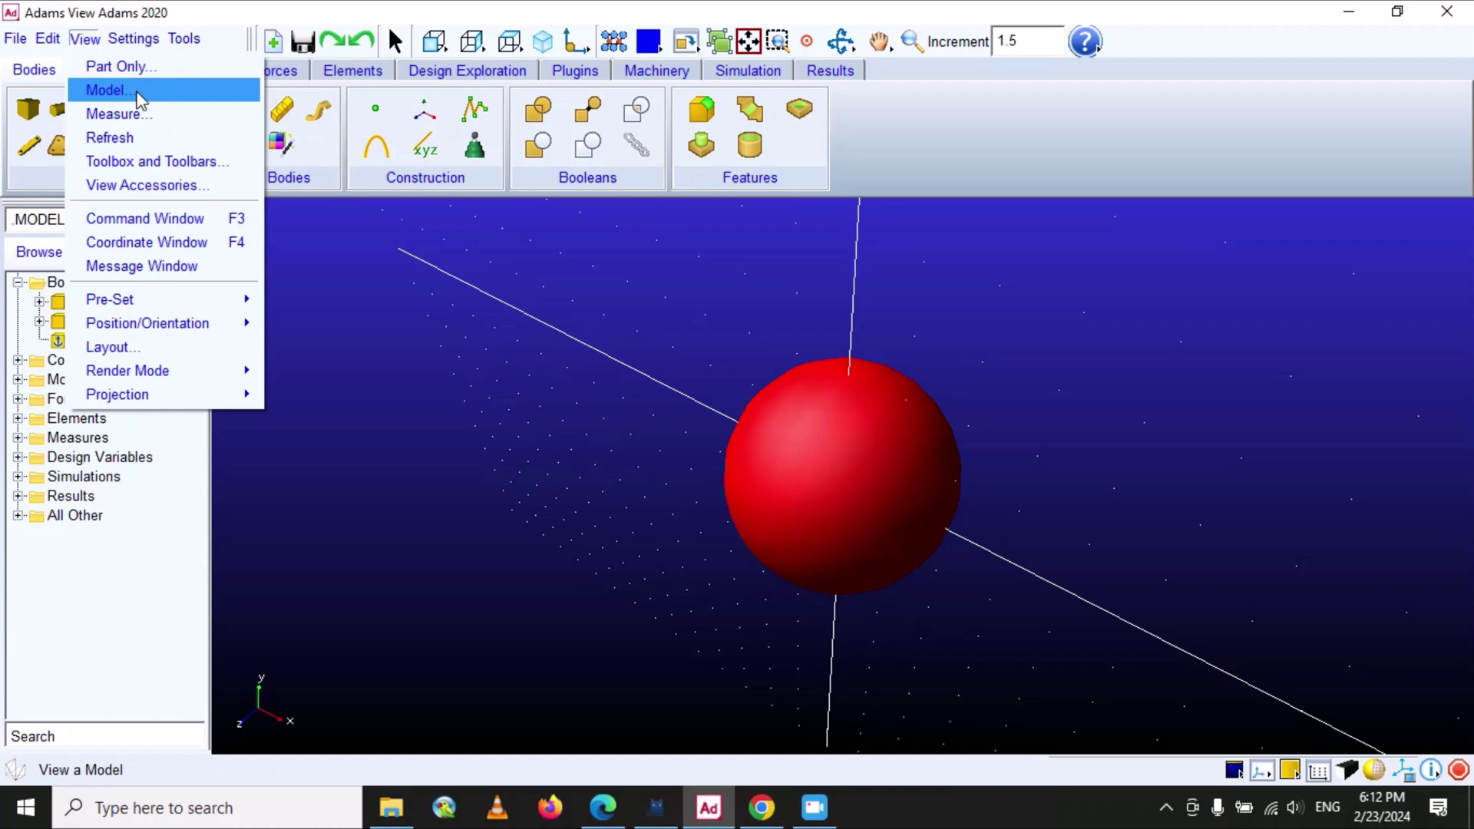
left_click(108, 91)
left_click(910, 42)
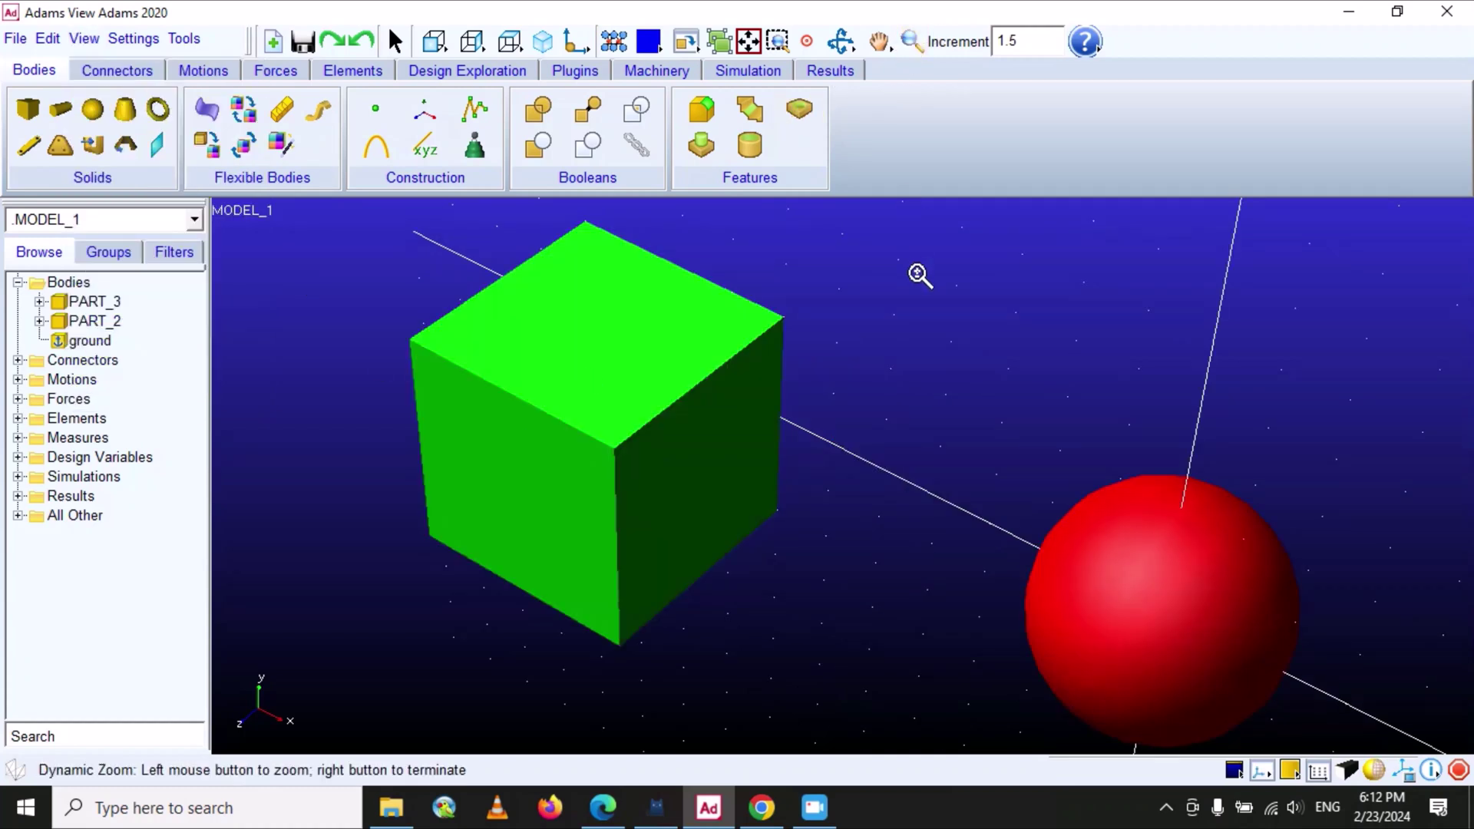
left_click_drag(919, 276, 918, 332)
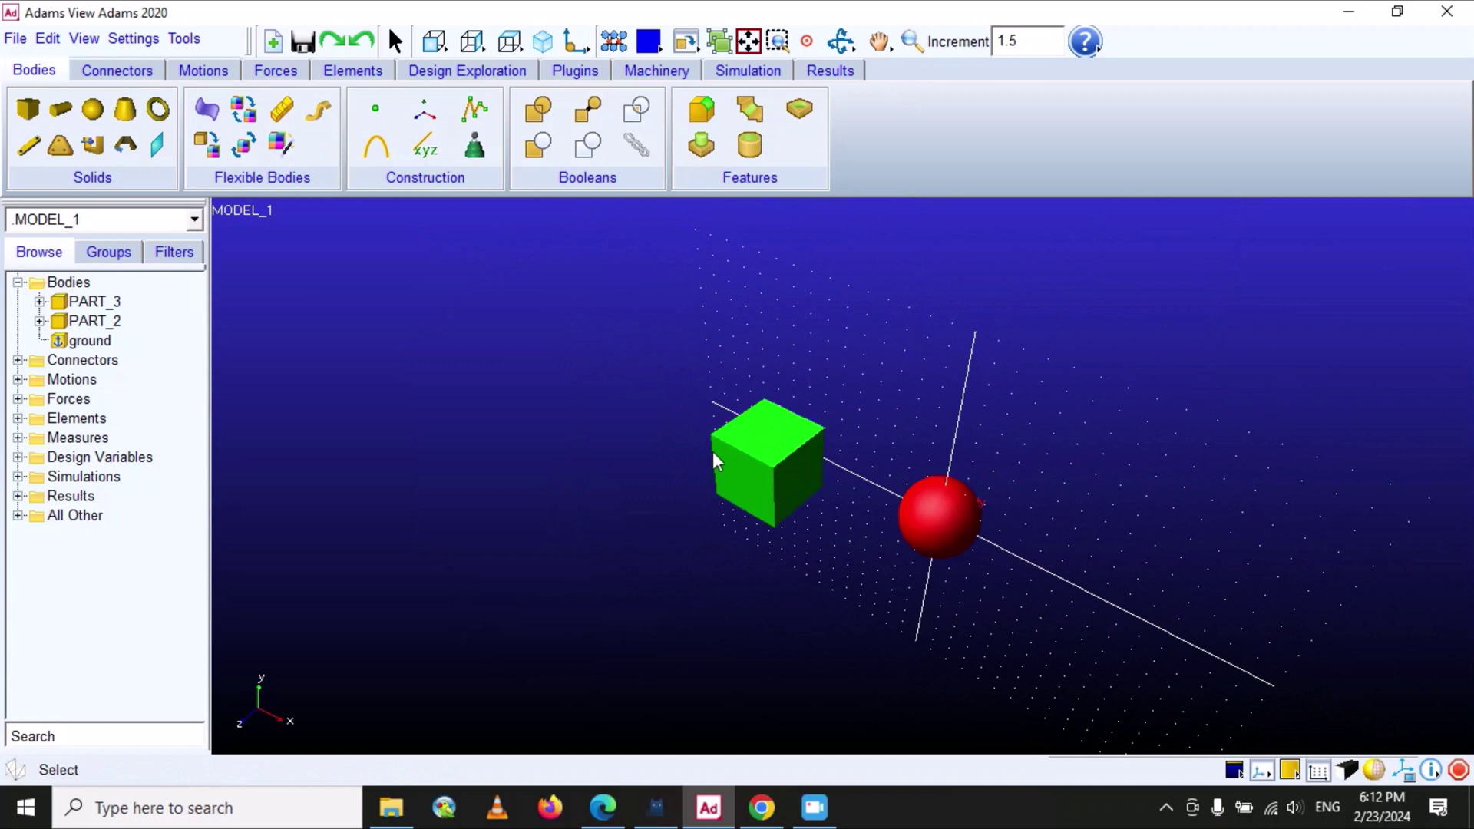
left_click(85, 38)
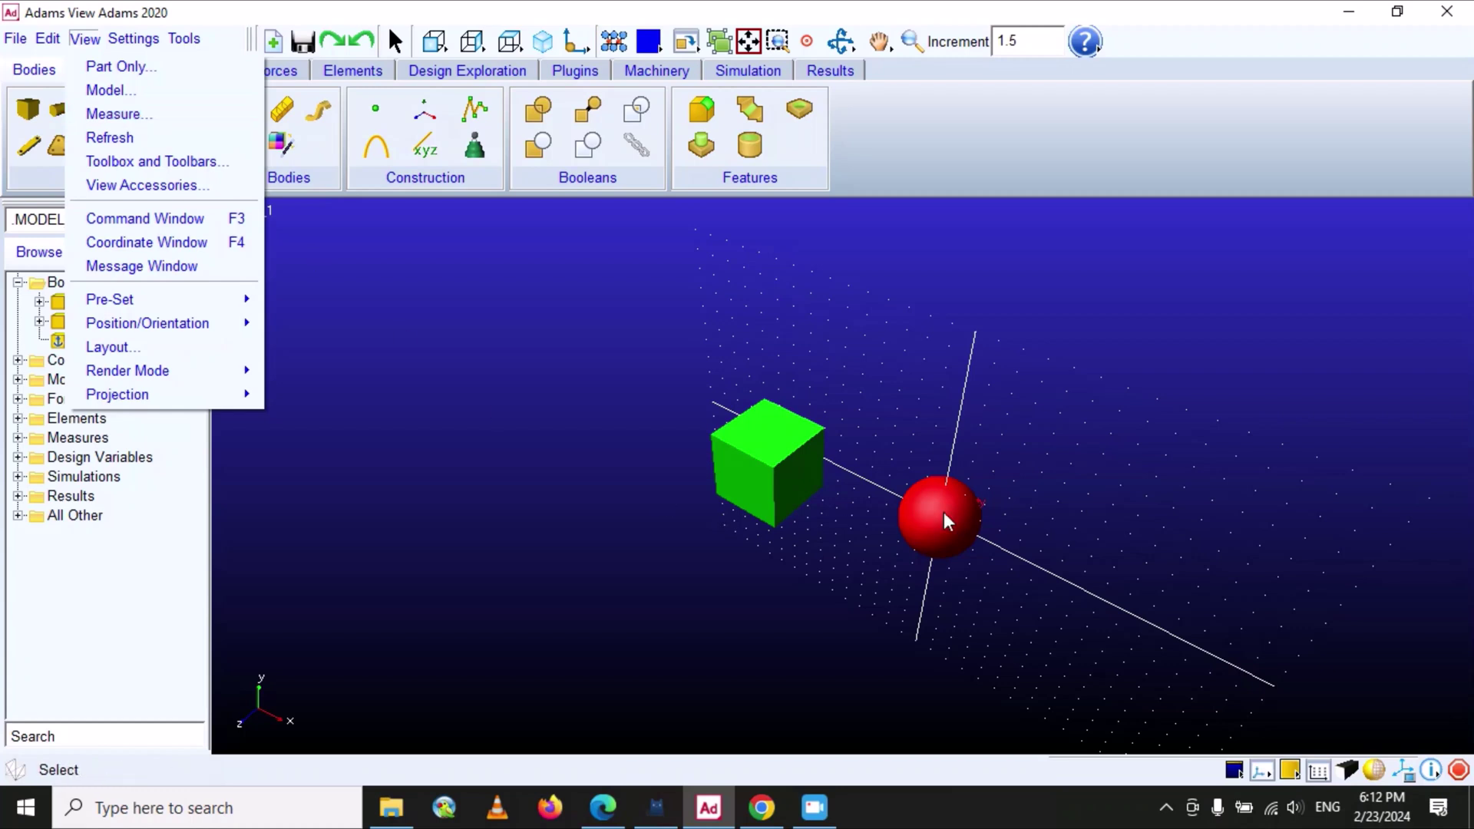
left_click(600, 341)
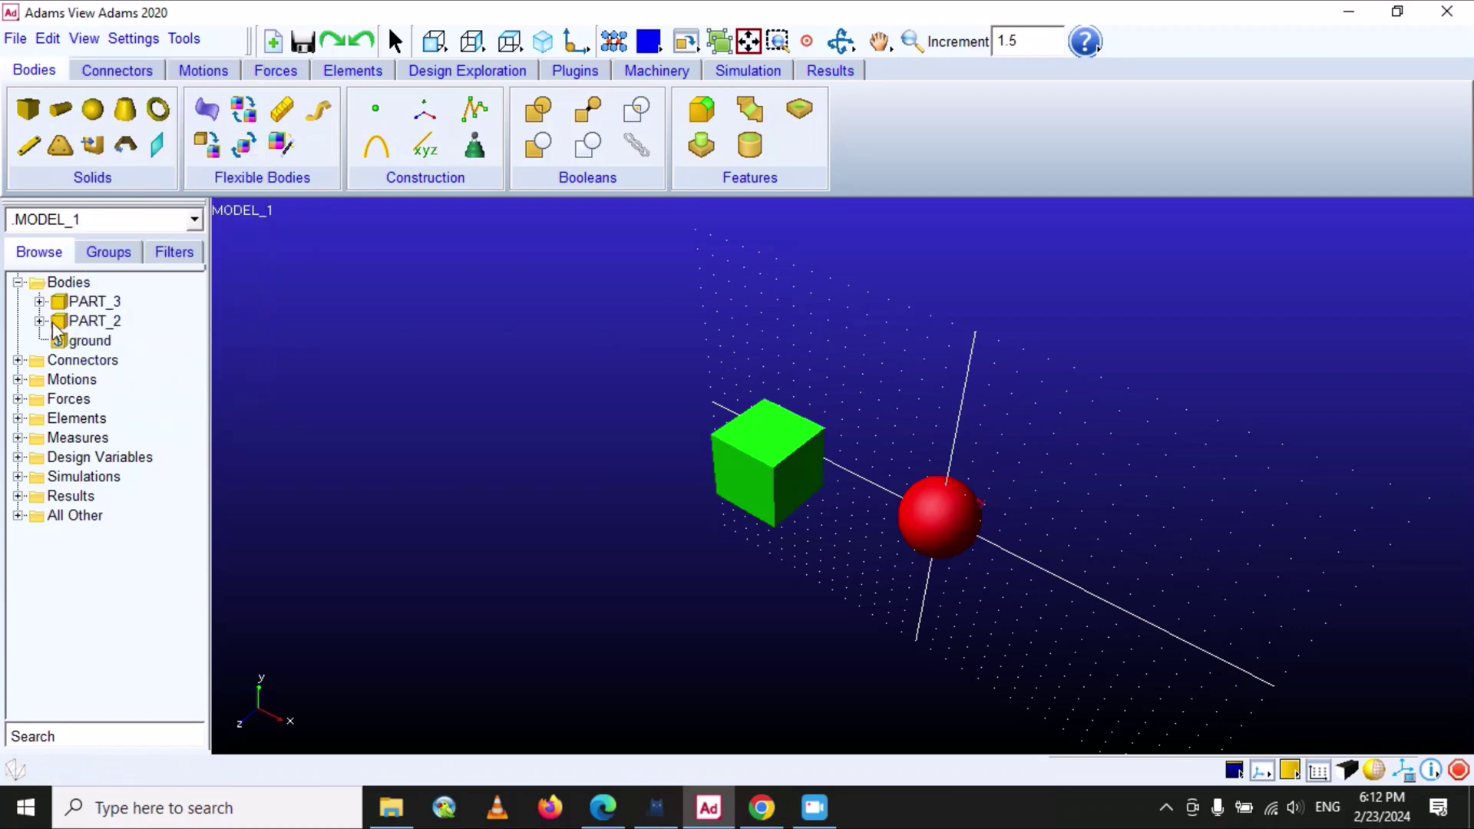
right_click(94, 325)
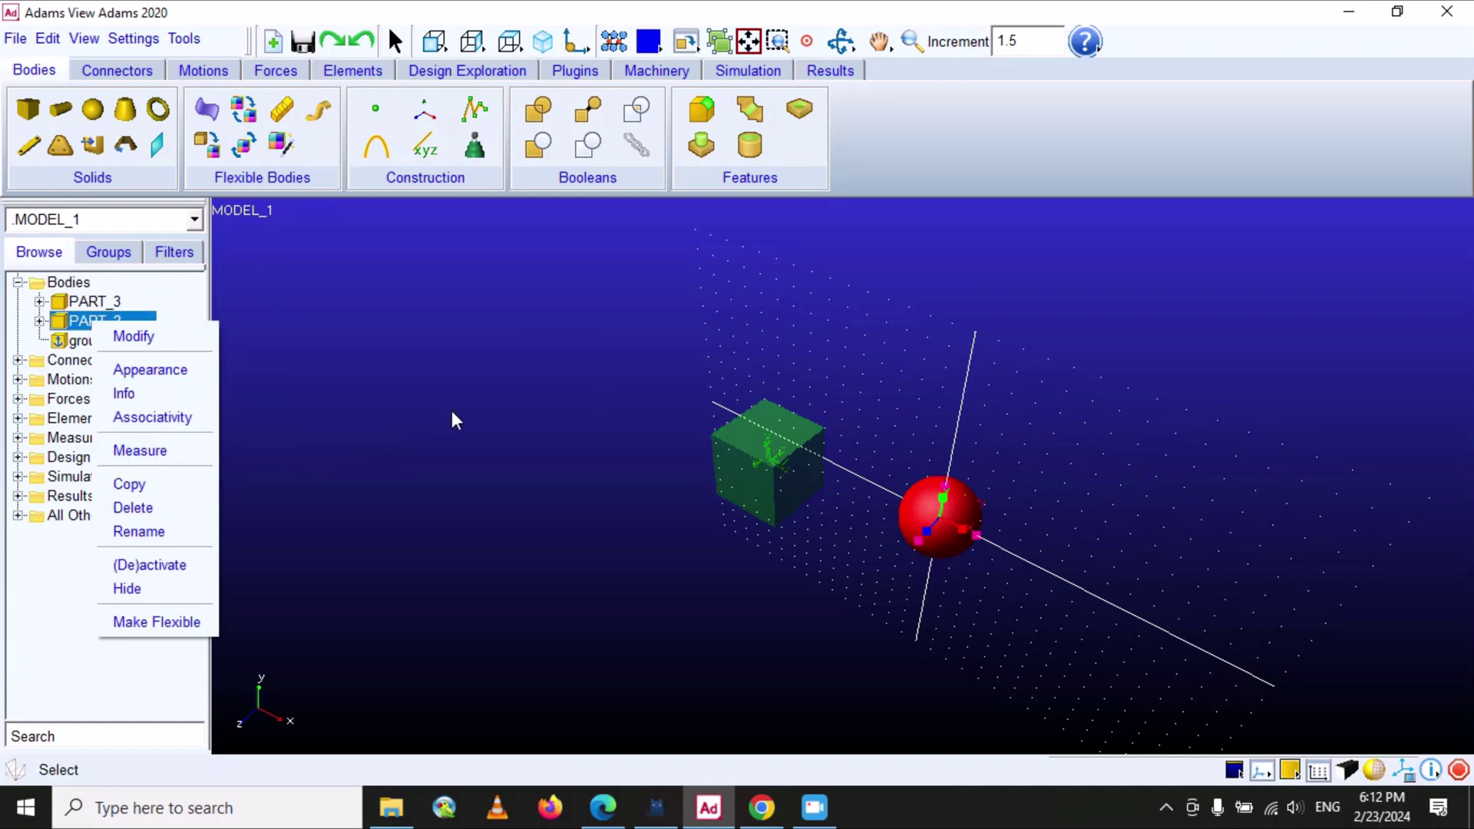
left_click(360, 341)
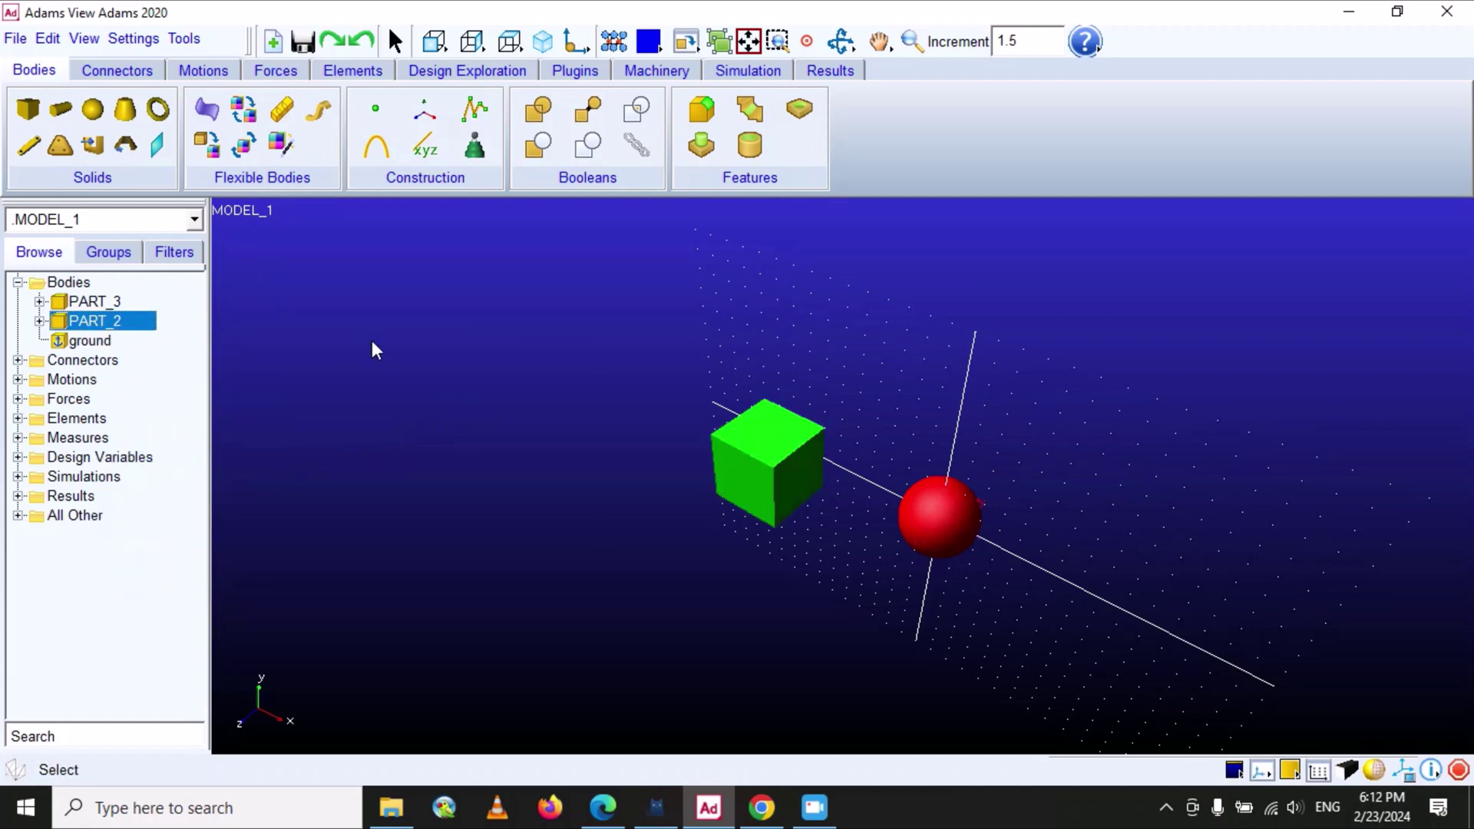
Step: Try to display the model's measures, and refresh the views
left_click(85, 38)
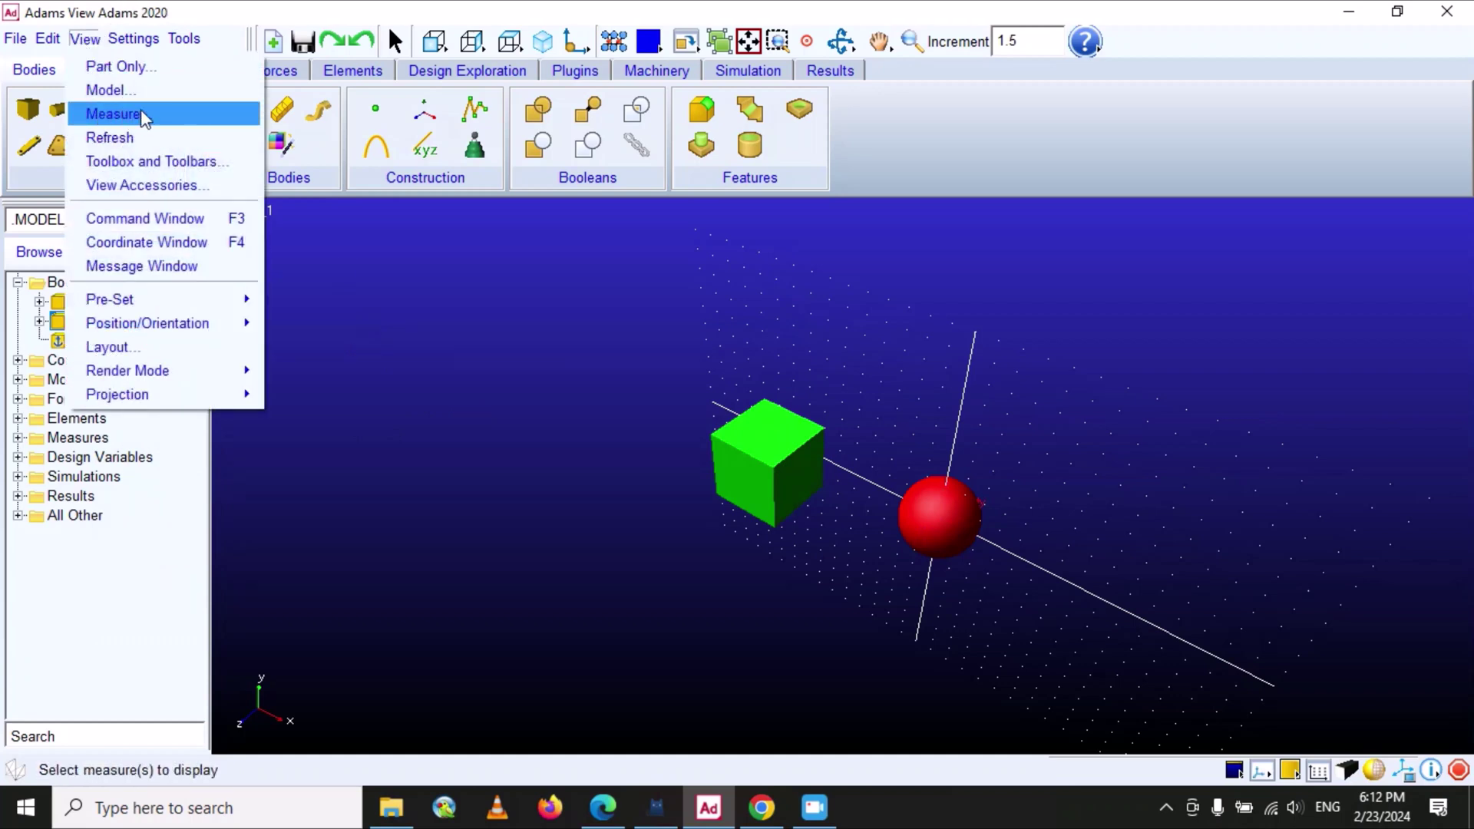
left_click(141, 113)
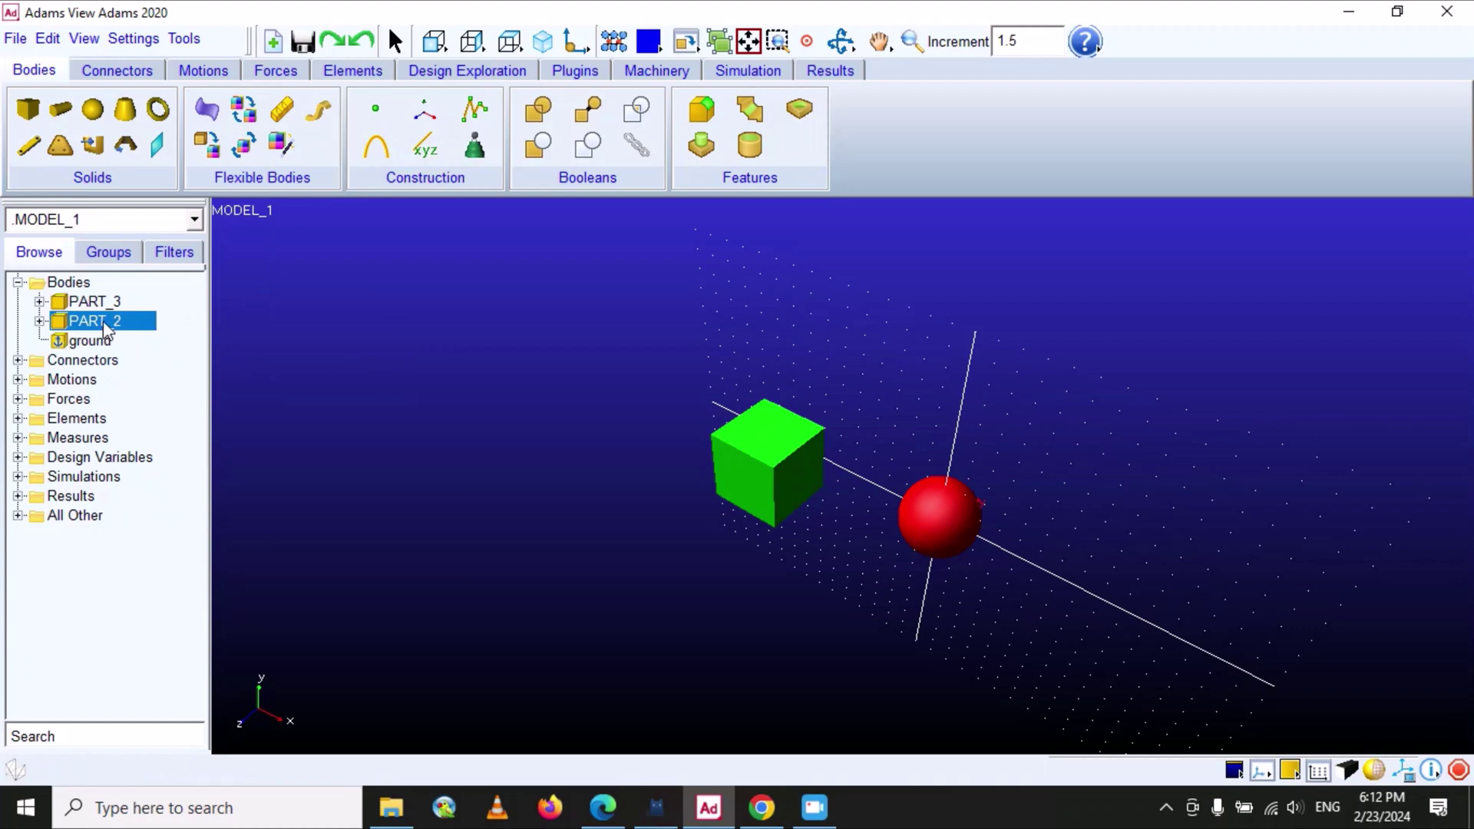
left_click(84, 38)
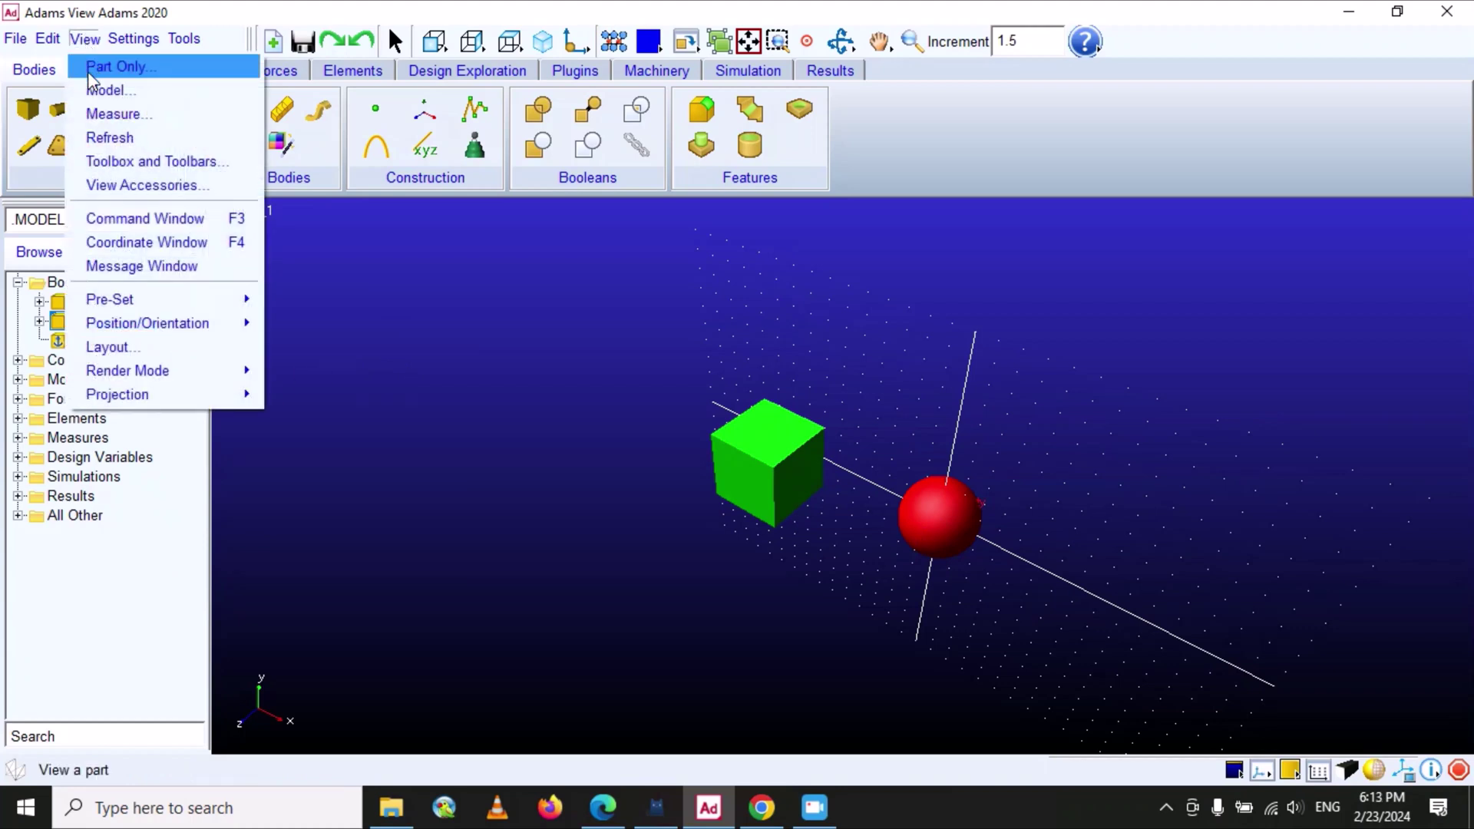
left_click(104, 140)
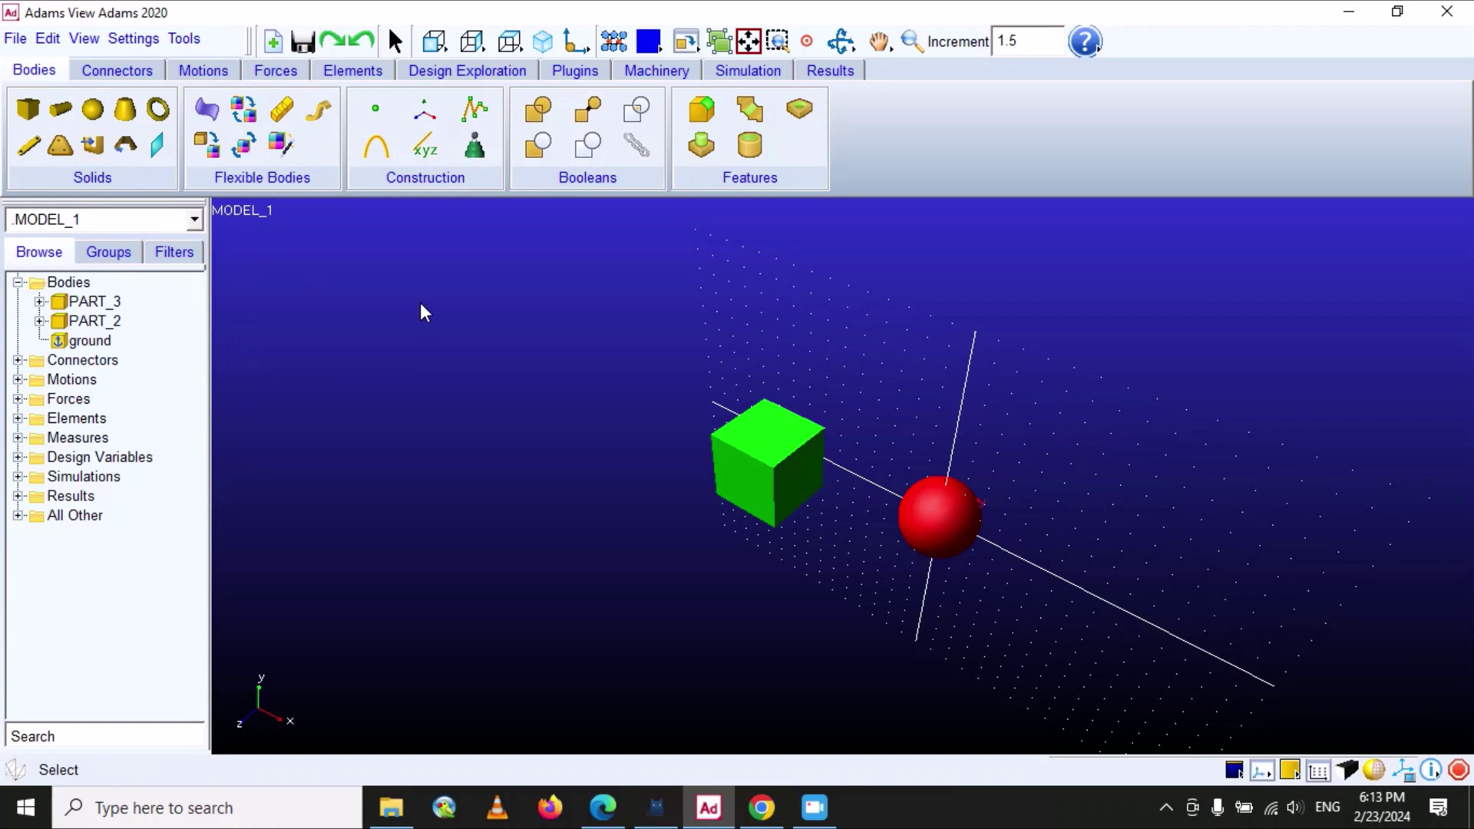
Step: Open the toolbox and toolbar settings and set the Model Browser position to Right
left_click(84, 38)
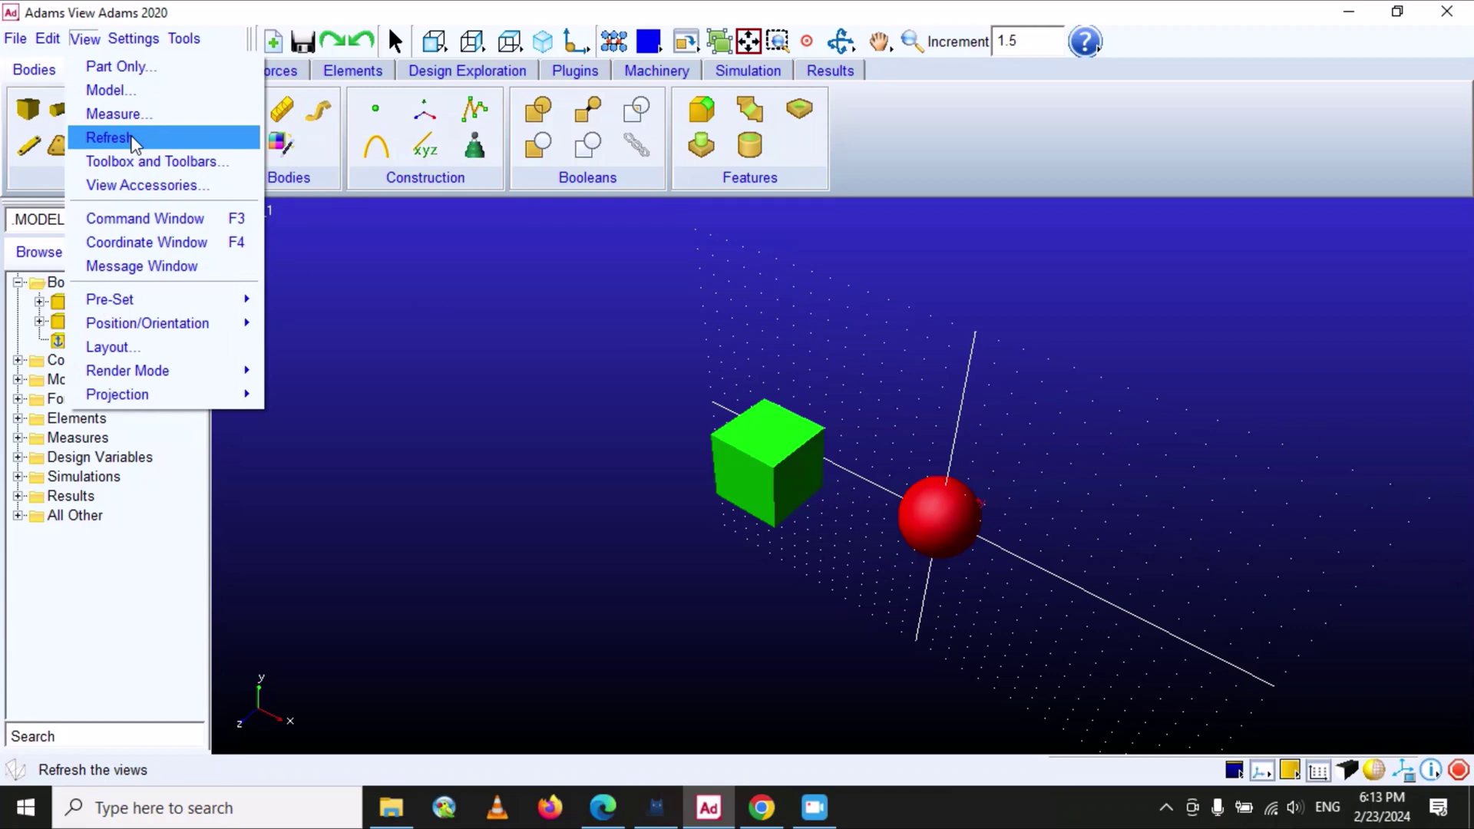
left_click(191, 162)
left_click_drag(491, 219, 479, 266)
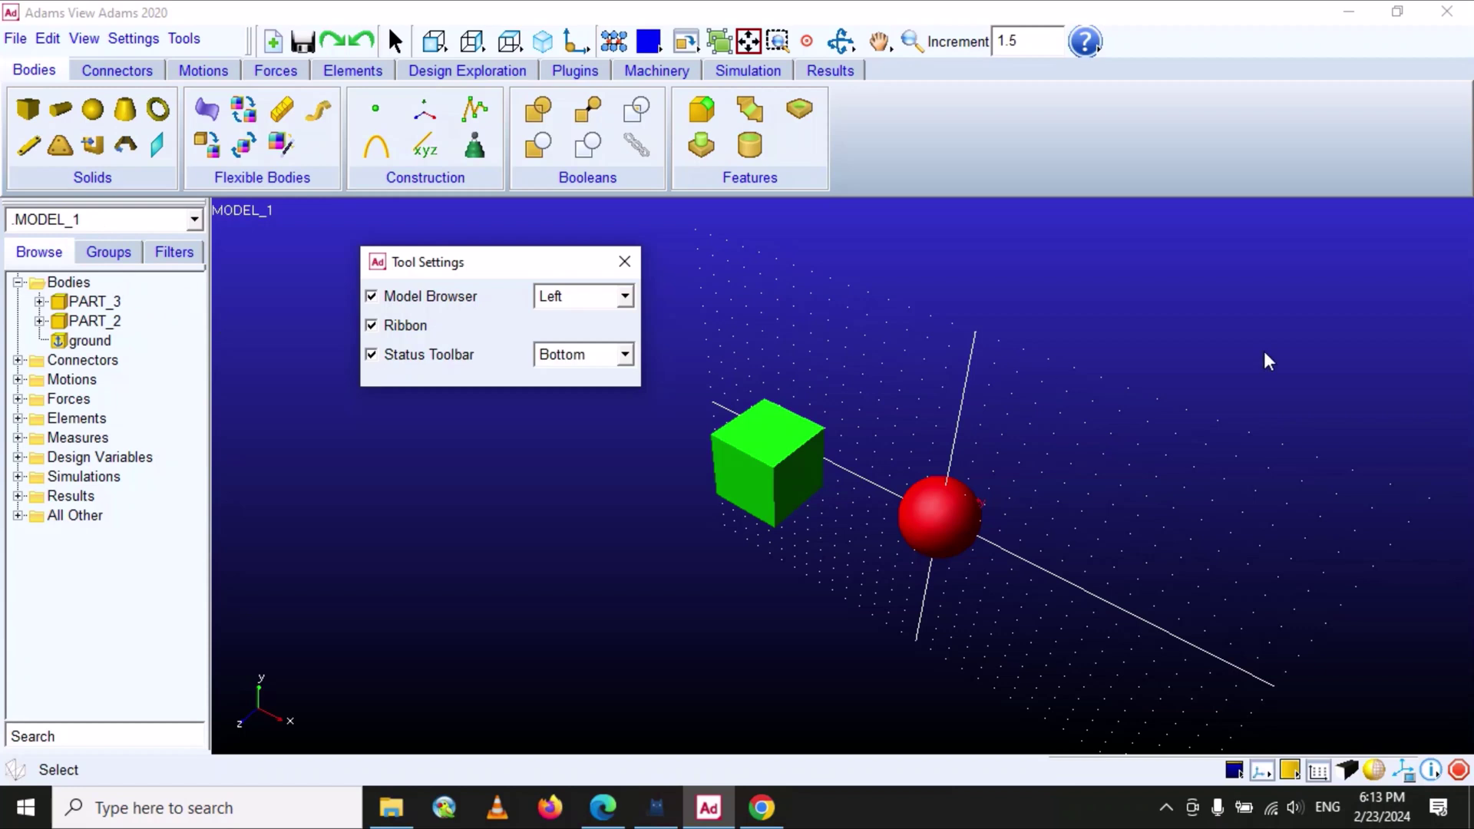
left_click(626, 296)
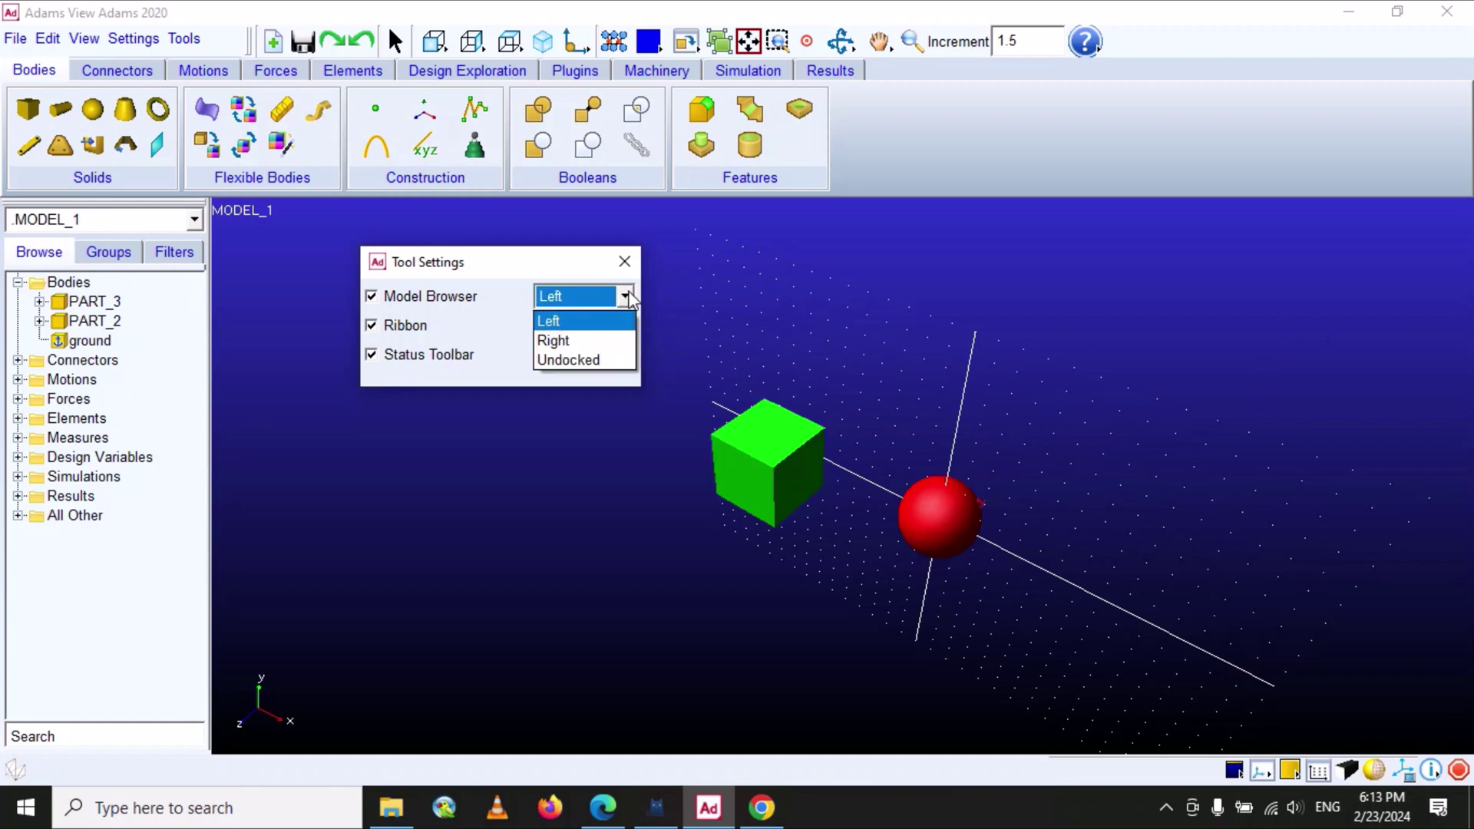
left_click(578, 343)
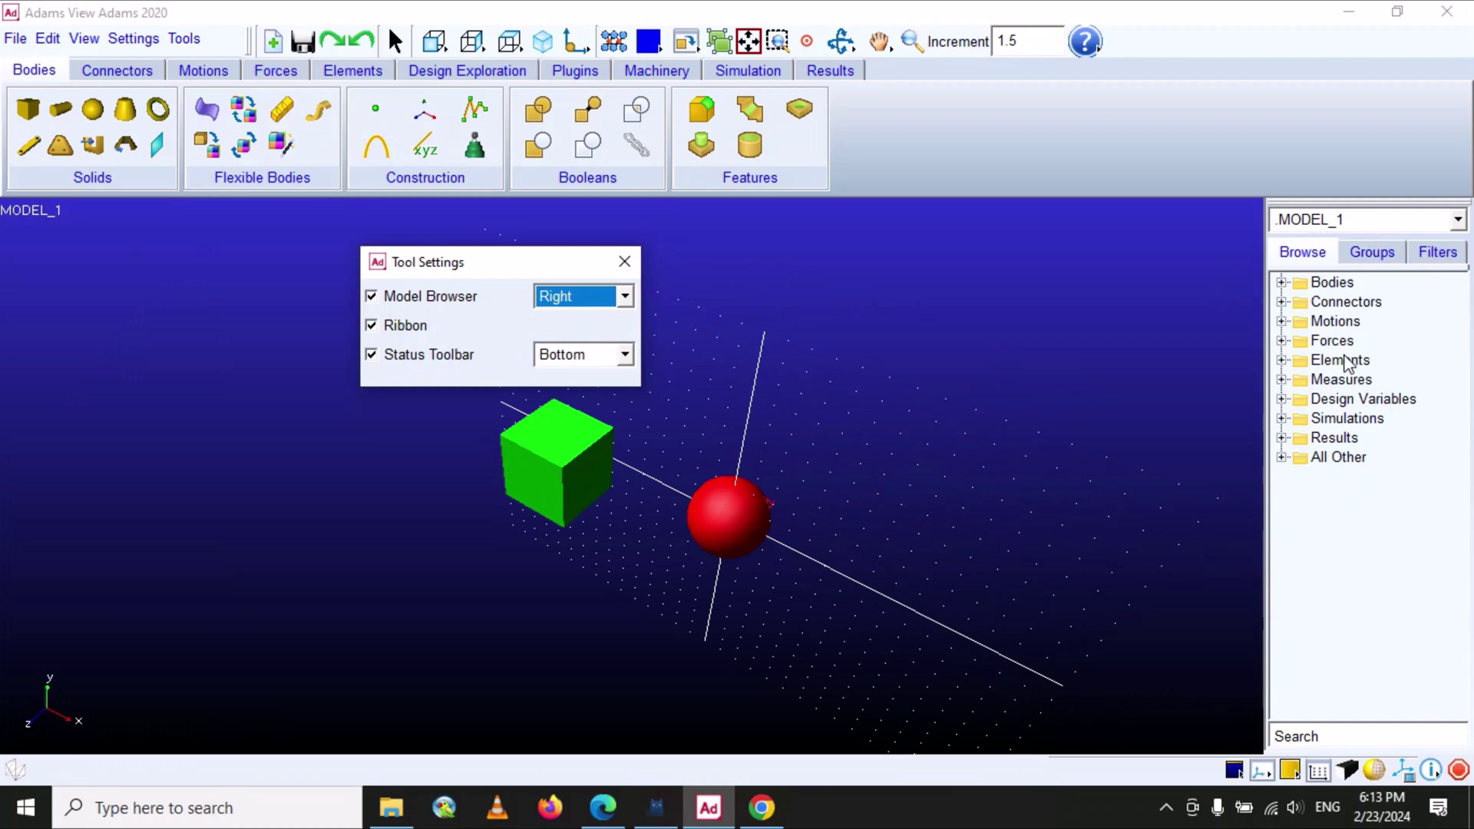
Step: Set the Model Browser to Undocked and place its floating window beside the red sphere, clear of the ribbon
left_click(625, 297)
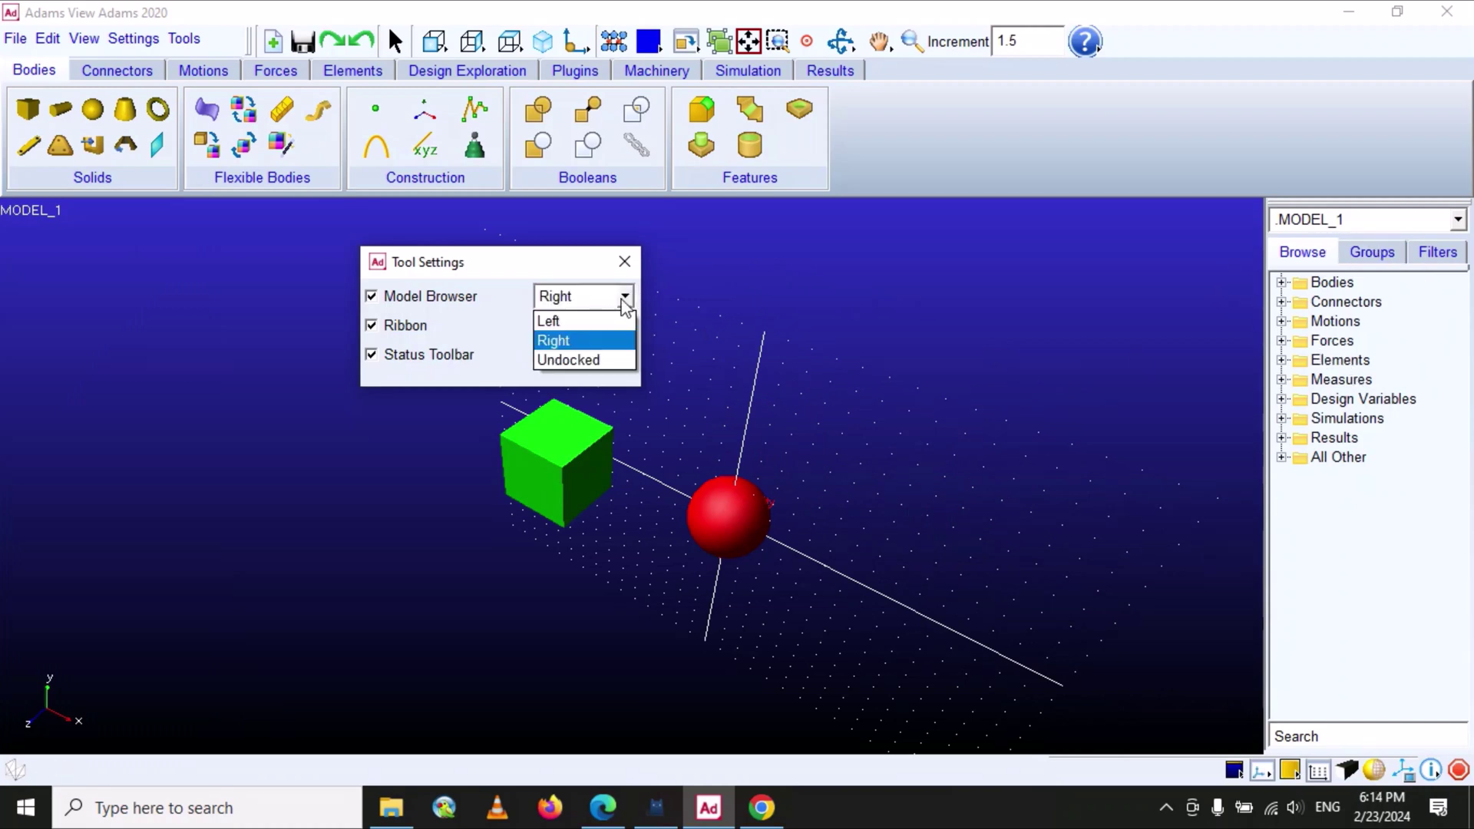
left_click(591, 369)
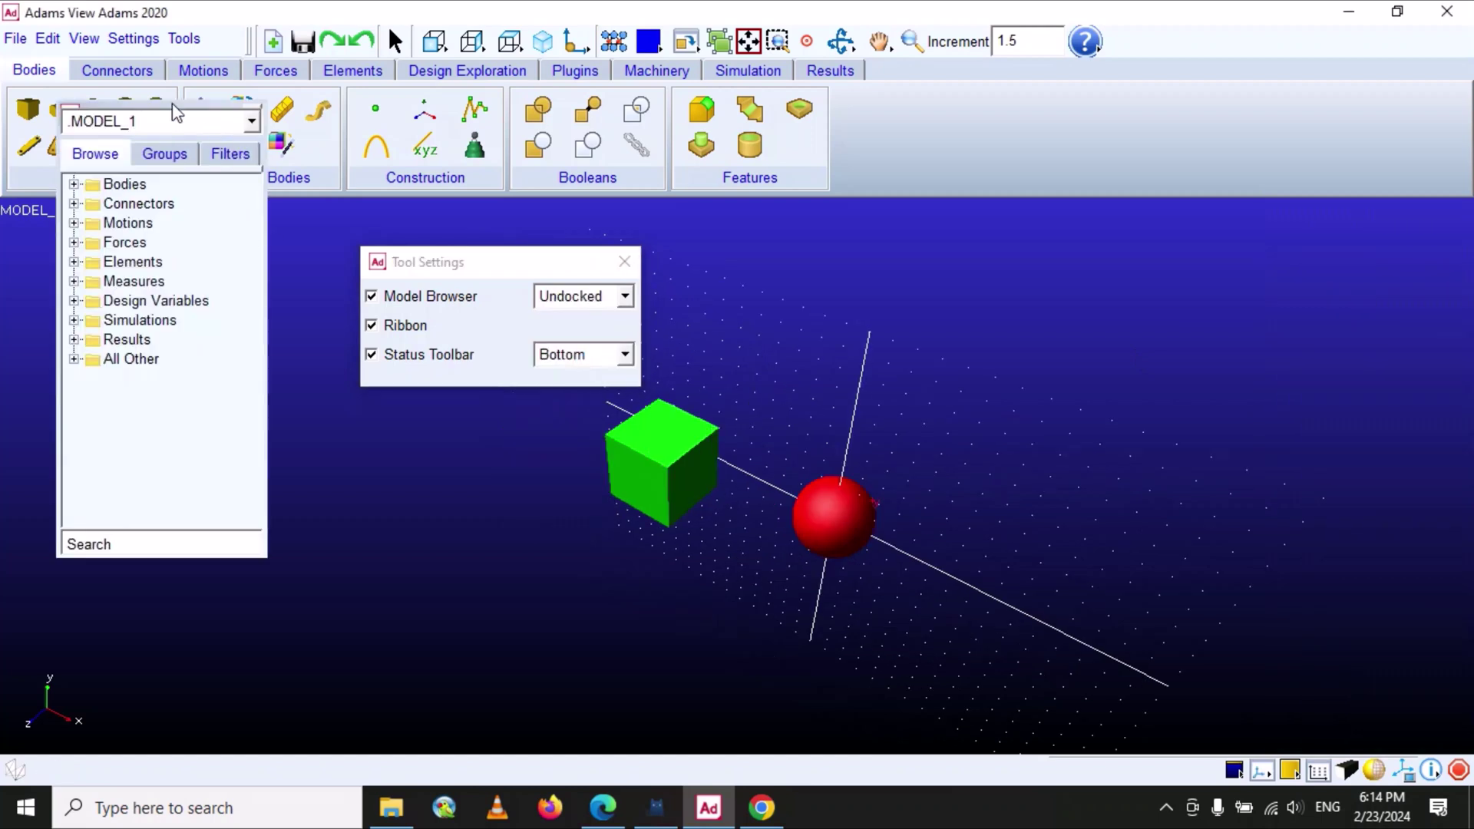
left_click(208, 482)
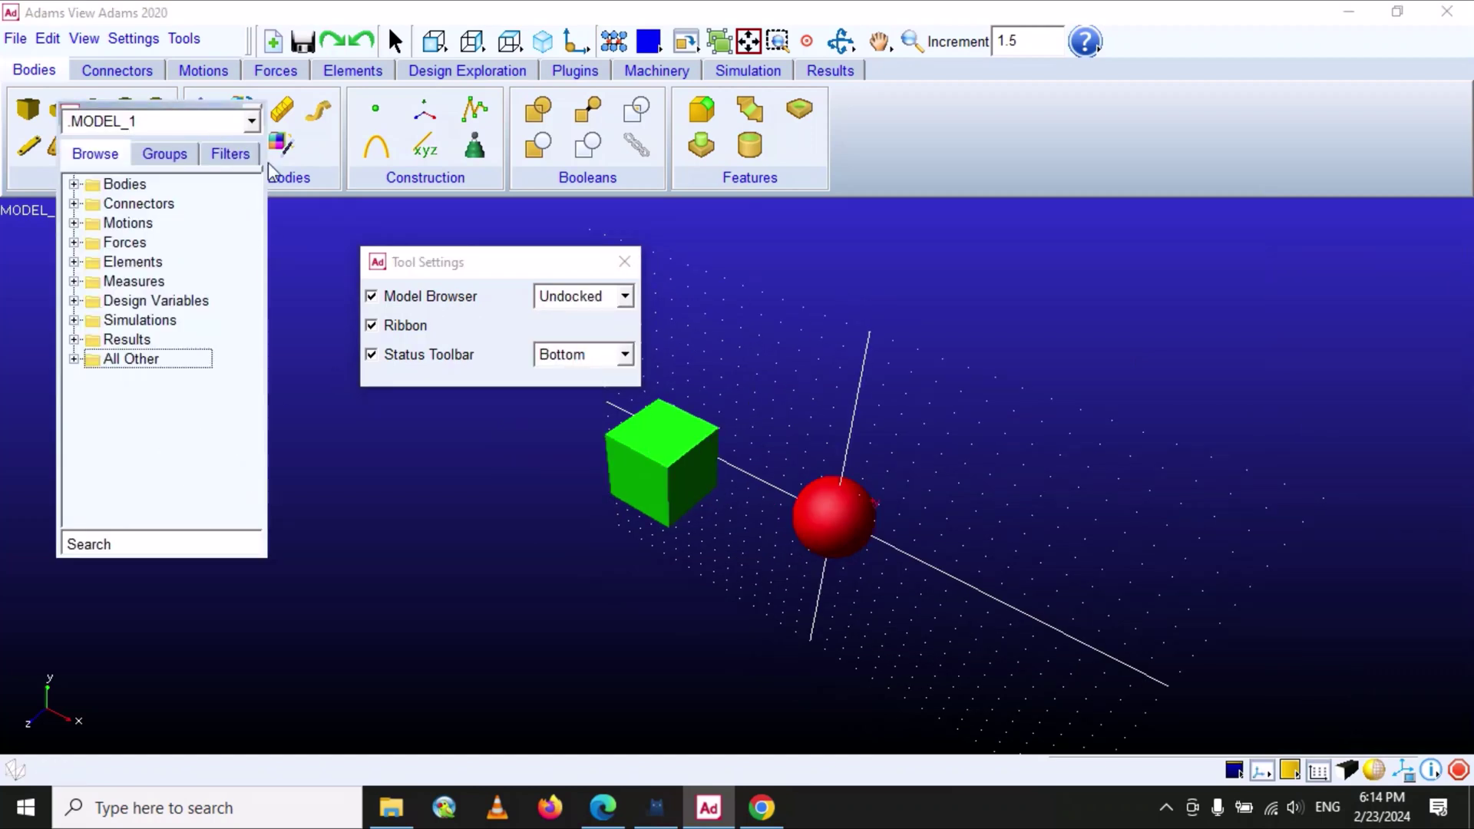
left_click_drag(201, 115, 1151, 97)
left_click_drag(1399, 14, 1232, 227)
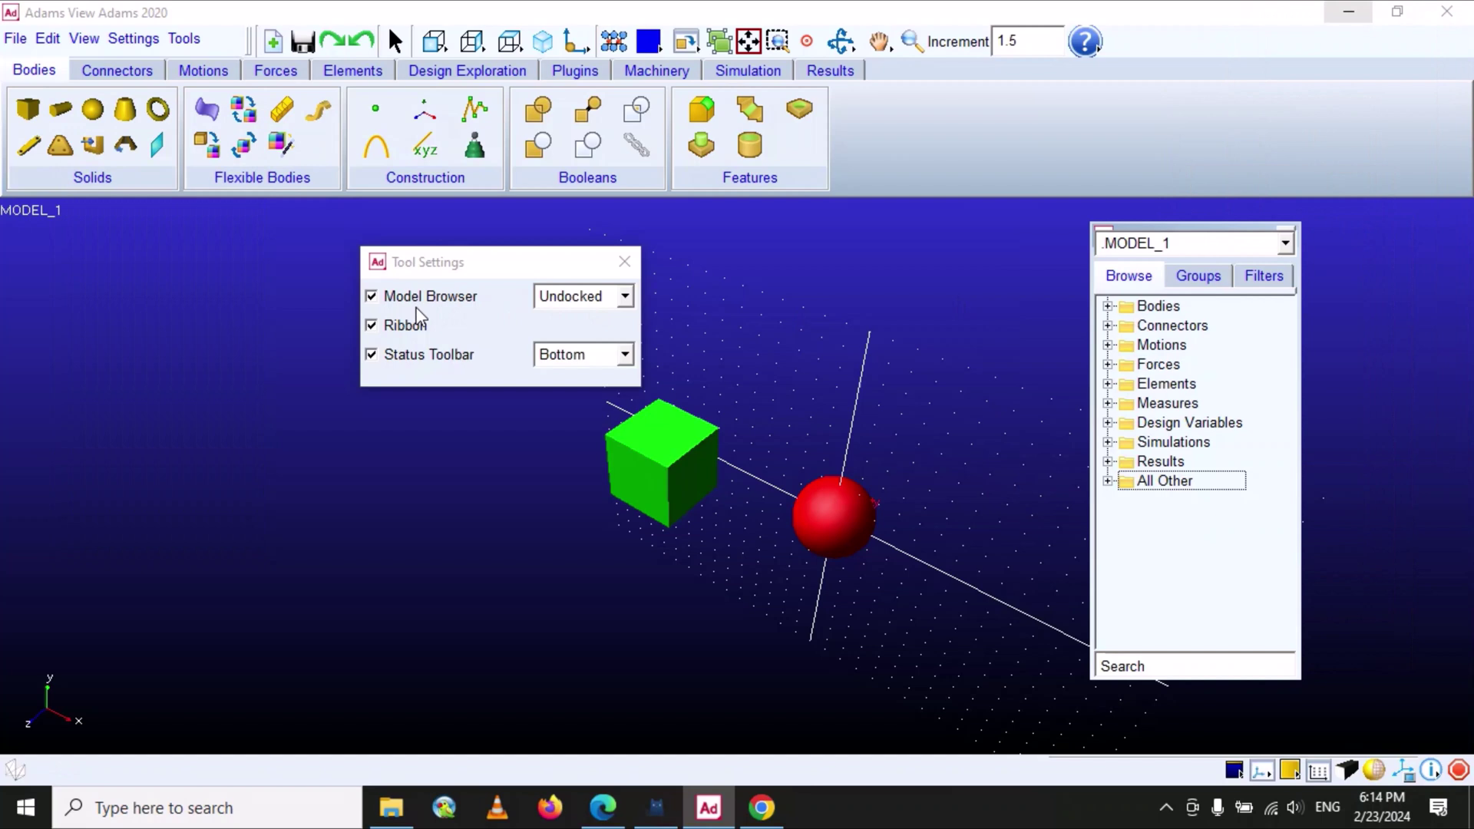
Step: Dock the floating Model Browser by setting its position to Left
left_click(625, 297)
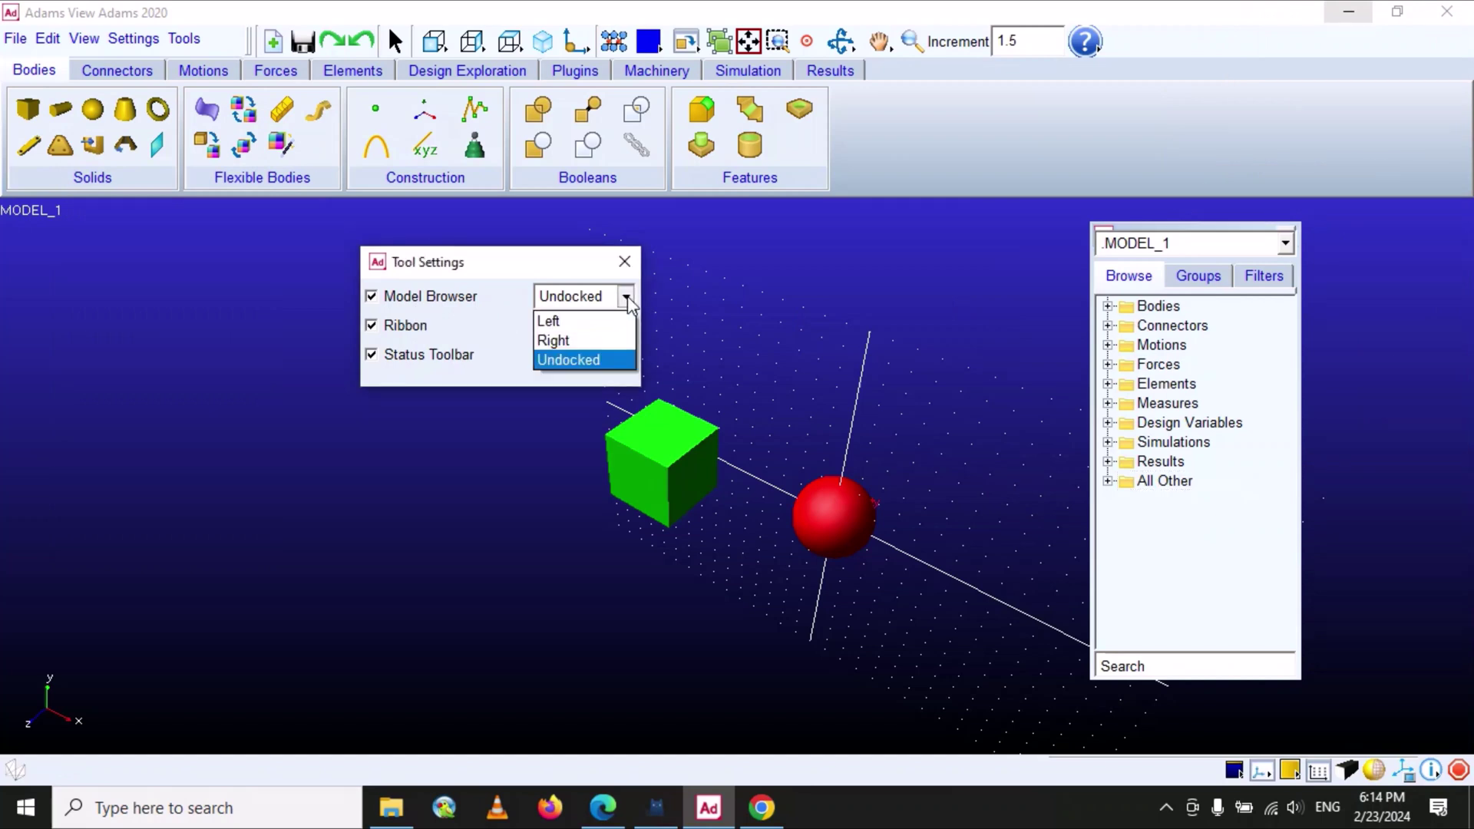
left_click(596, 323)
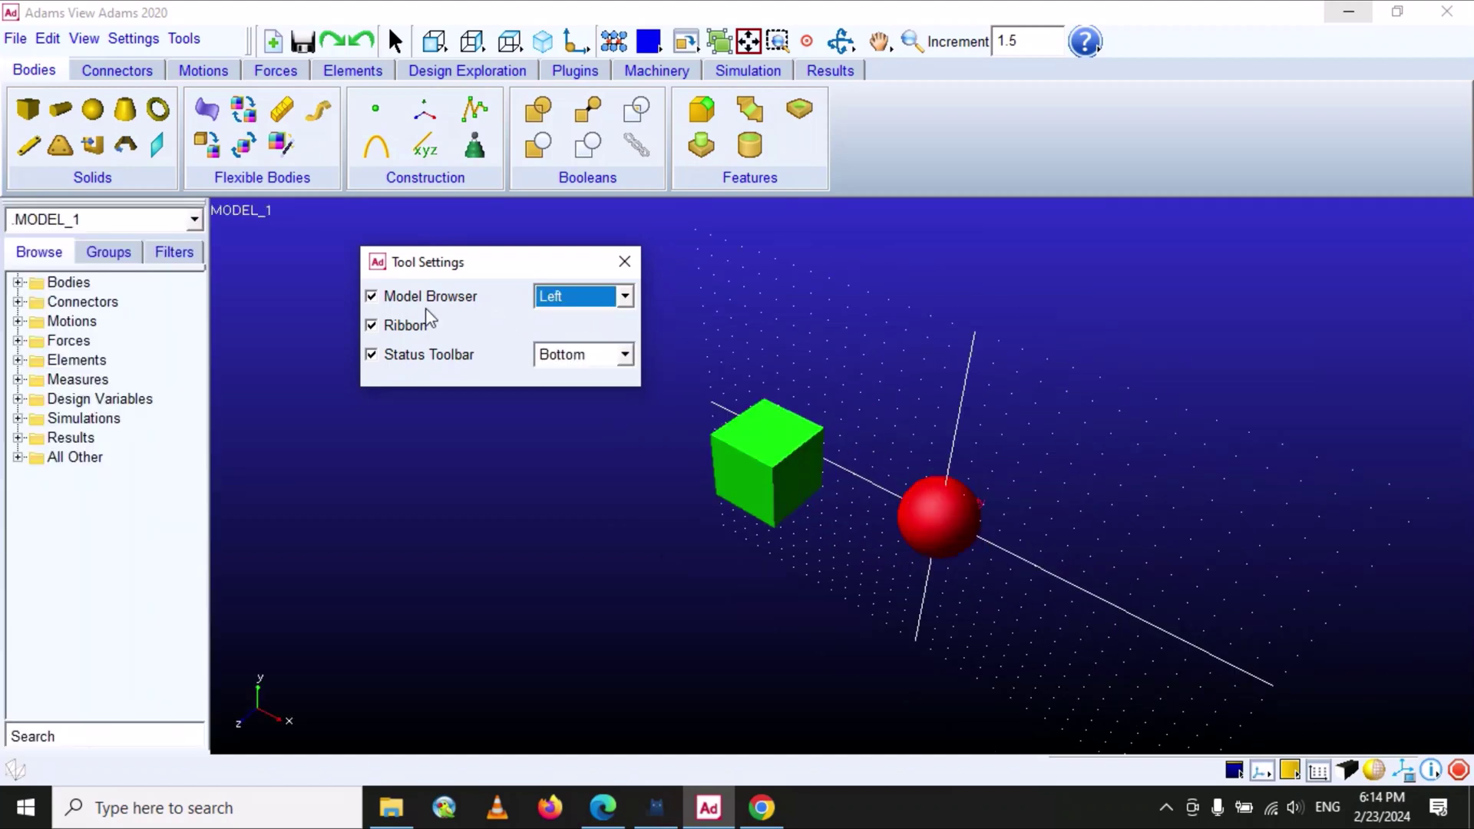
Step: Hide and restore the Model Browser, and do the same with the ribbon, to compare the workspace layouts
left_click(371, 297)
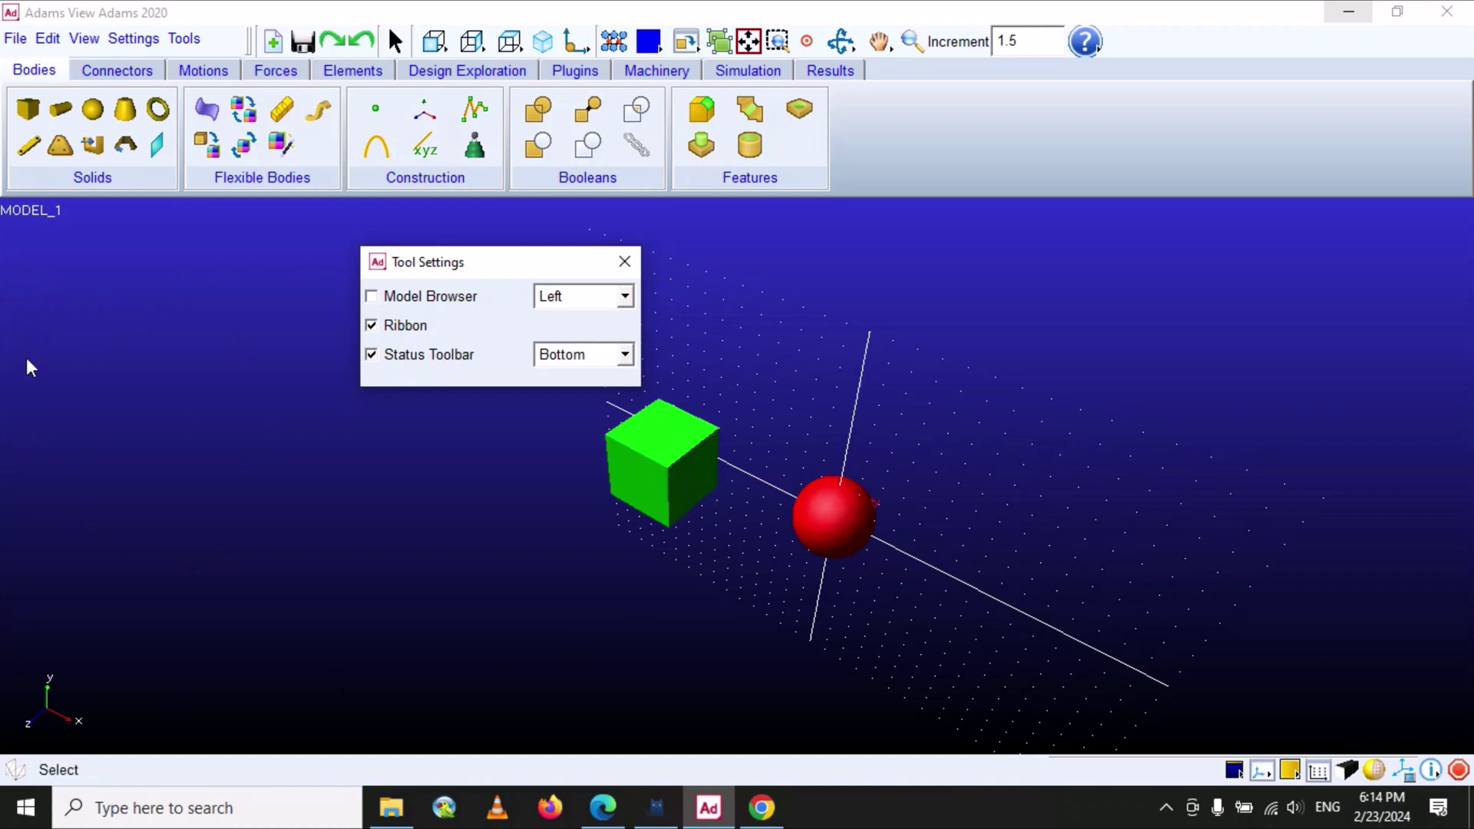
left_click(372, 297)
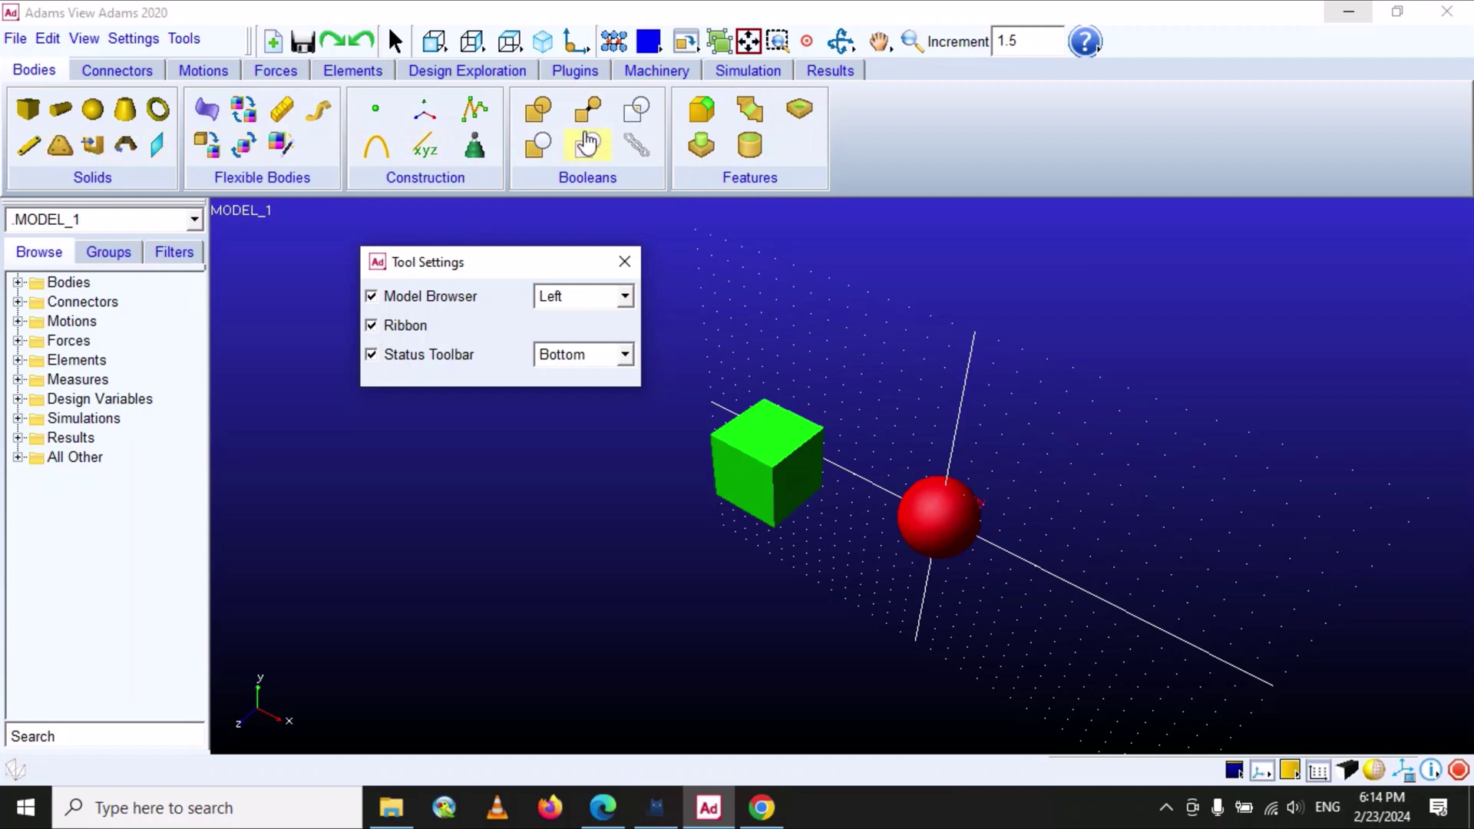
left_click(371, 325)
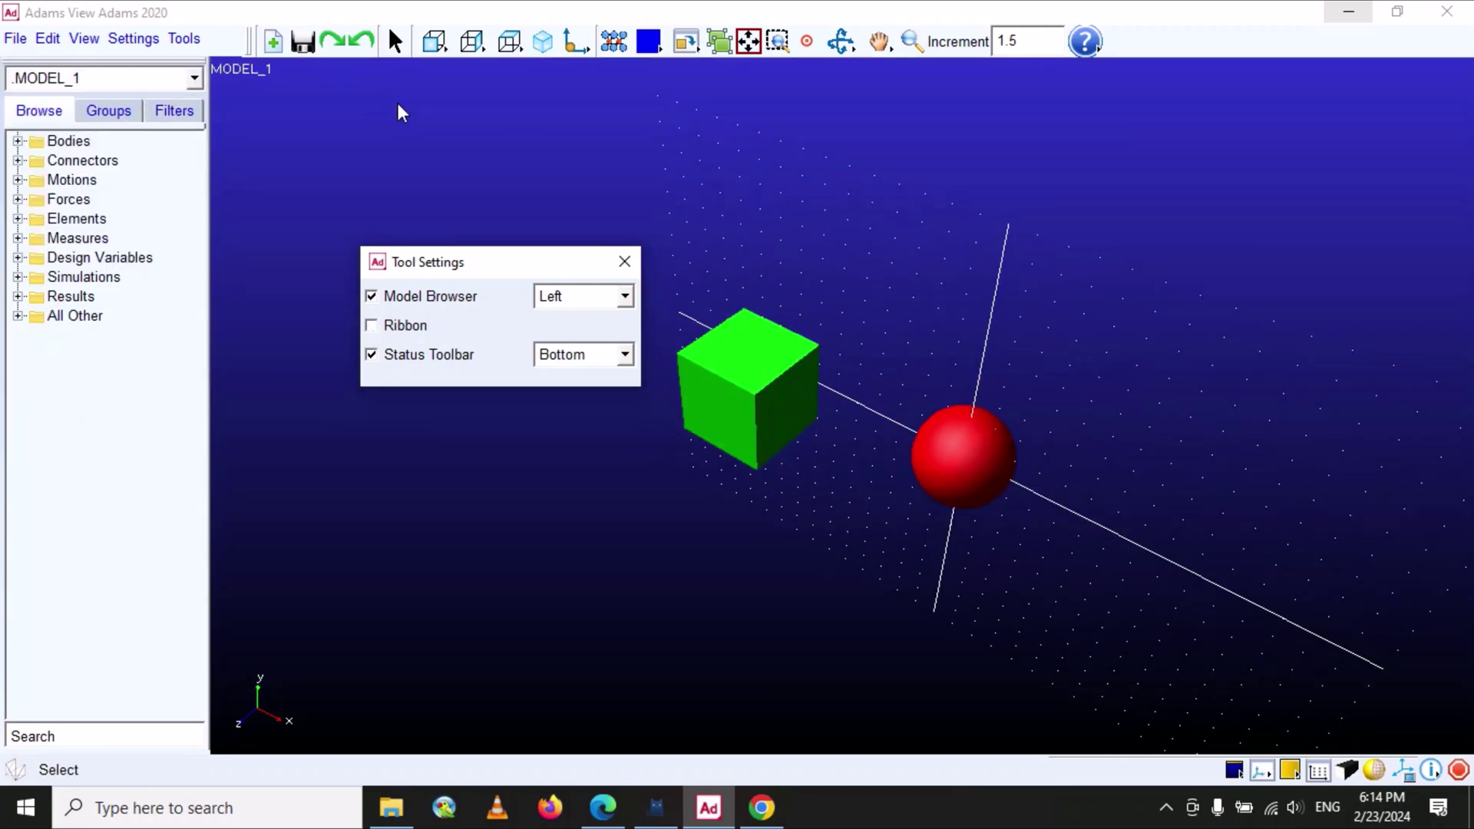
left_click(371, 326)
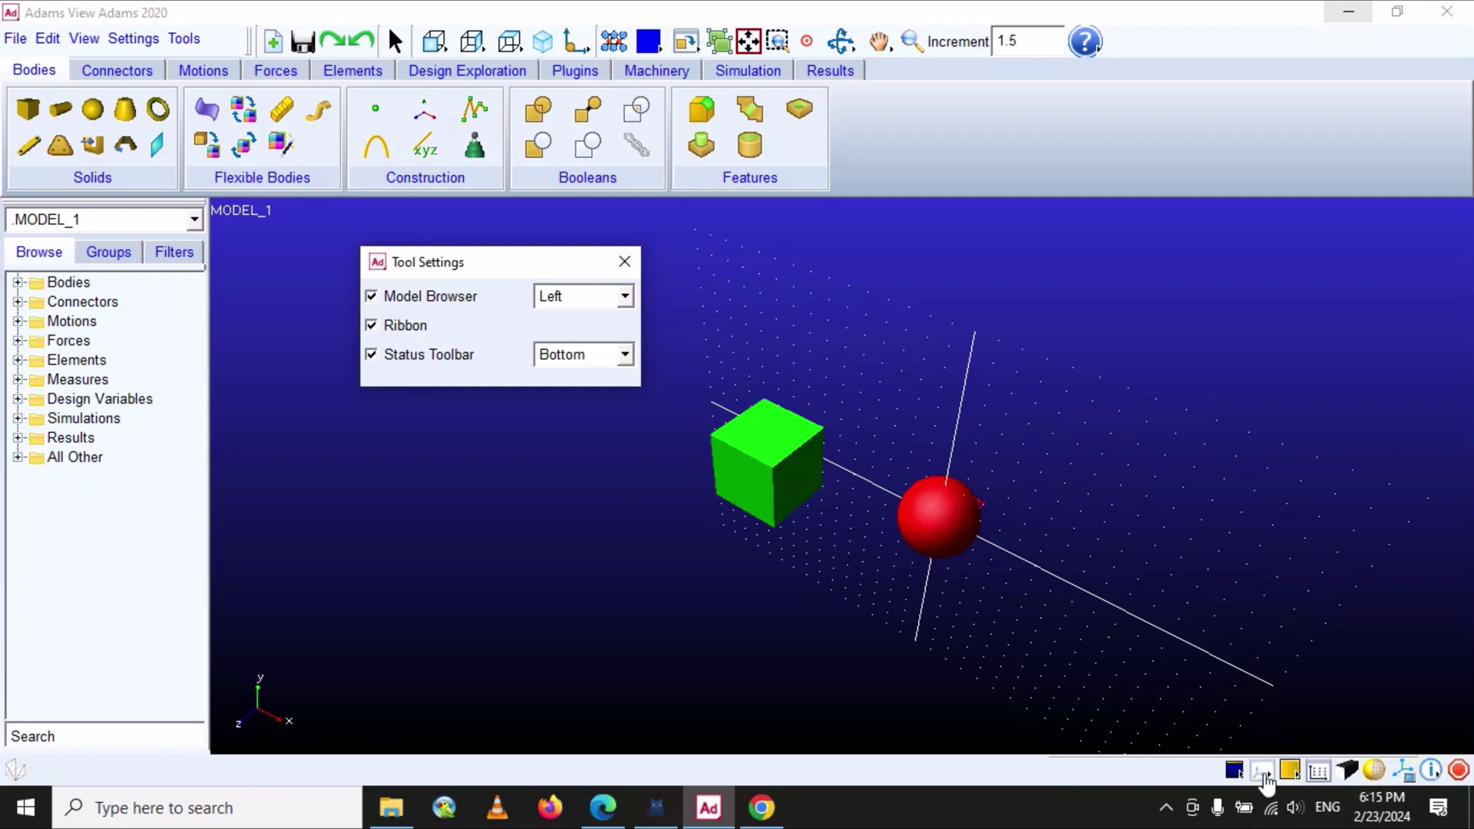
Step: Set the Status Toolbar position to Top and back to Bottom, and close the tool settings
left_click(625, 354)
left_click(606, 372)
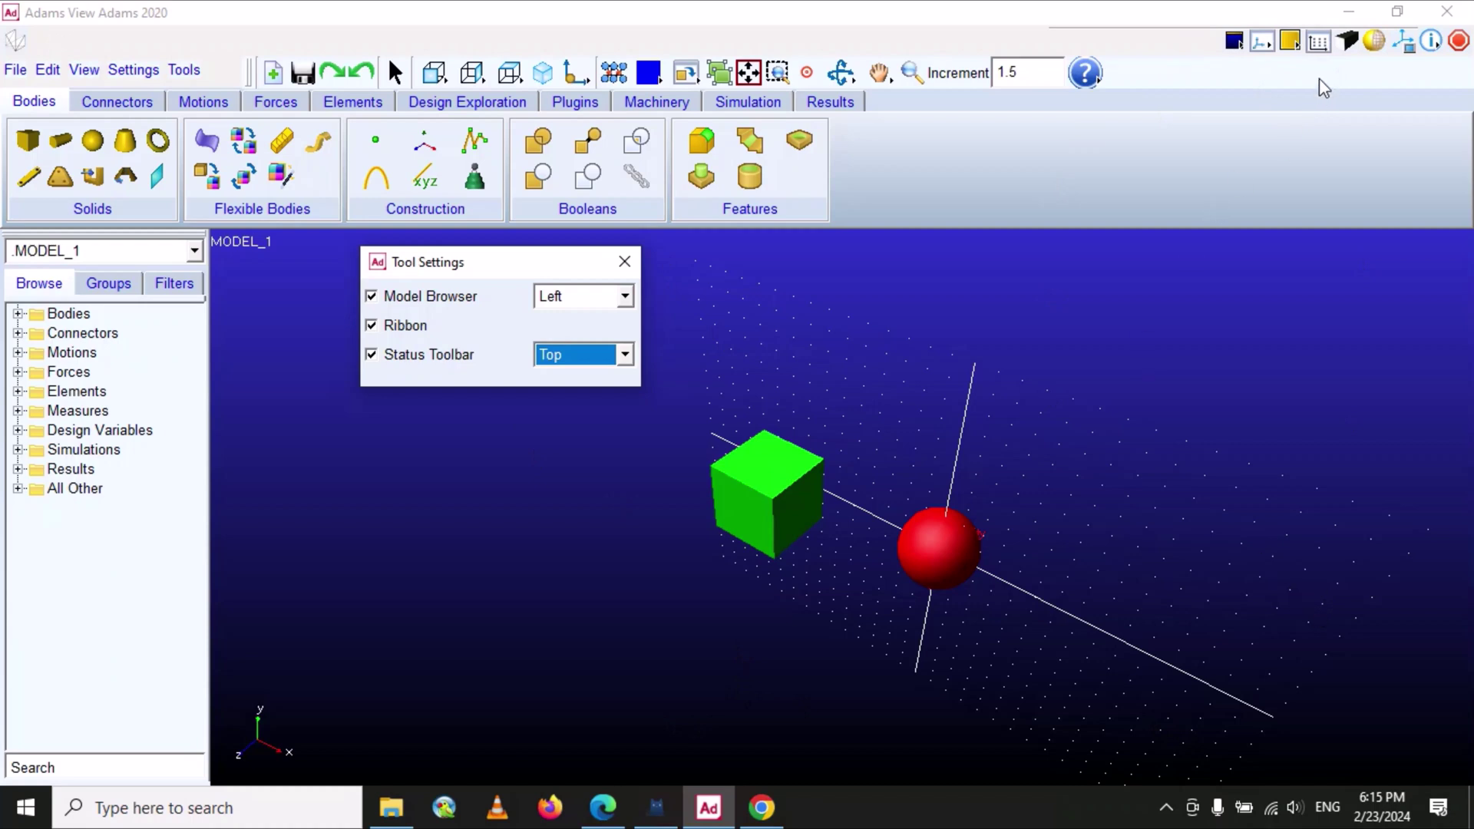
left_click(626, 356)
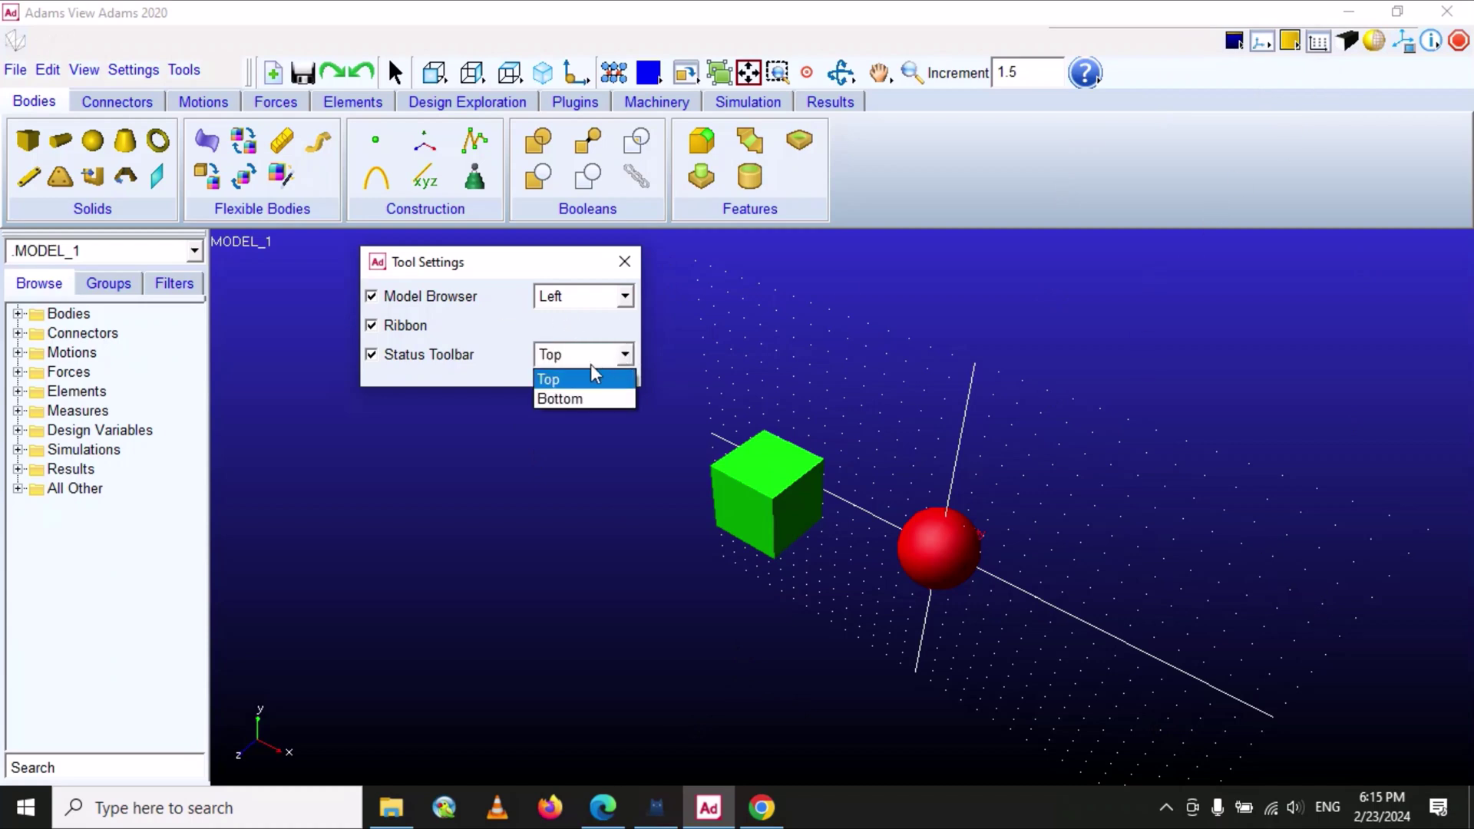
left_click(573, 397)
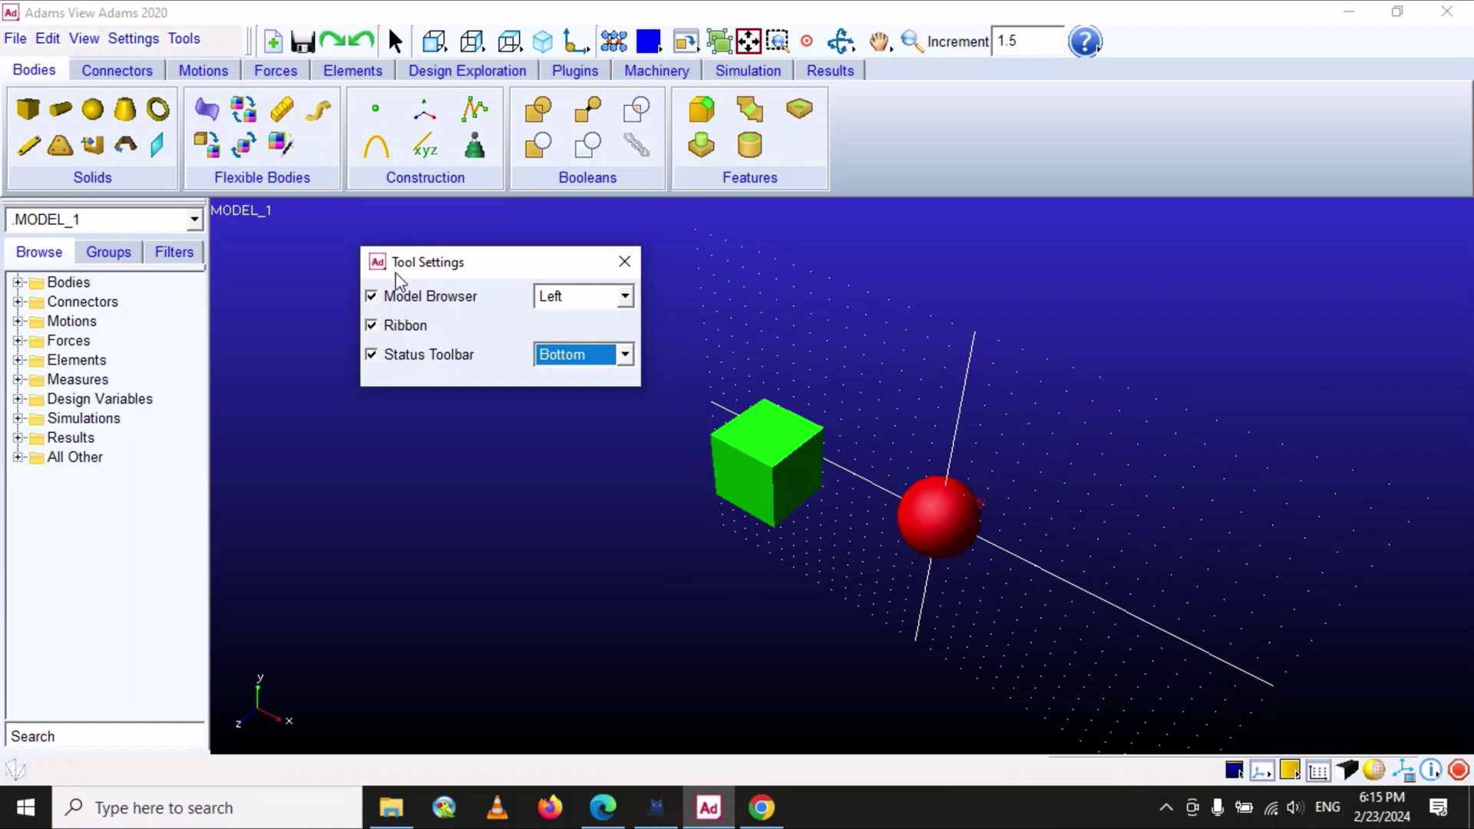
left_click(623, 263)
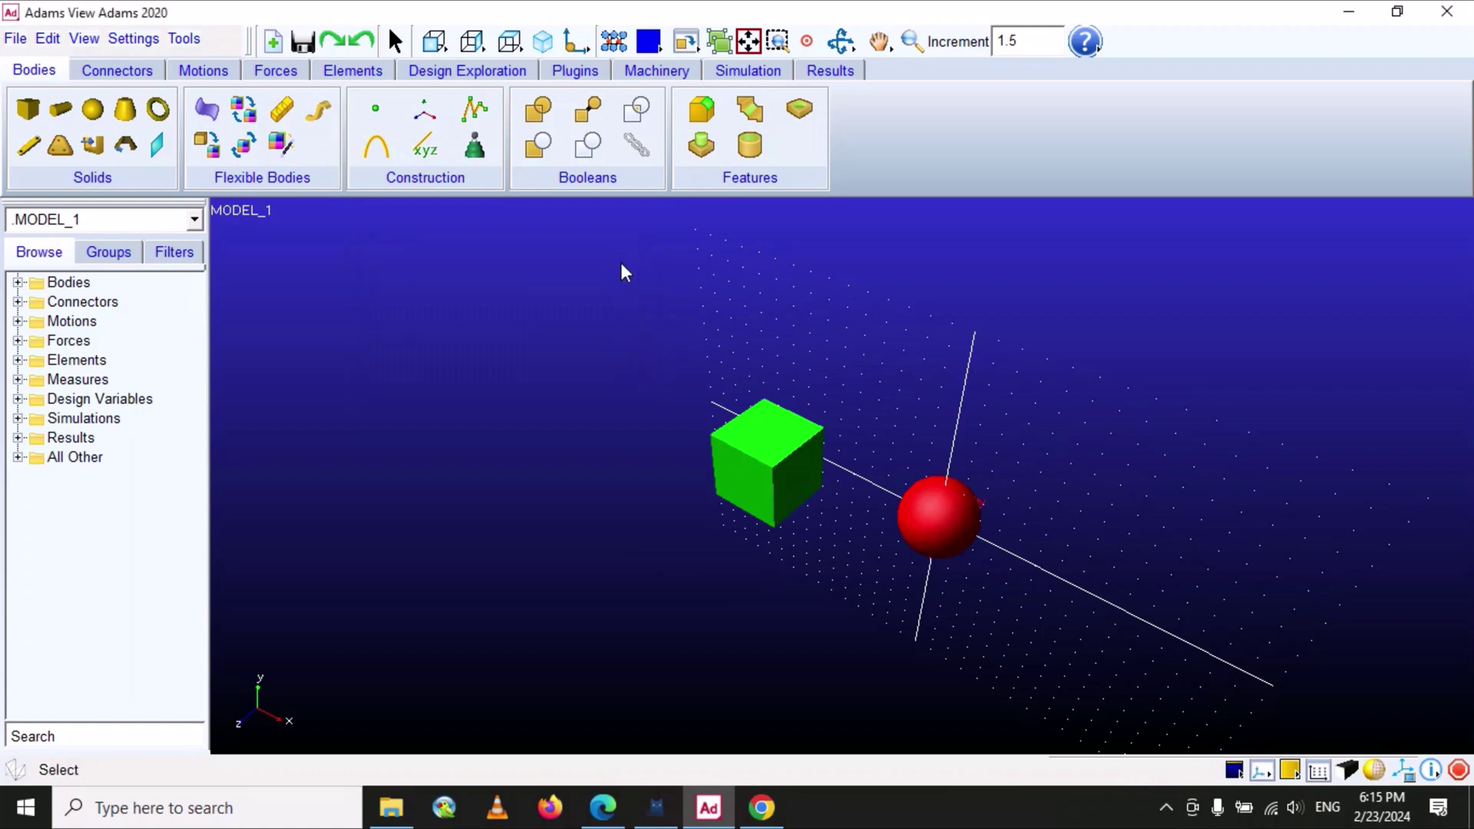
Step: Open the View Accessories settings and place the dialog clear of the Model Browser
left_click(85, 39)
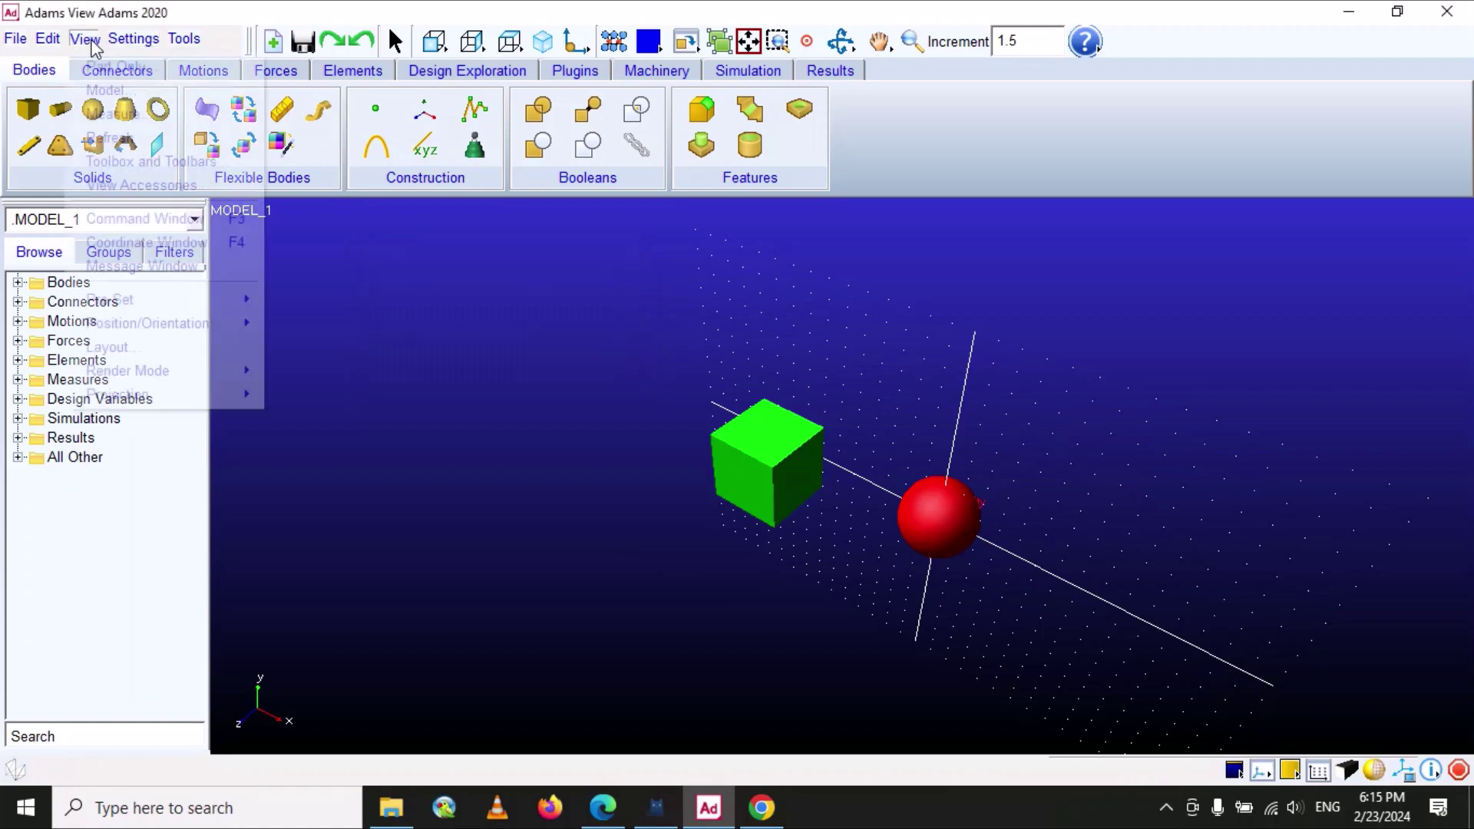
left_click(115, 189)
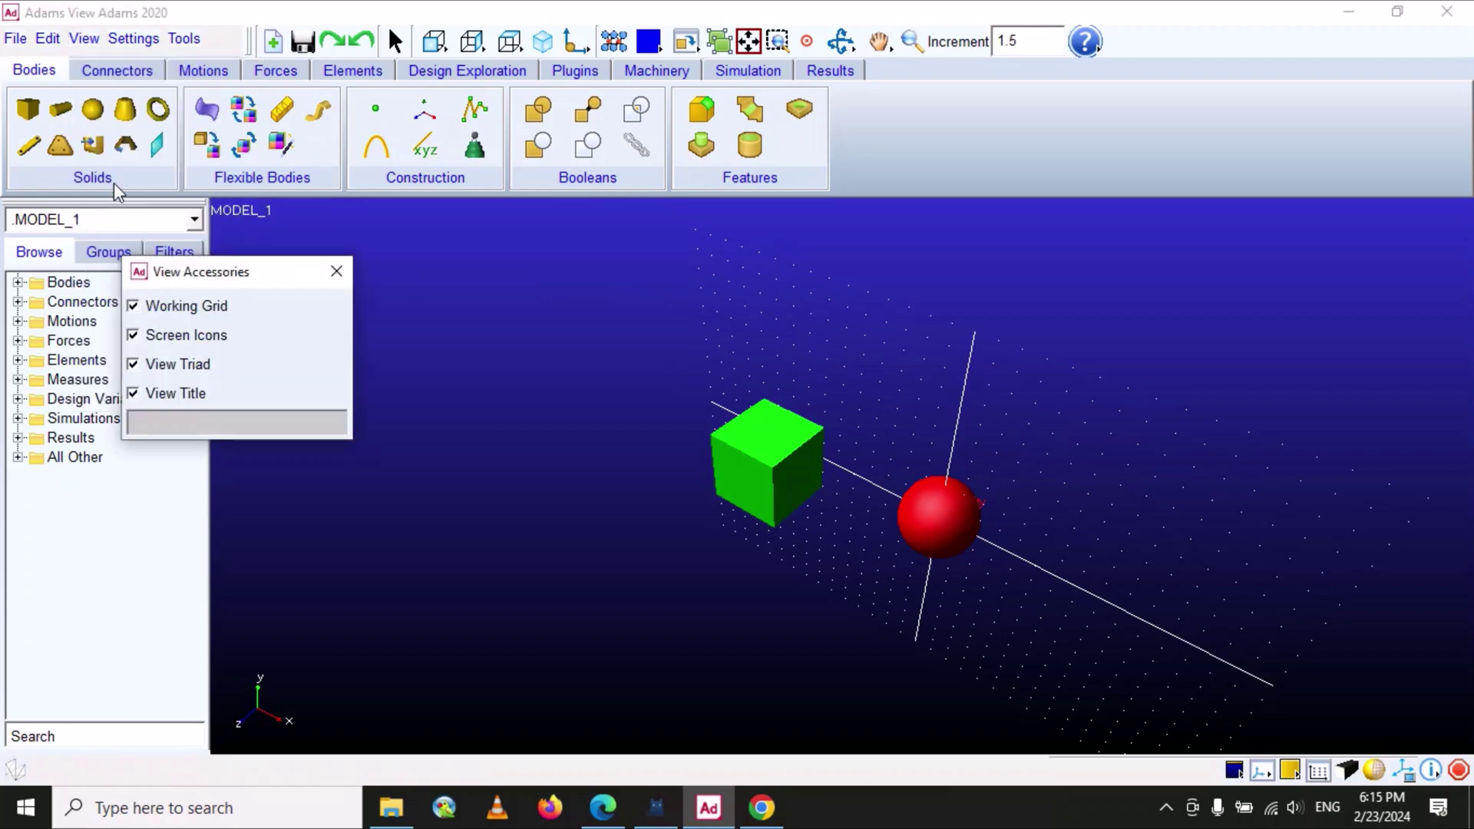
left_click_drag(281, 277, 441, 281)
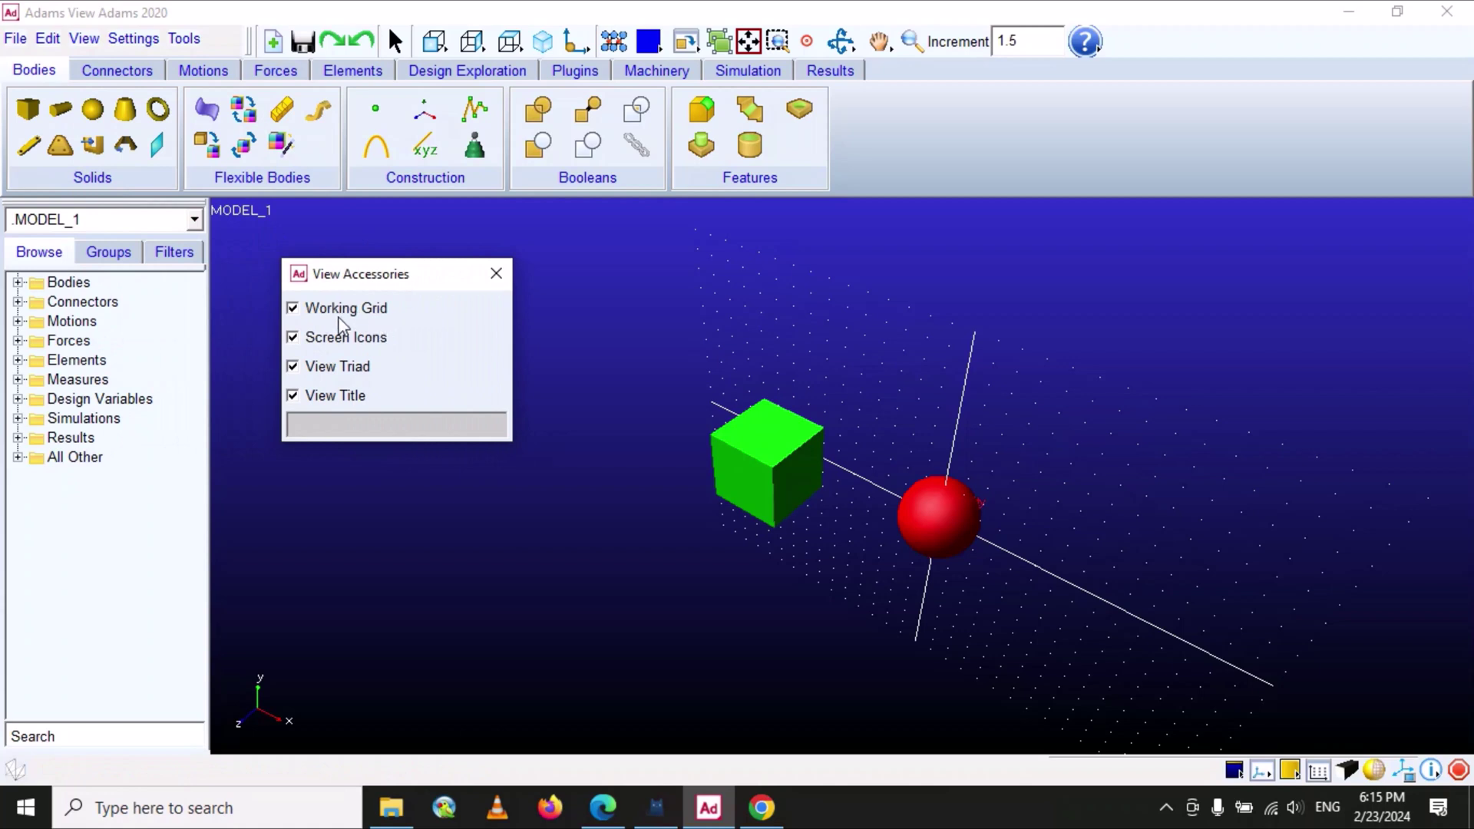
Step: Turn the Working Grid off and back on to compare the model display with and without it
left_click(841, 41)
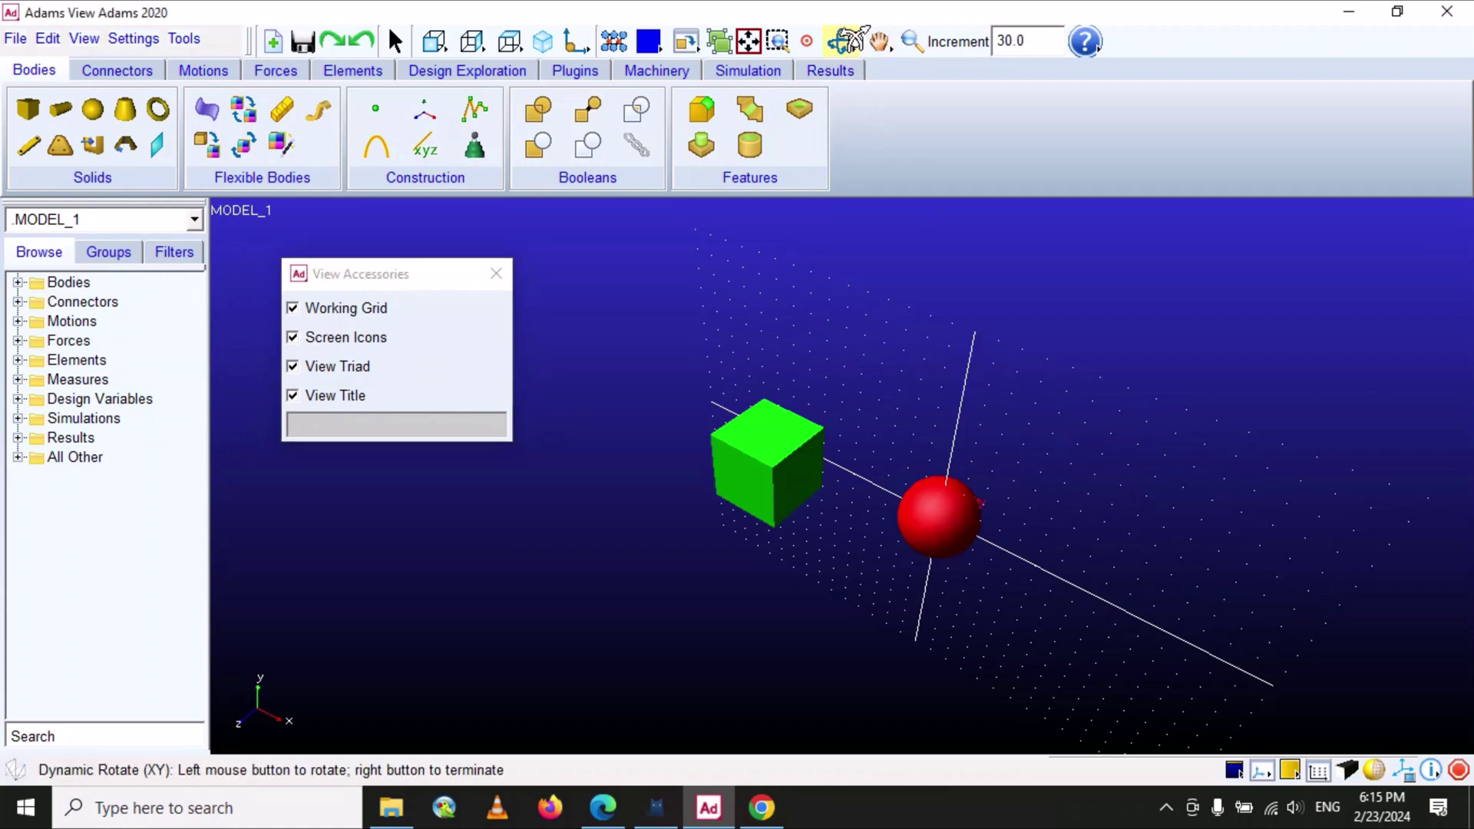
left_click(911, 44)
mouse_move(934, 500)
left_mouse_down()
mouse_move(935, 461)
mouse_move(935, 491)
left_mouse_up()
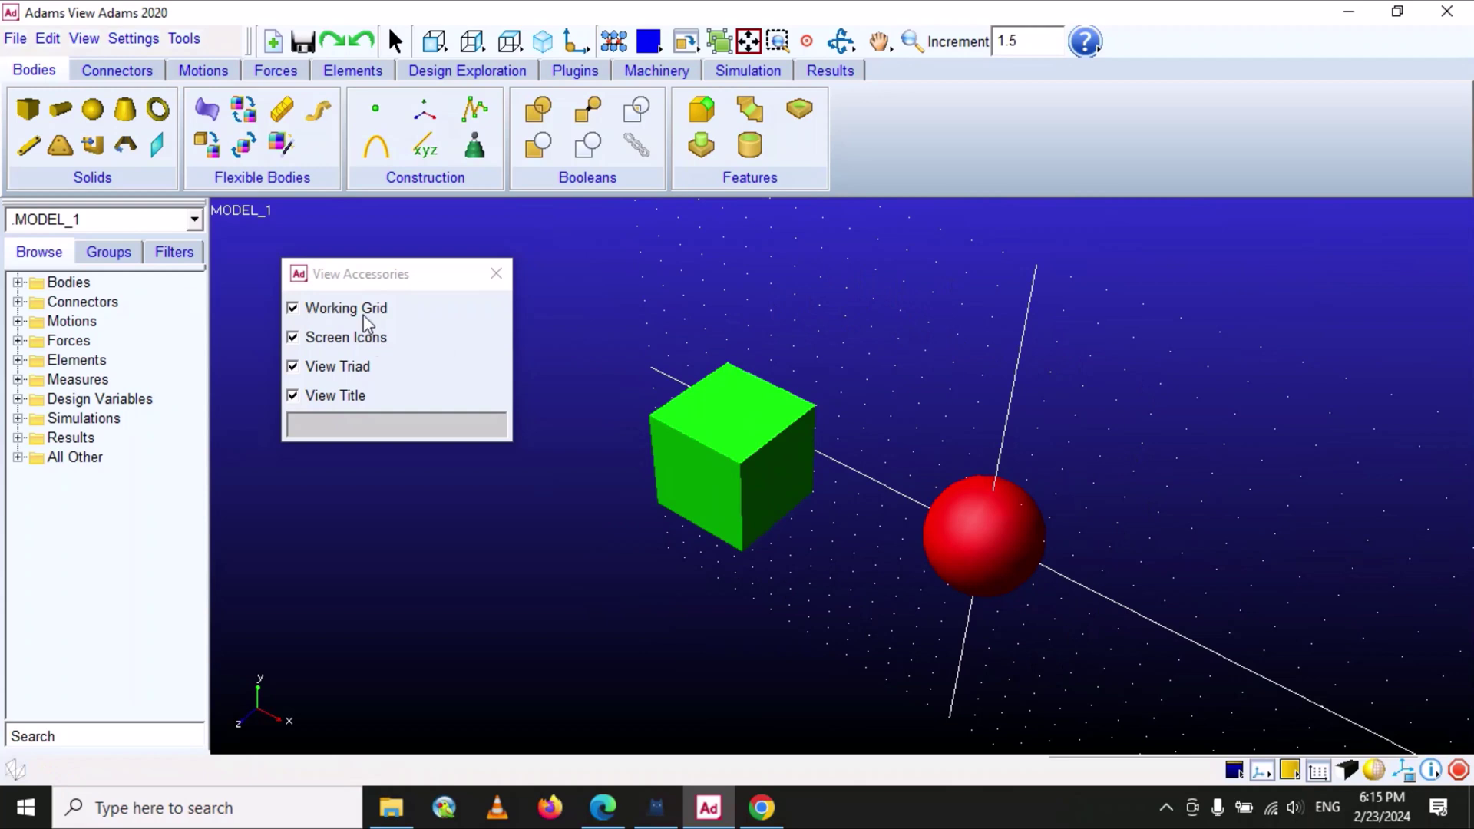
left_click(293, 308)
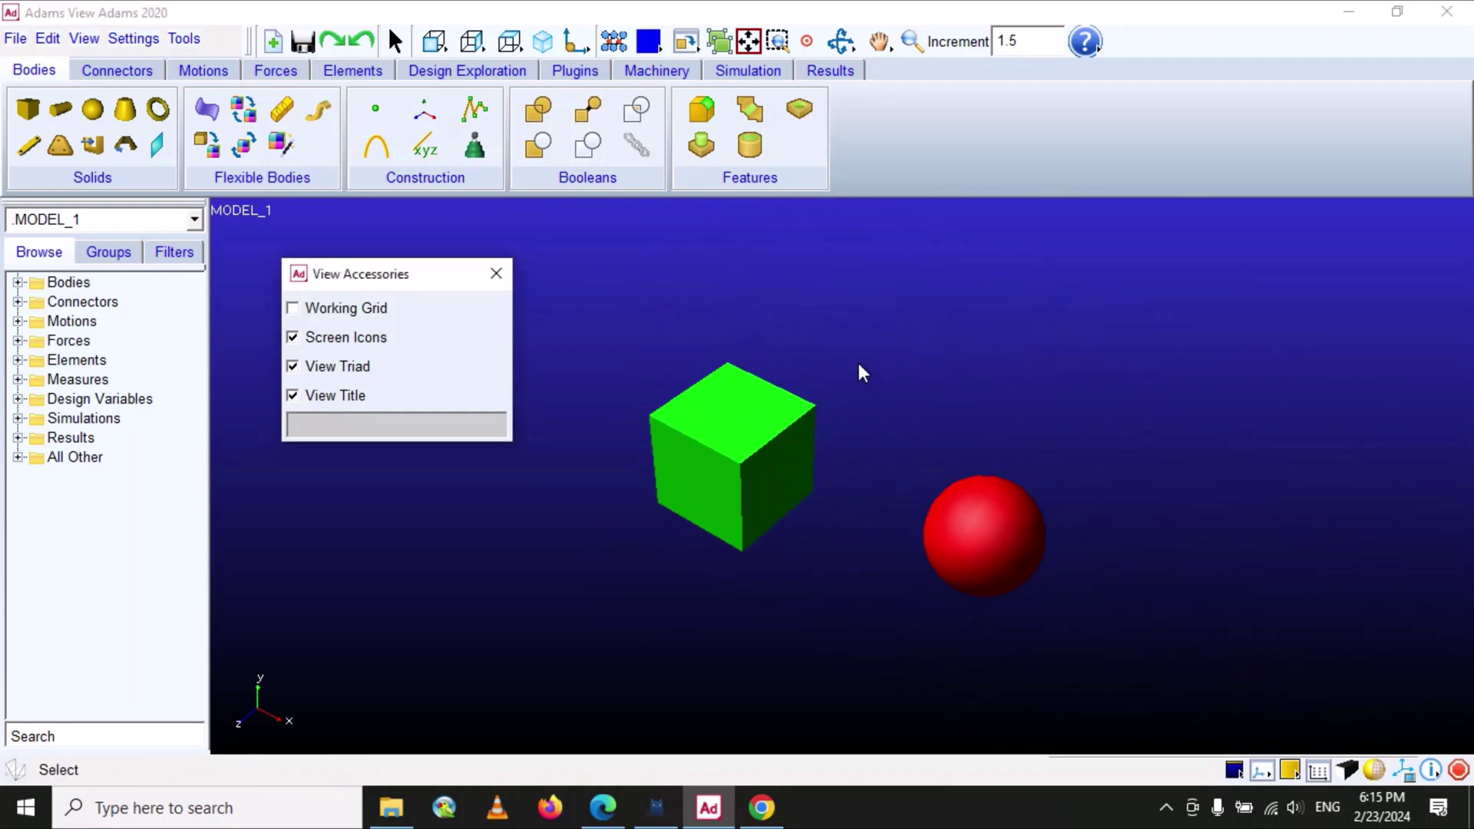
left_click(293, 308)
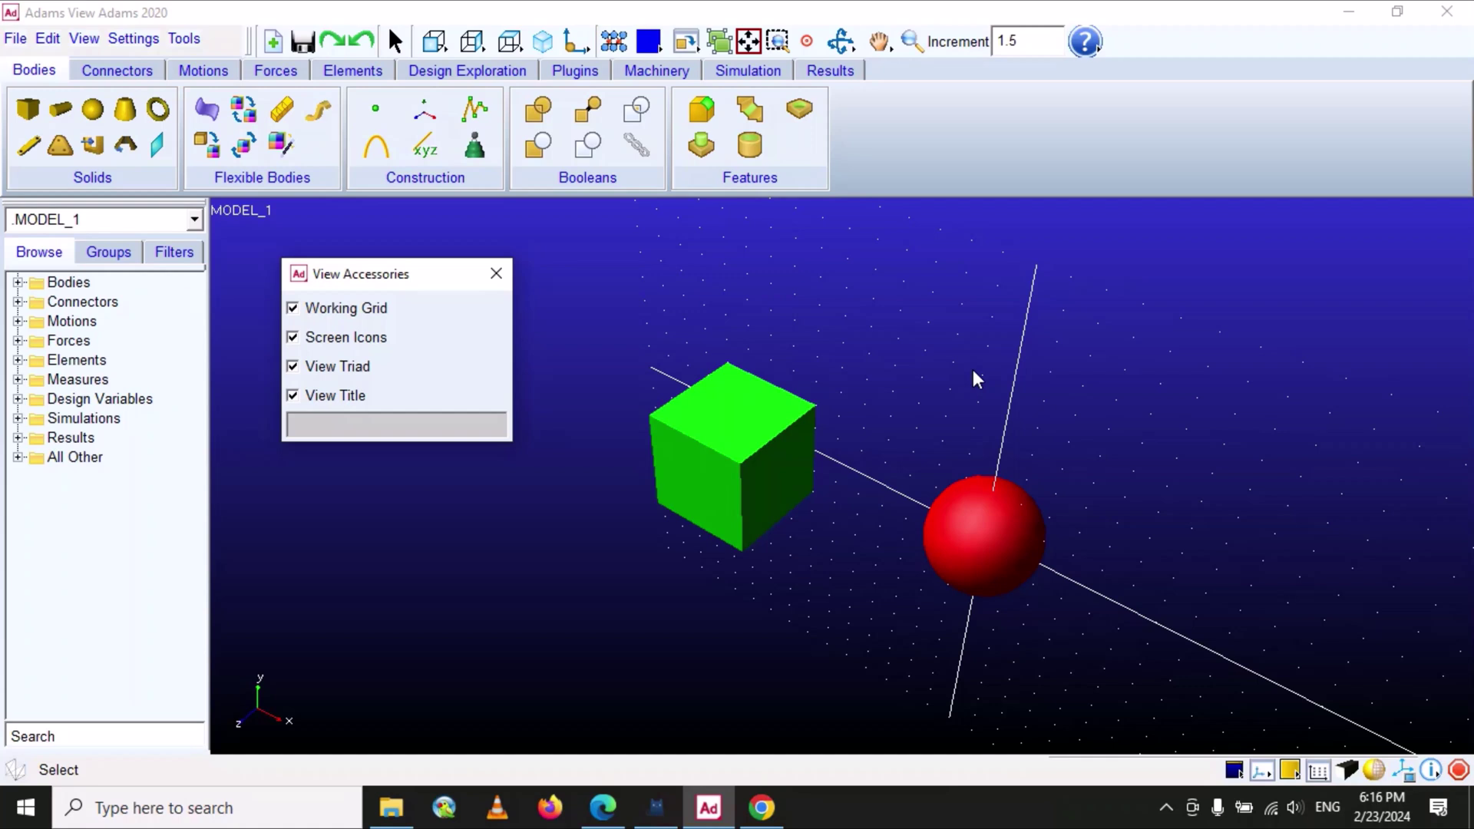
Step: Turn the Screen Icons off and back on, comparing the markers on the green cube and the red sphere
left_click(293, 344)
left_click(293, 341)
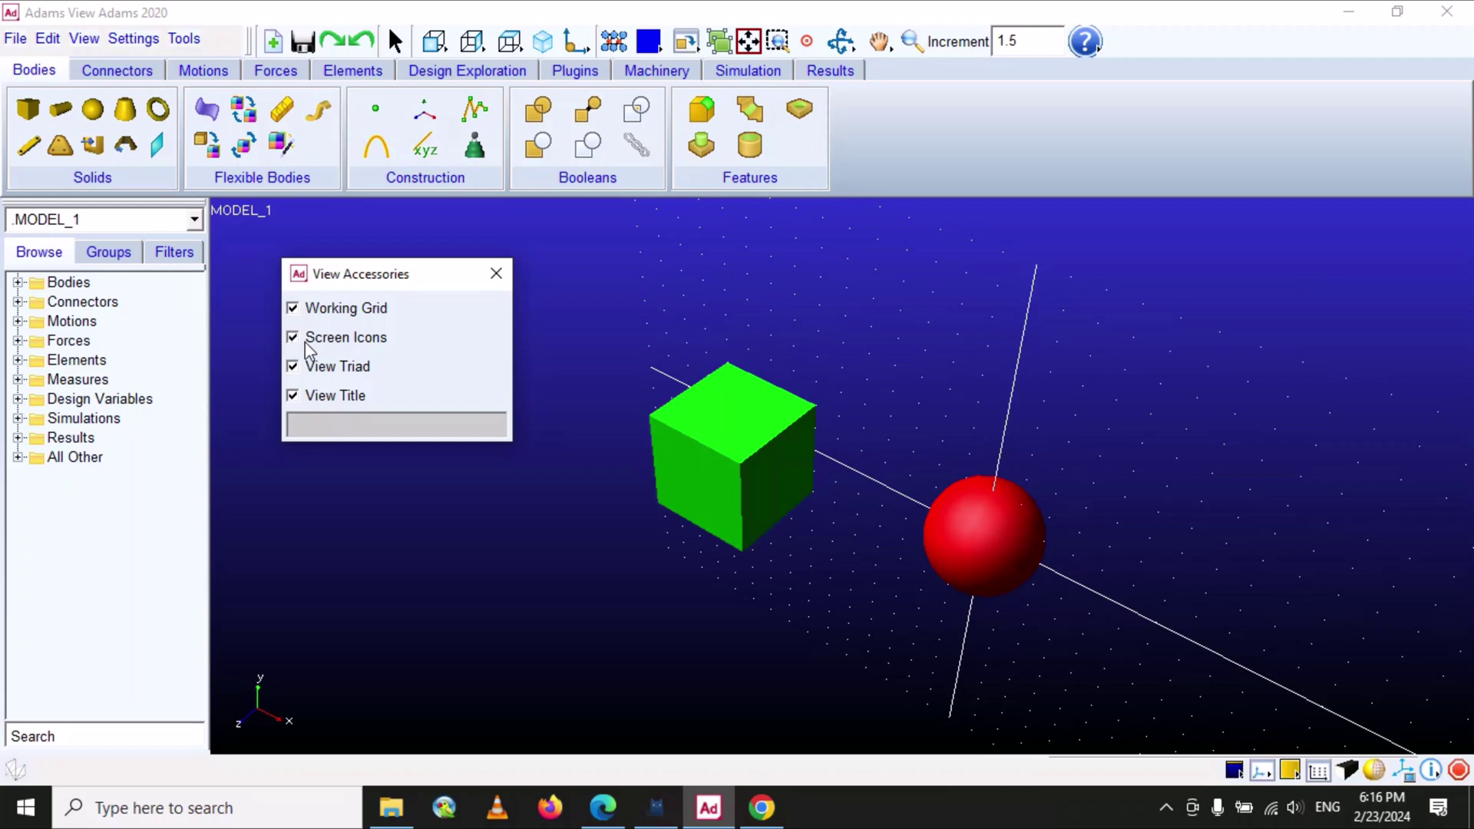
left_click(909, 43)
left_click_drag(942, 251, 955, 241)
left_click(842, 40)
left_click_drag(780, 352, 1065, 363)
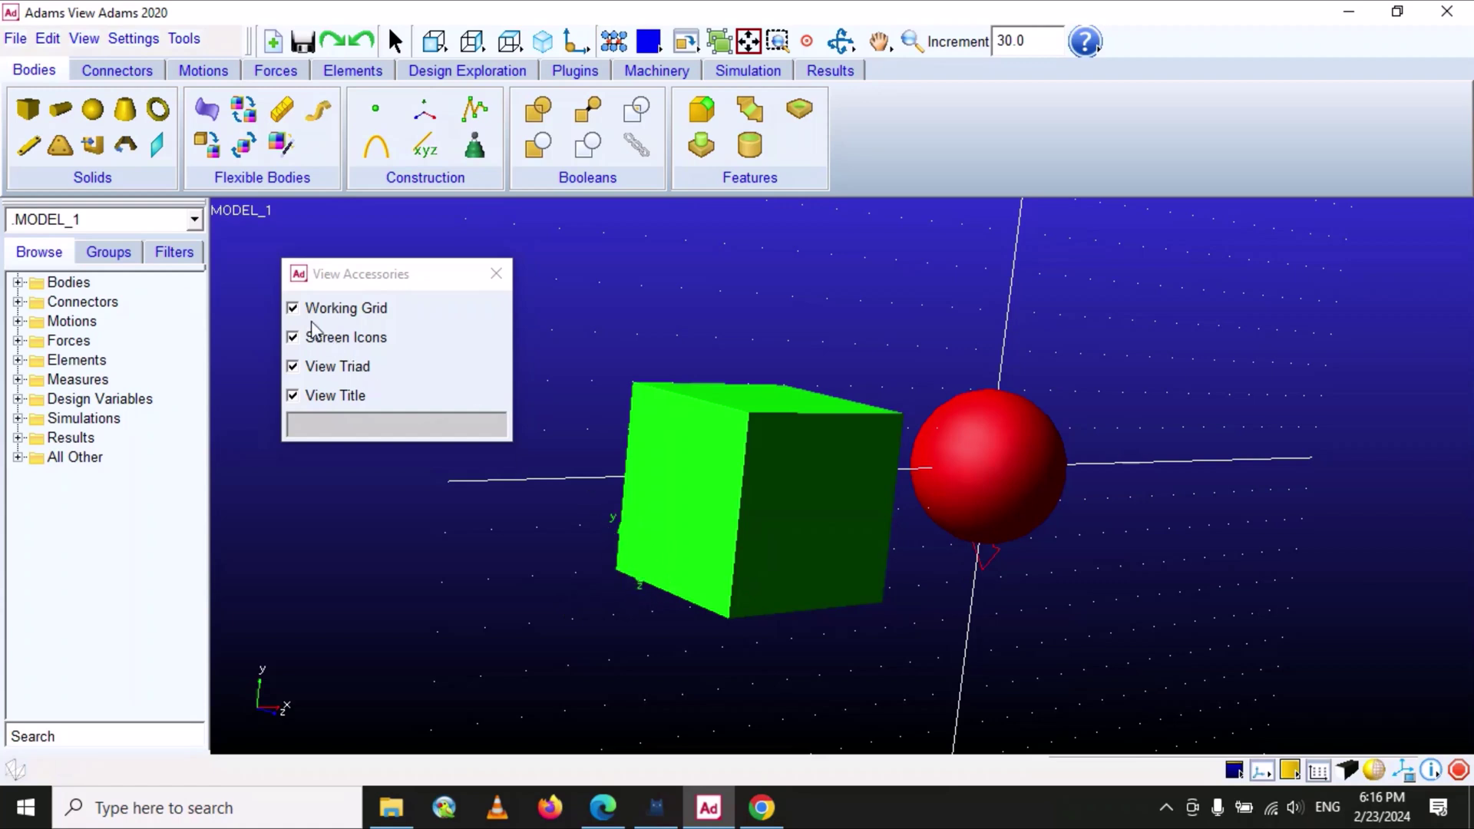
left_click(292, 337)
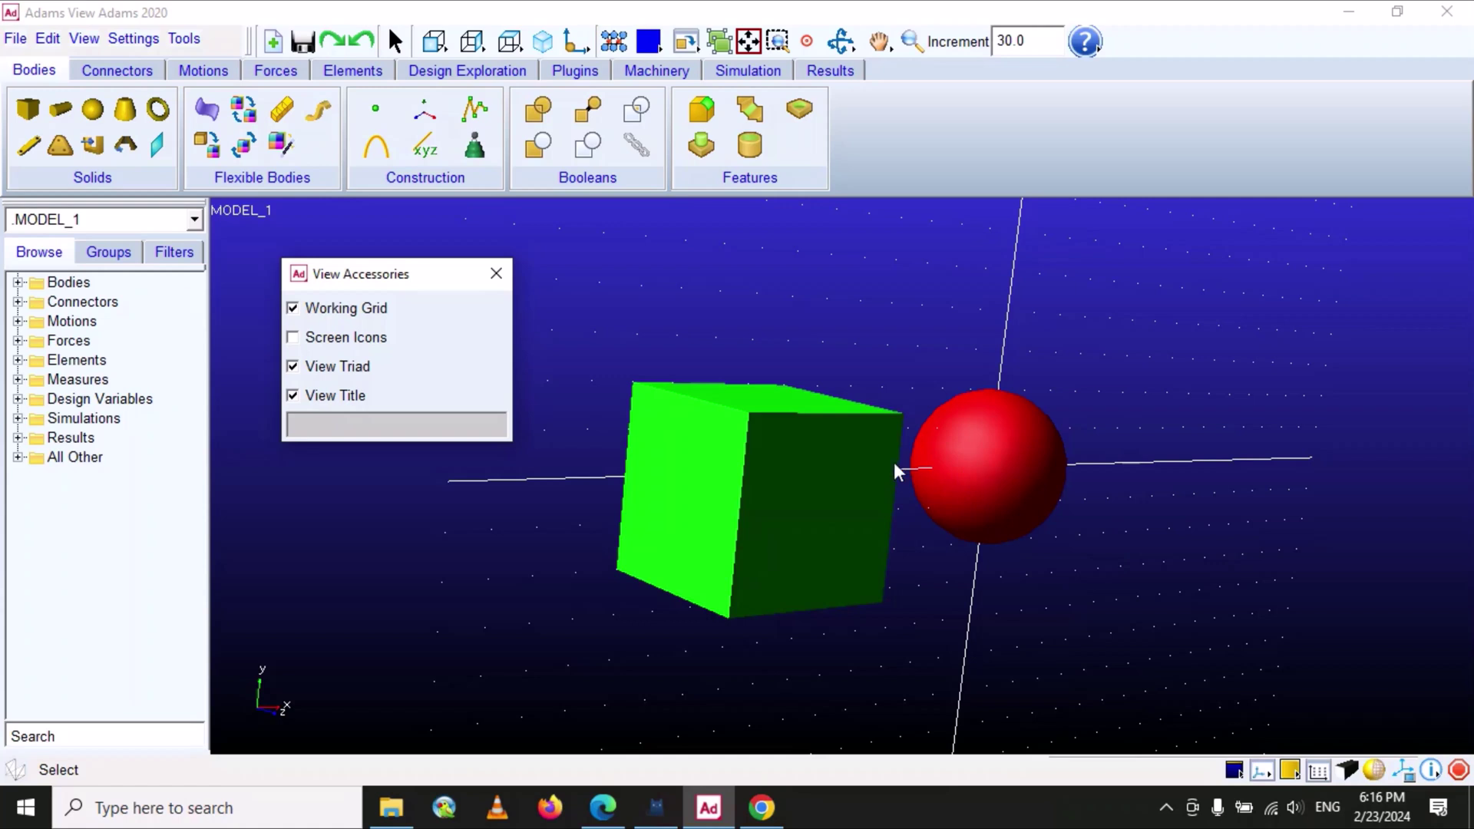
left_click(294, 339)
Step: Toggle the View Triad off and back on, and rotate the model to examine how the triad follows the orientation
left_click(292, 366)
left_click(292, 366)
left_click(841, 40)
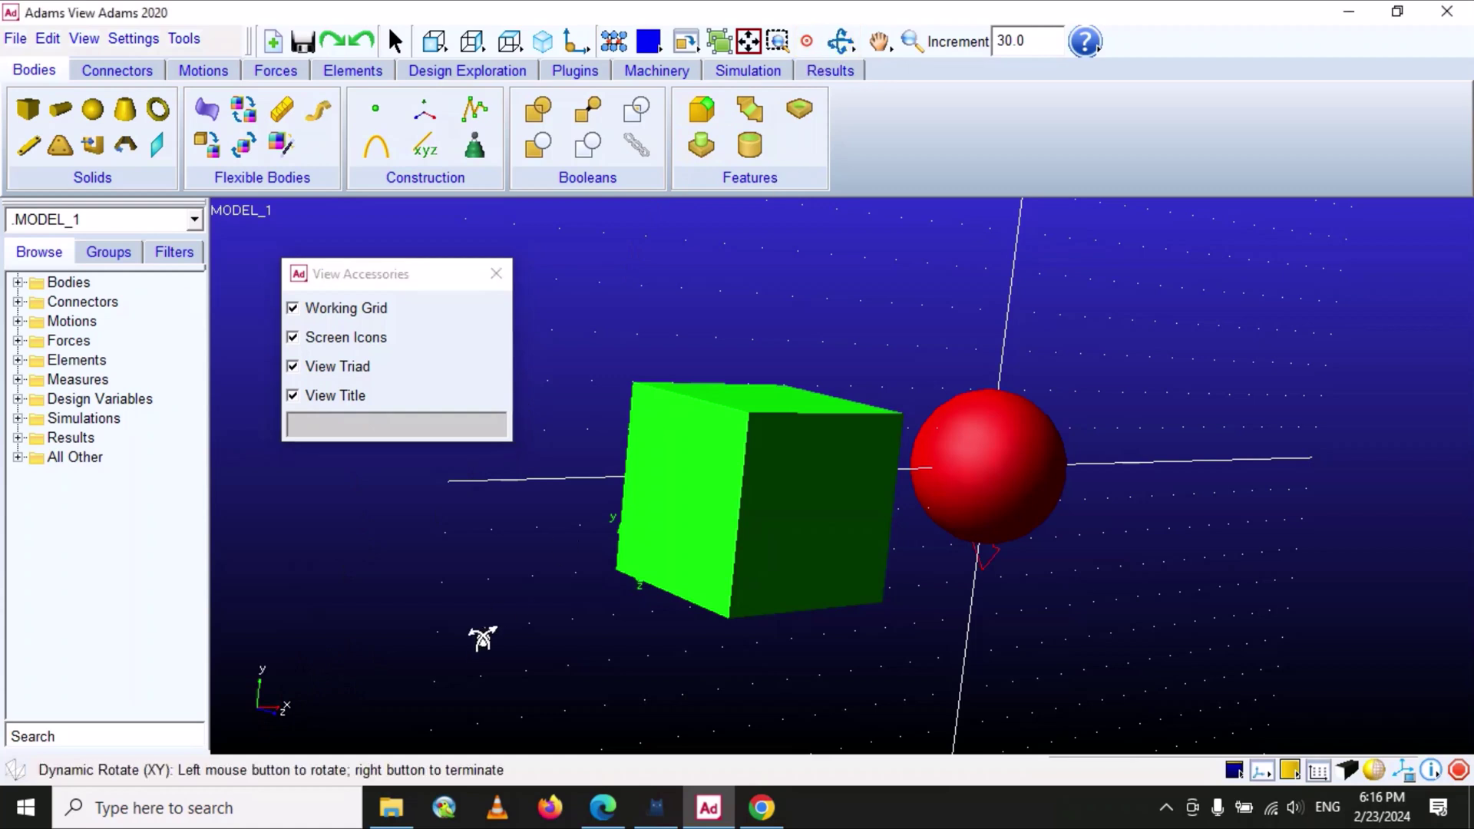
left_click_drag(484, 634, 438, 658)
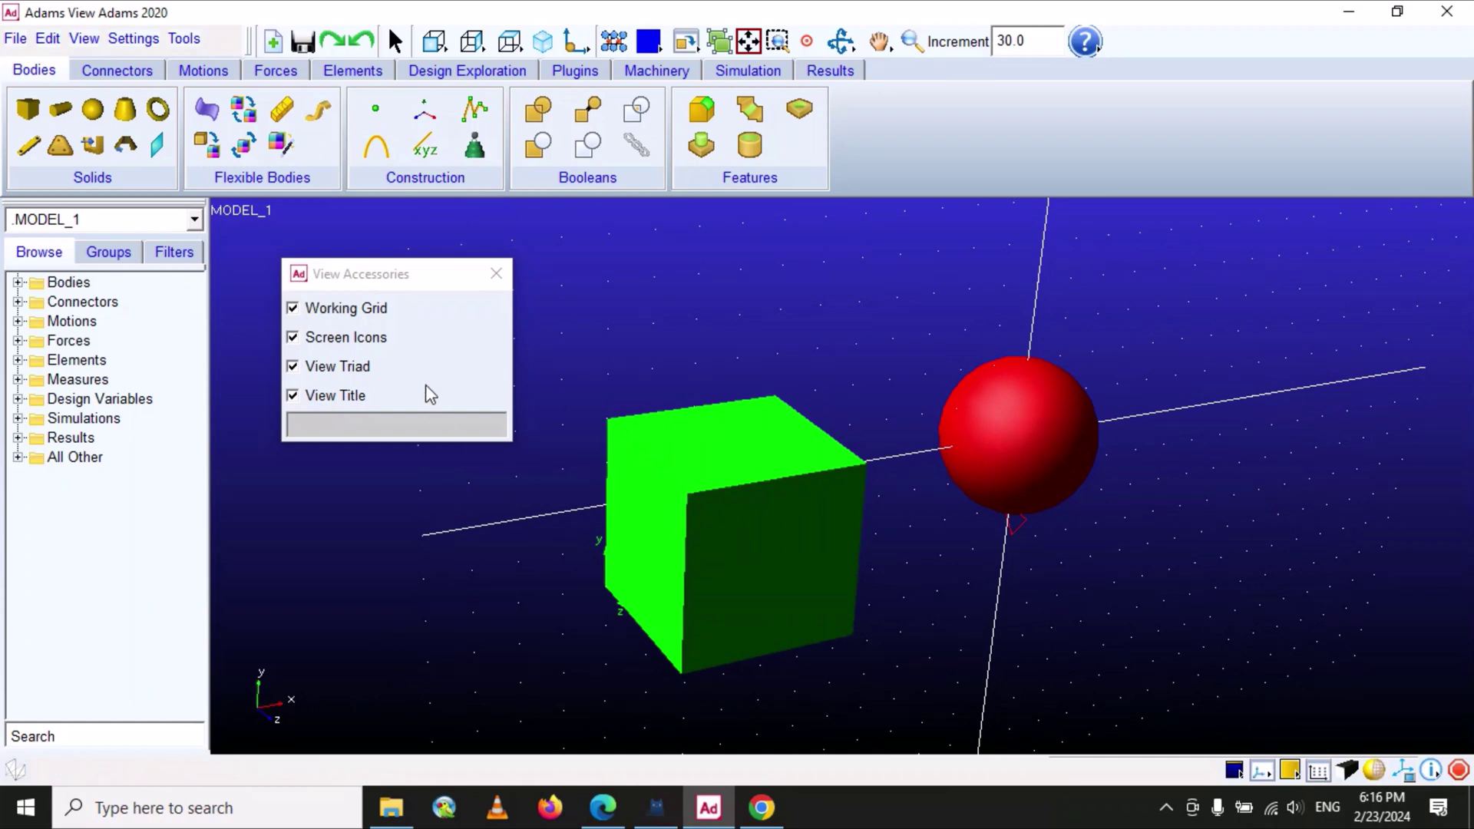
Step: Turn the View Title off and back on, and close the View Accessories settings
left_click(293, 397)
left_click(293, 396)
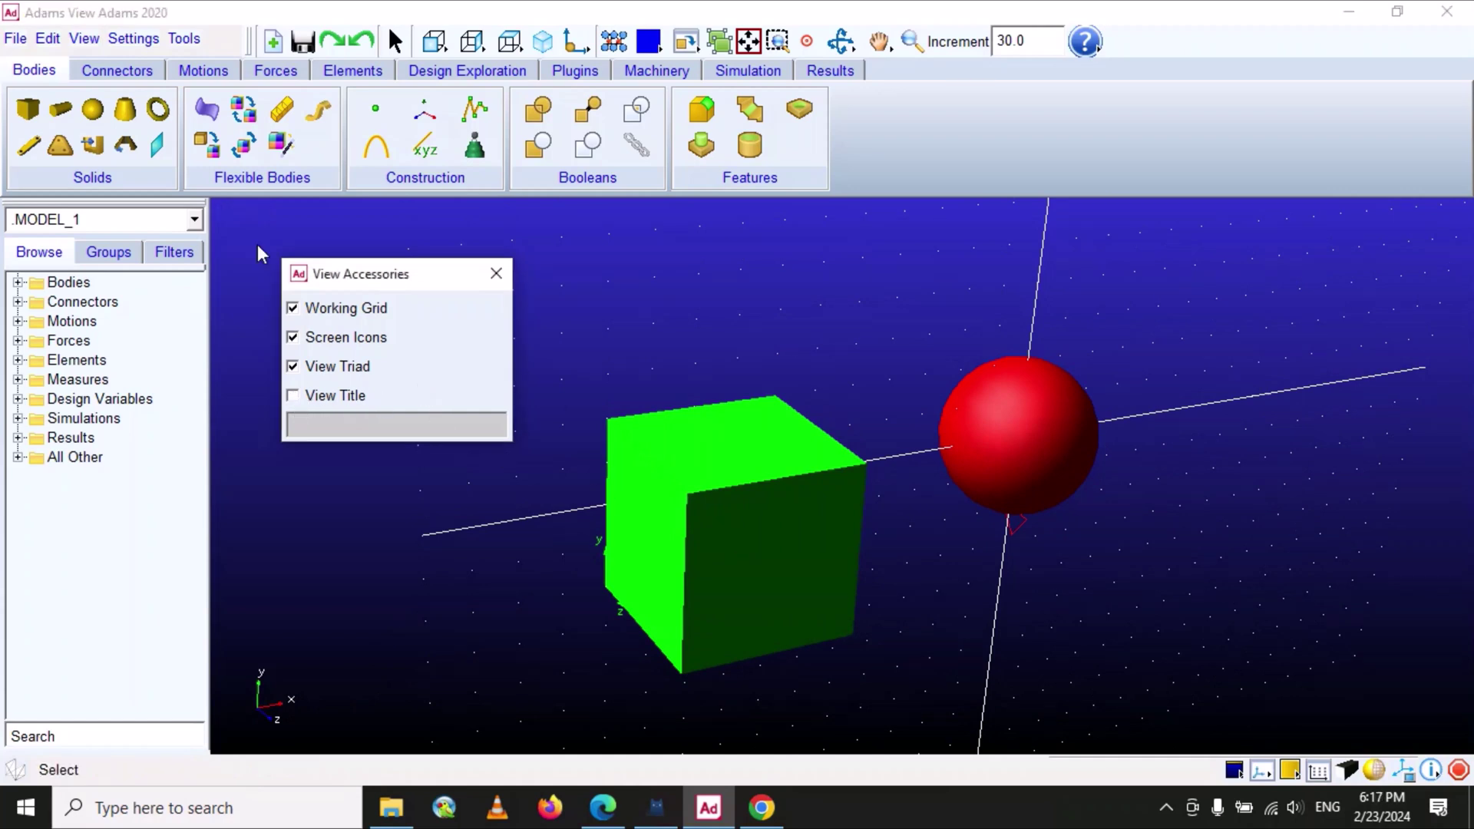
left_click(293, 396)
left_click(294, 396)
left_click(294, 396)
left_click(505, 273)
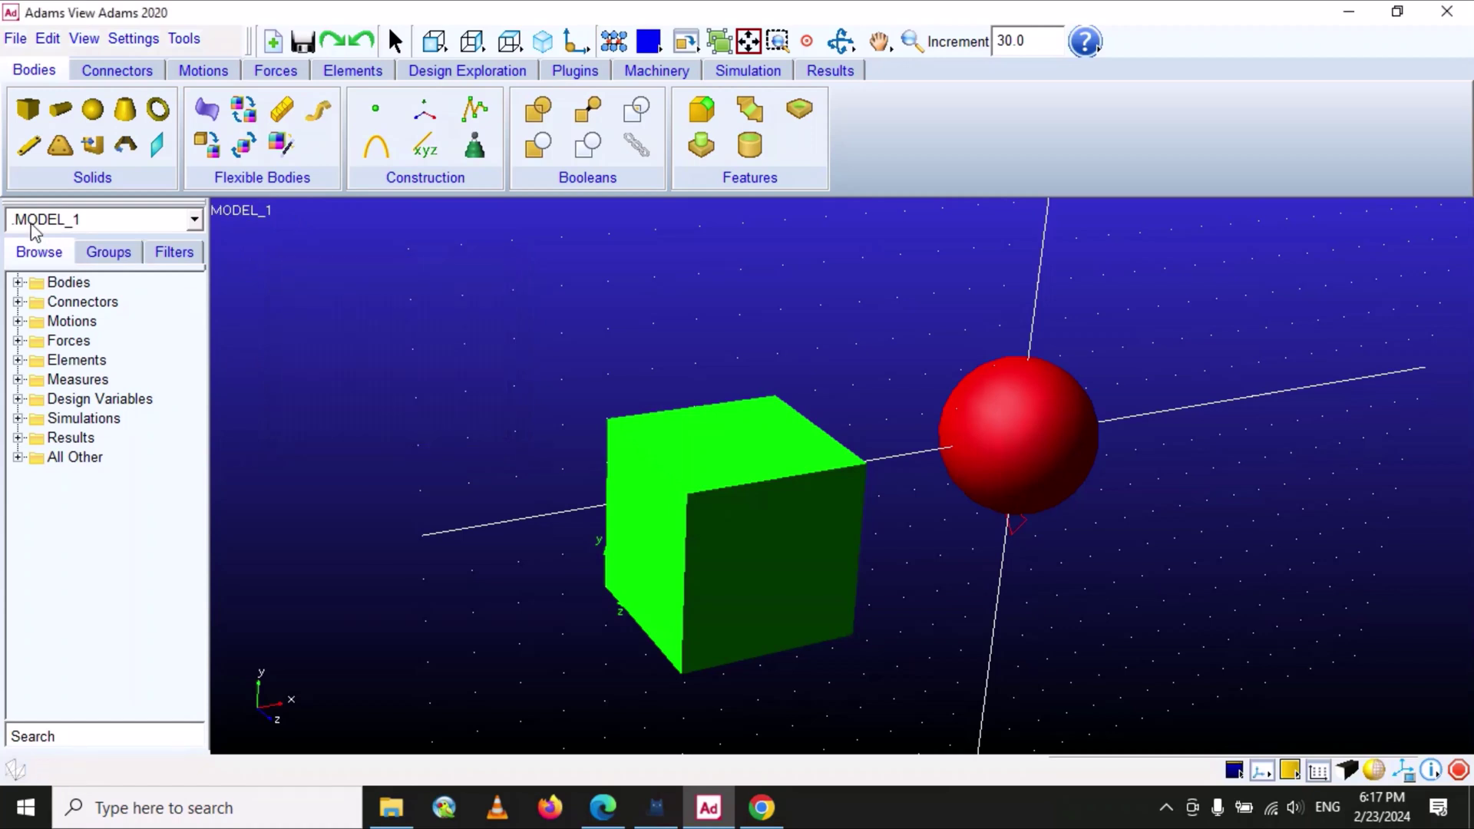
Step: Open the Command Window, examine the log of executed commands, and close it
left_click(87, 44)
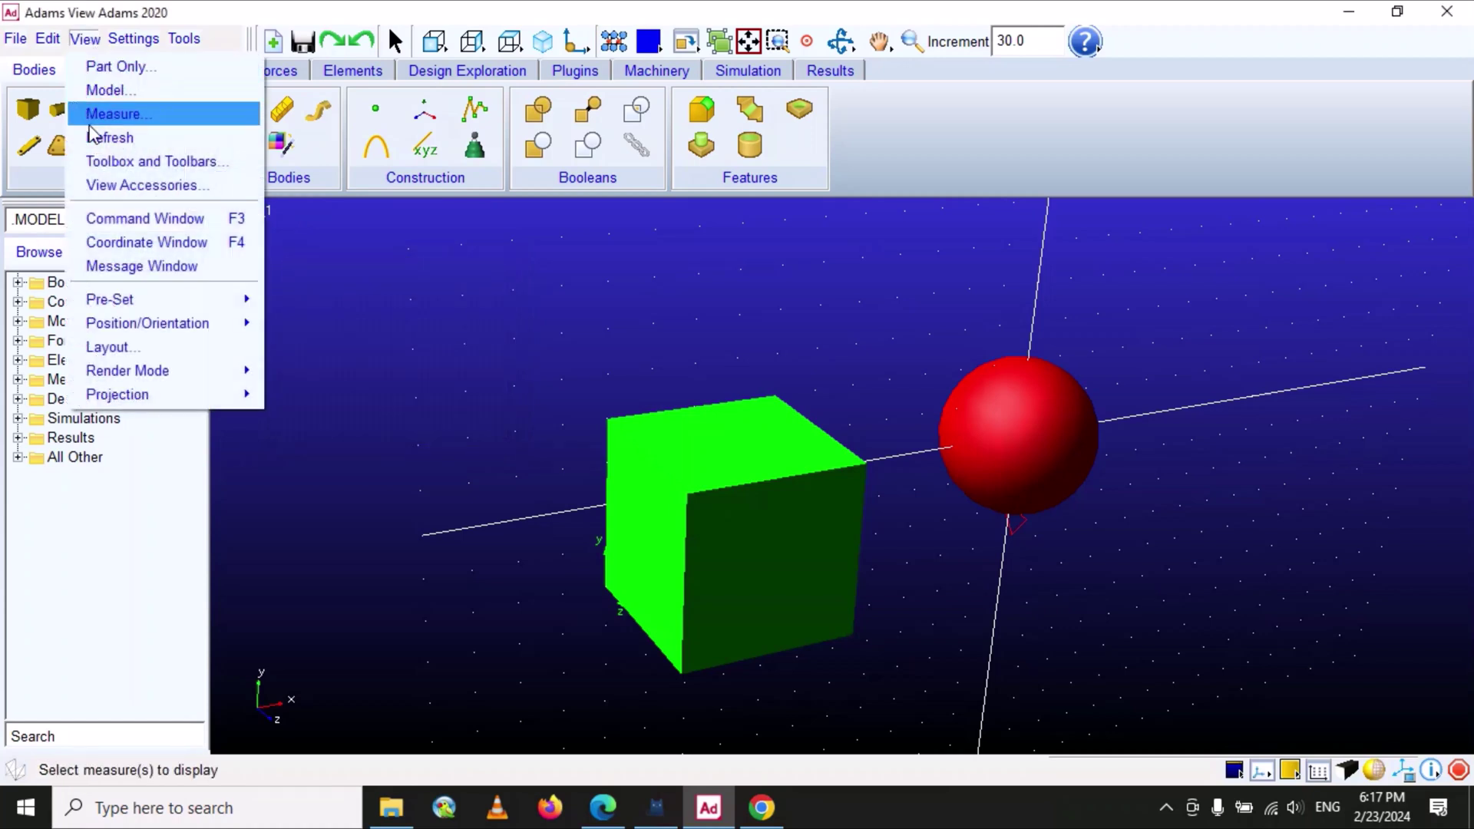
left_click(113, 220)
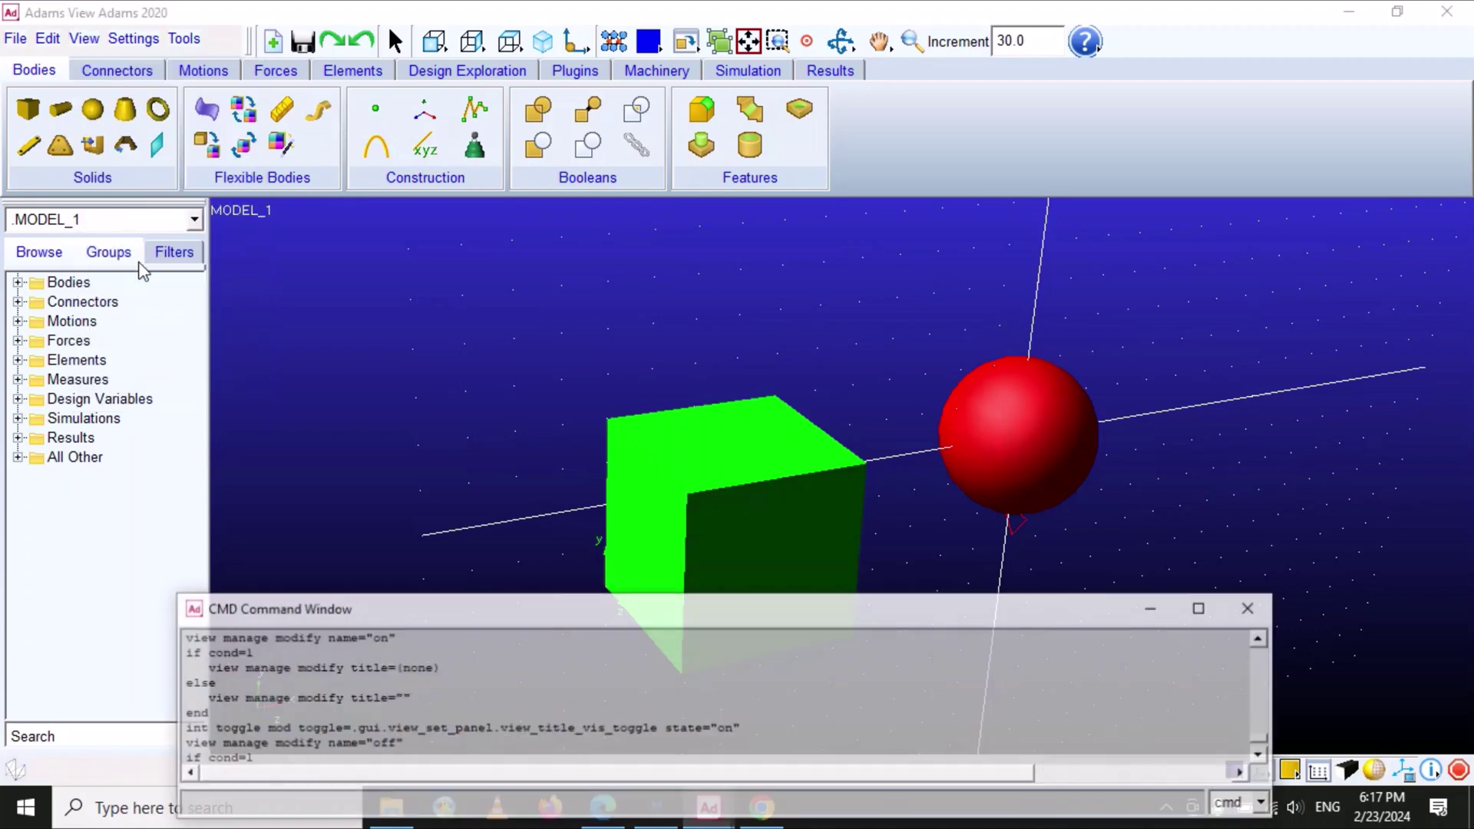
left_click_drag(734, 612, 665, 327)
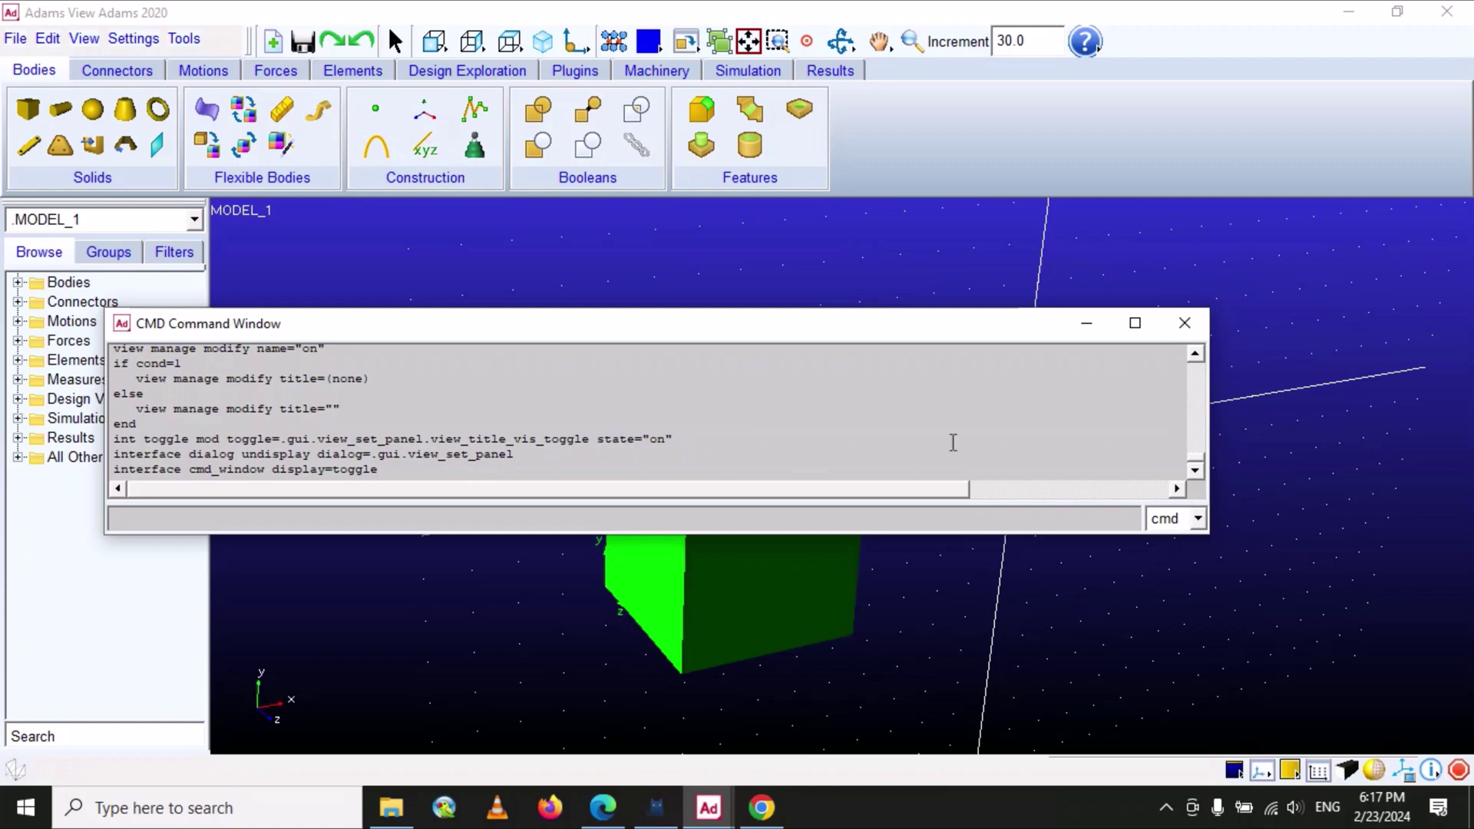
scroll(353, 417, "up", 10)
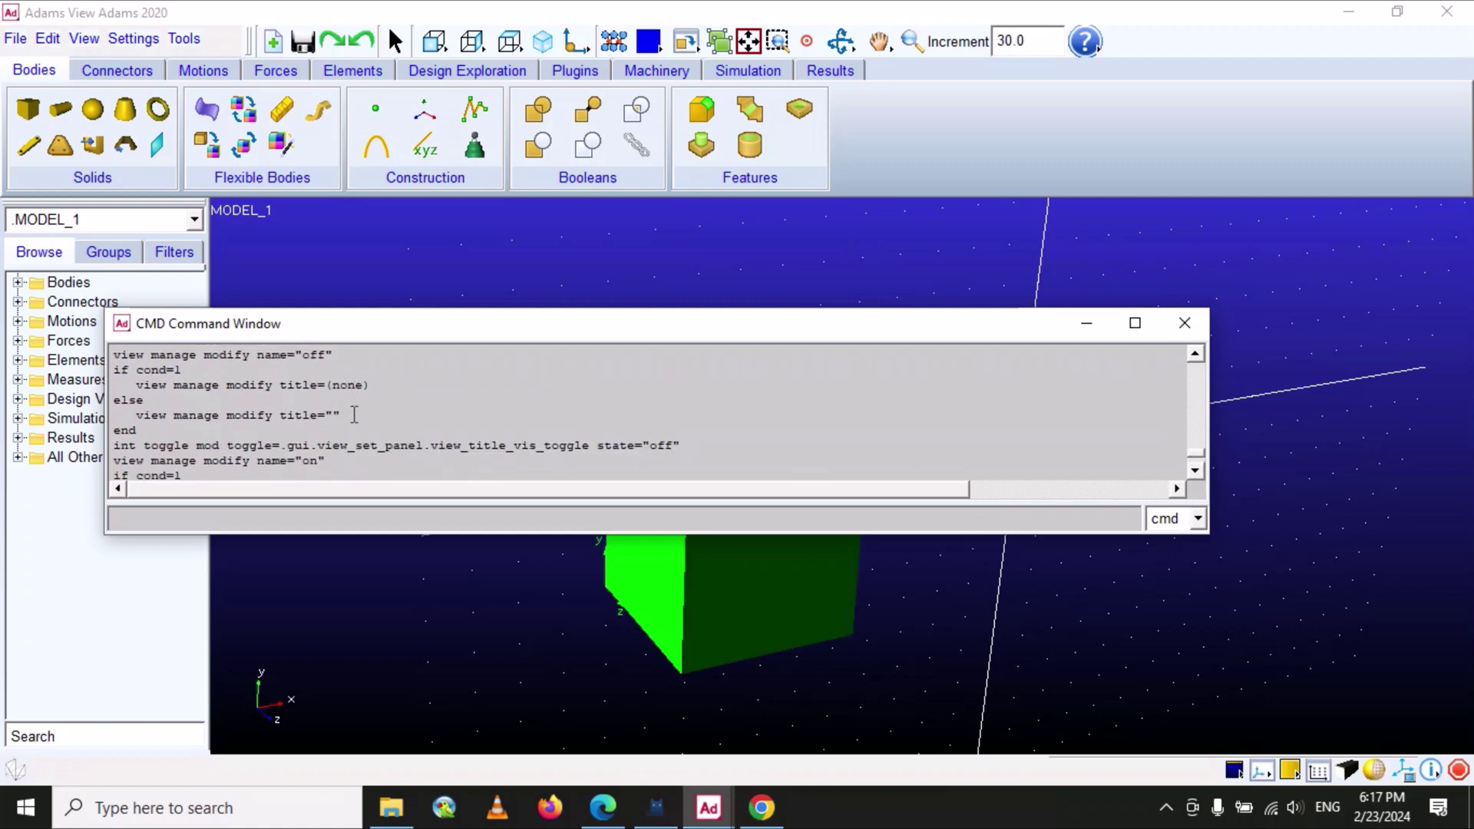
scroll(353, 416, "up", 10)
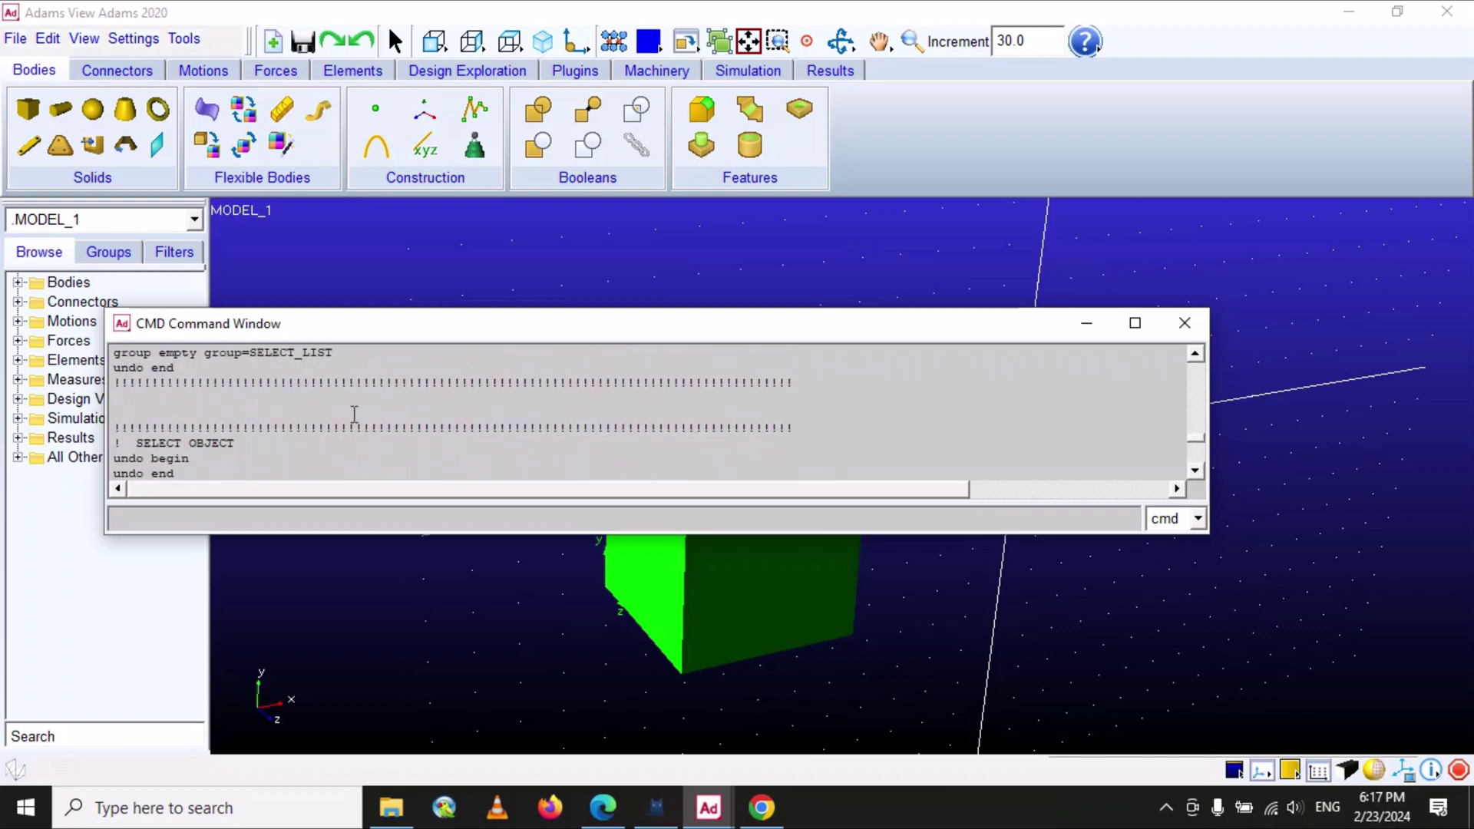
left_click_drag(563, 324, 726, 387)
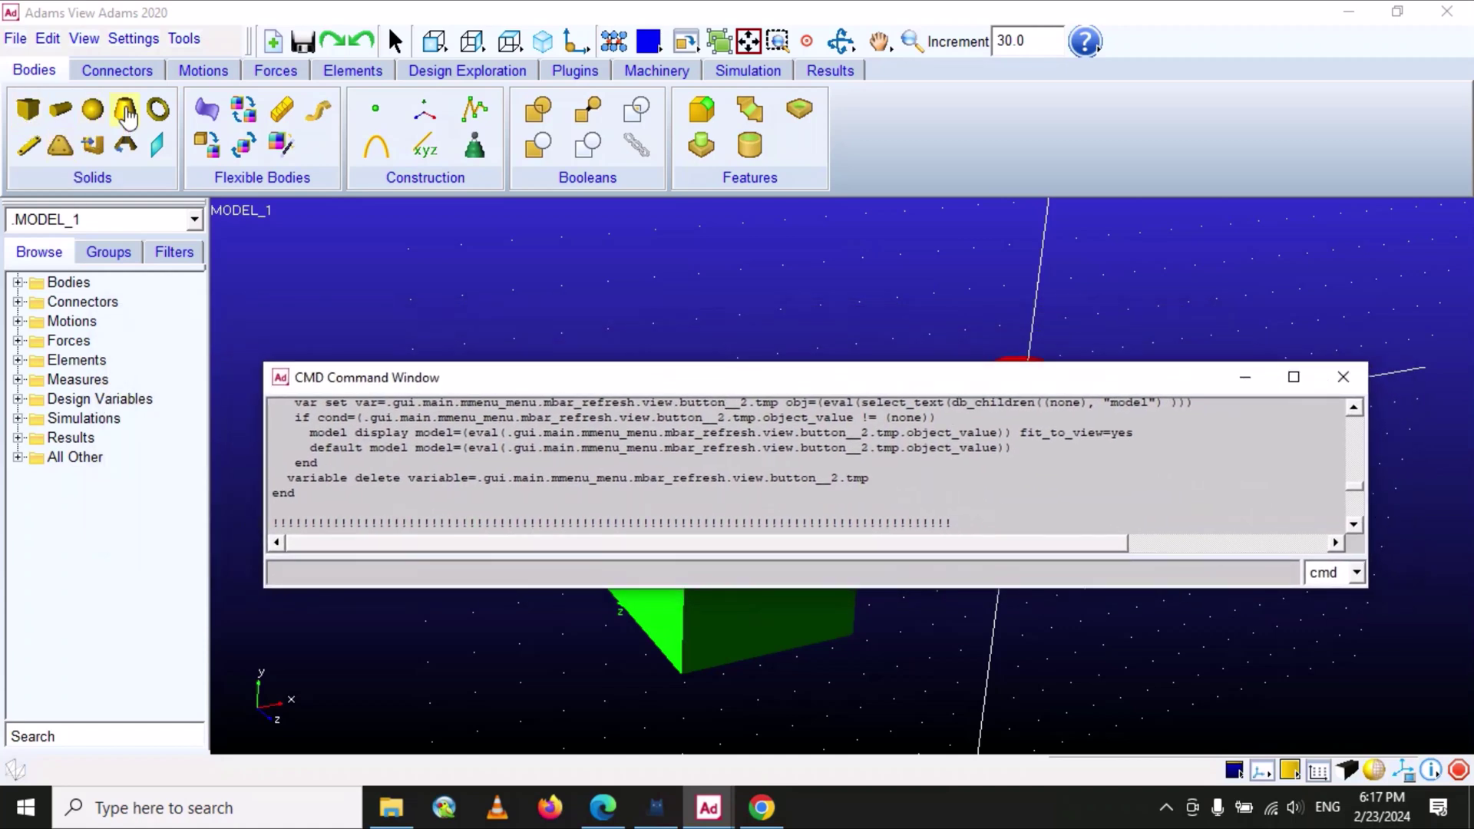
scroll(713, 512, "down", 15)
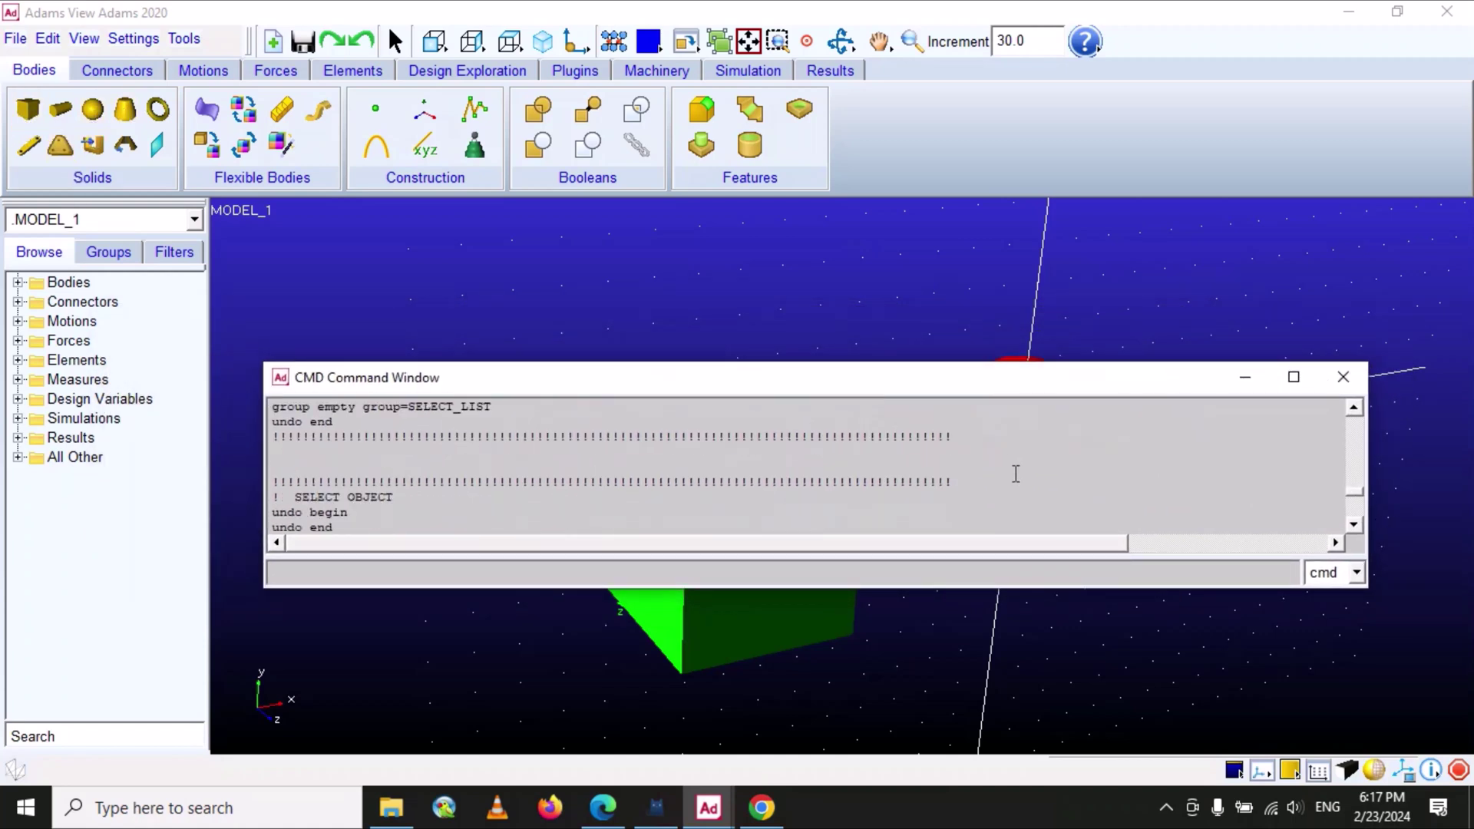
scroll(1029, 467, "down", 5)
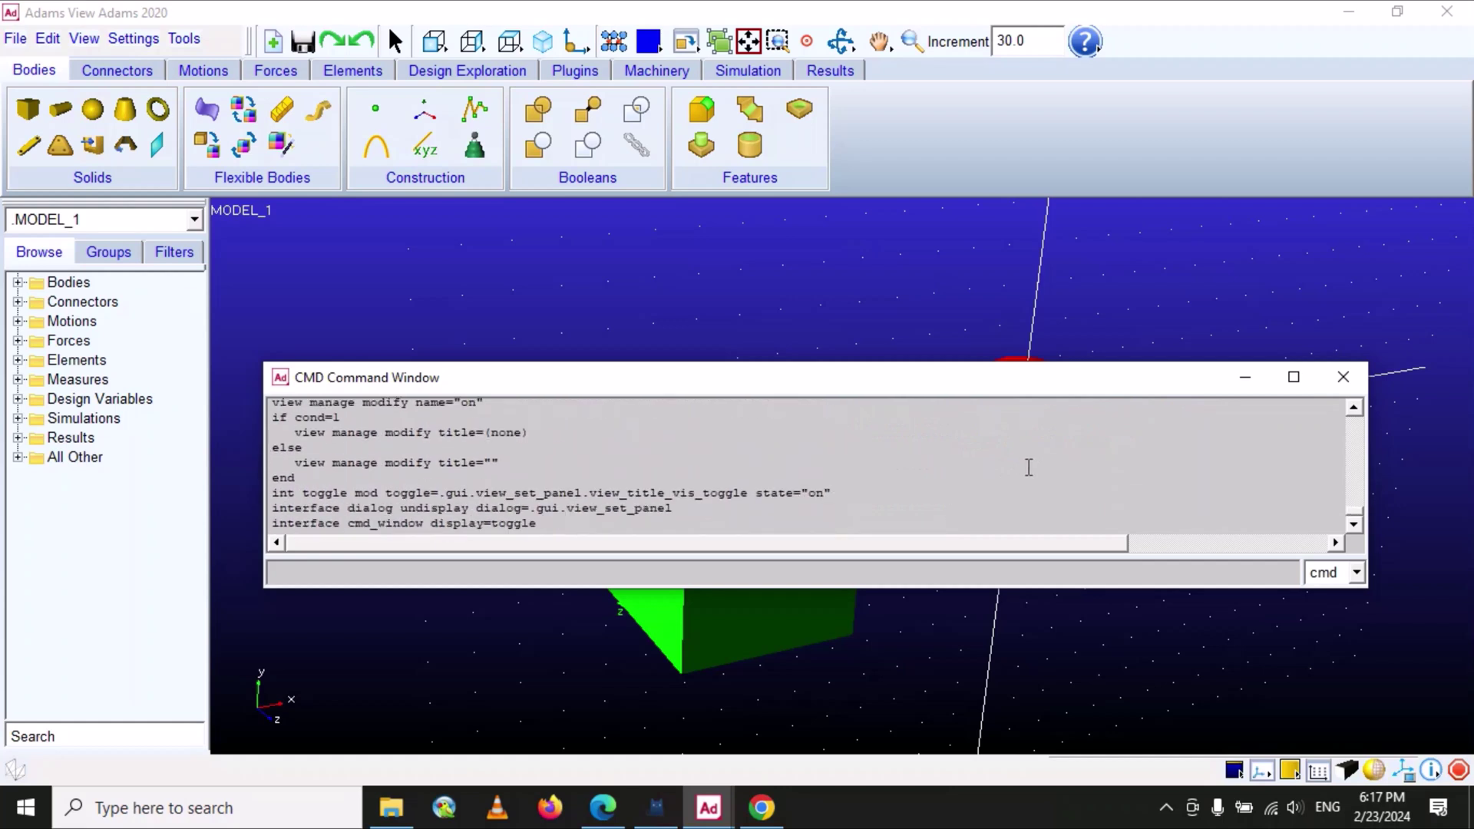
scroll(511, 470, "up", 3)
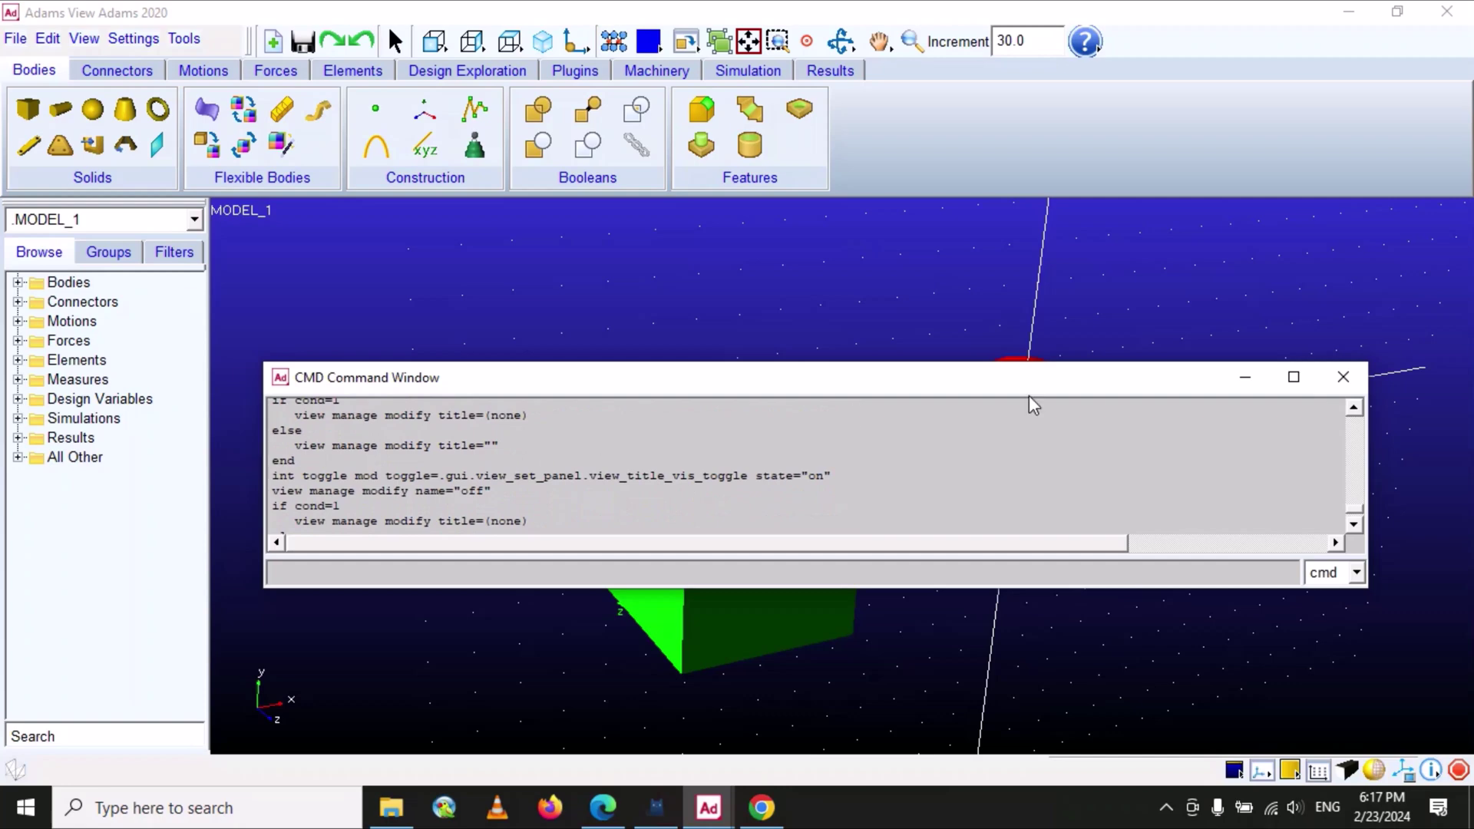
left_click(1343, 377)
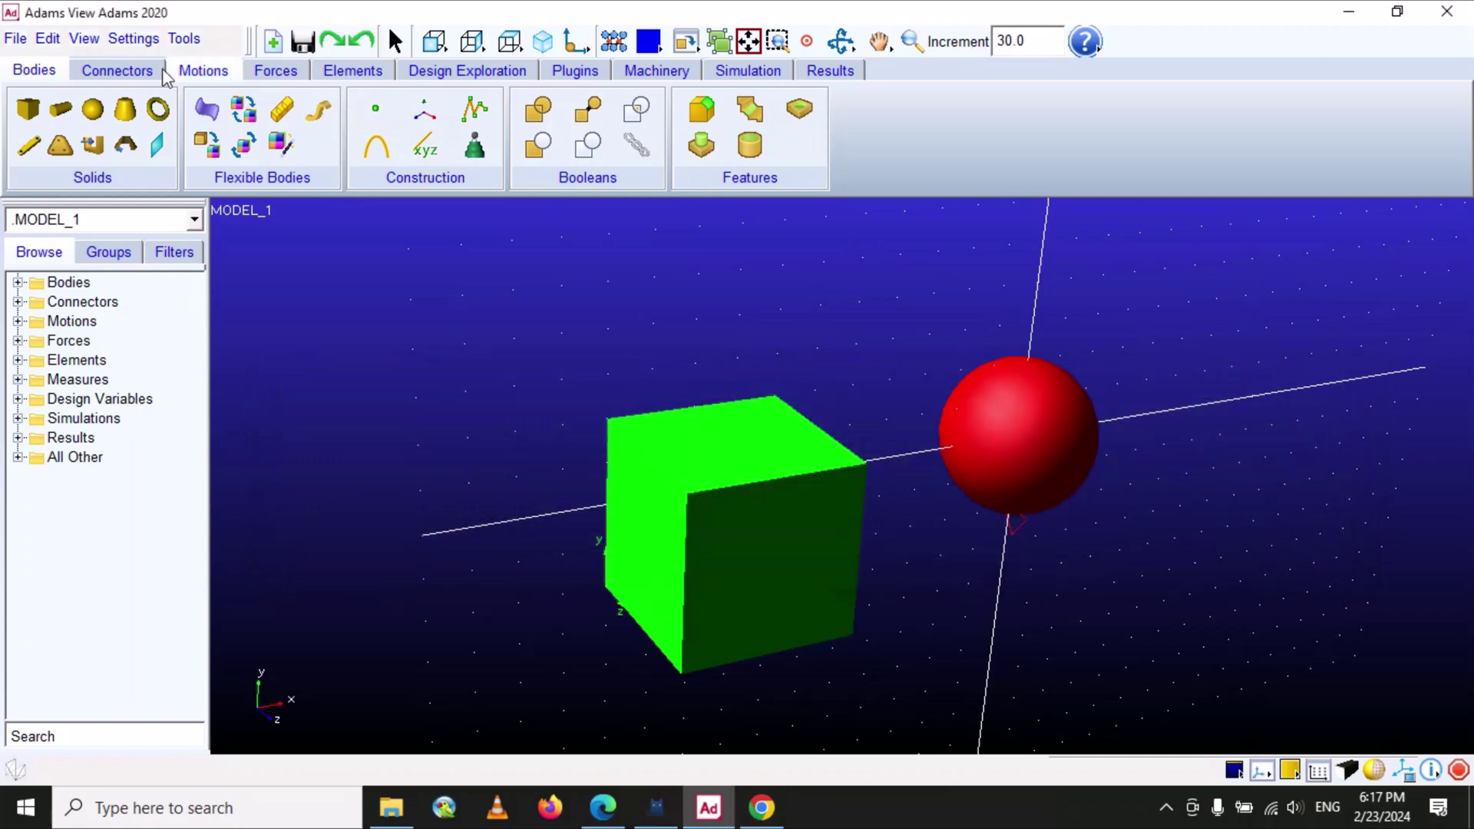
Step: Open the Coordinate Window, move it clear of the bodies, read the coordinates at the green cube's corner, and close it
left_click(84, 38)
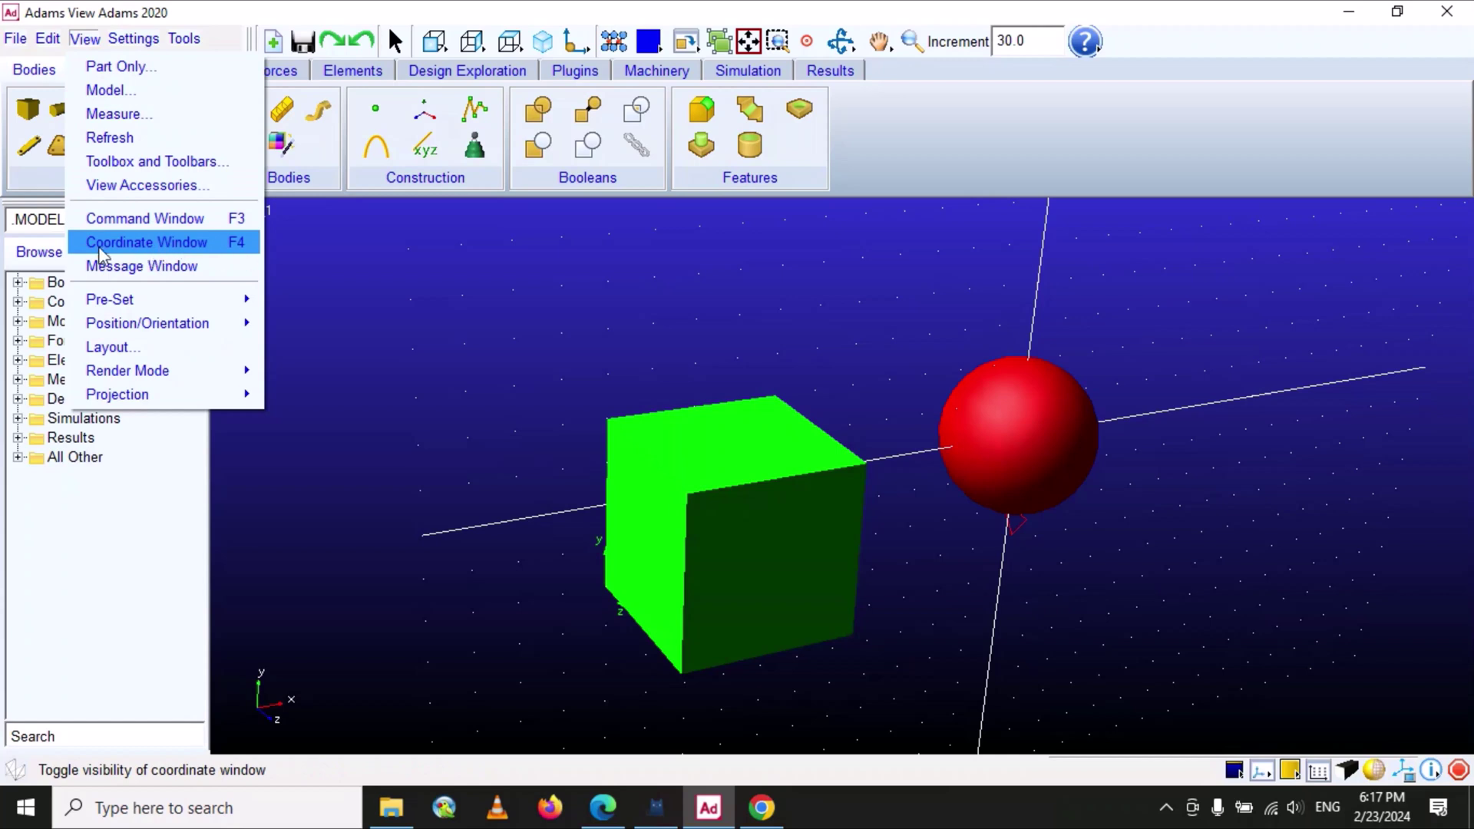
left_click(158, 242)
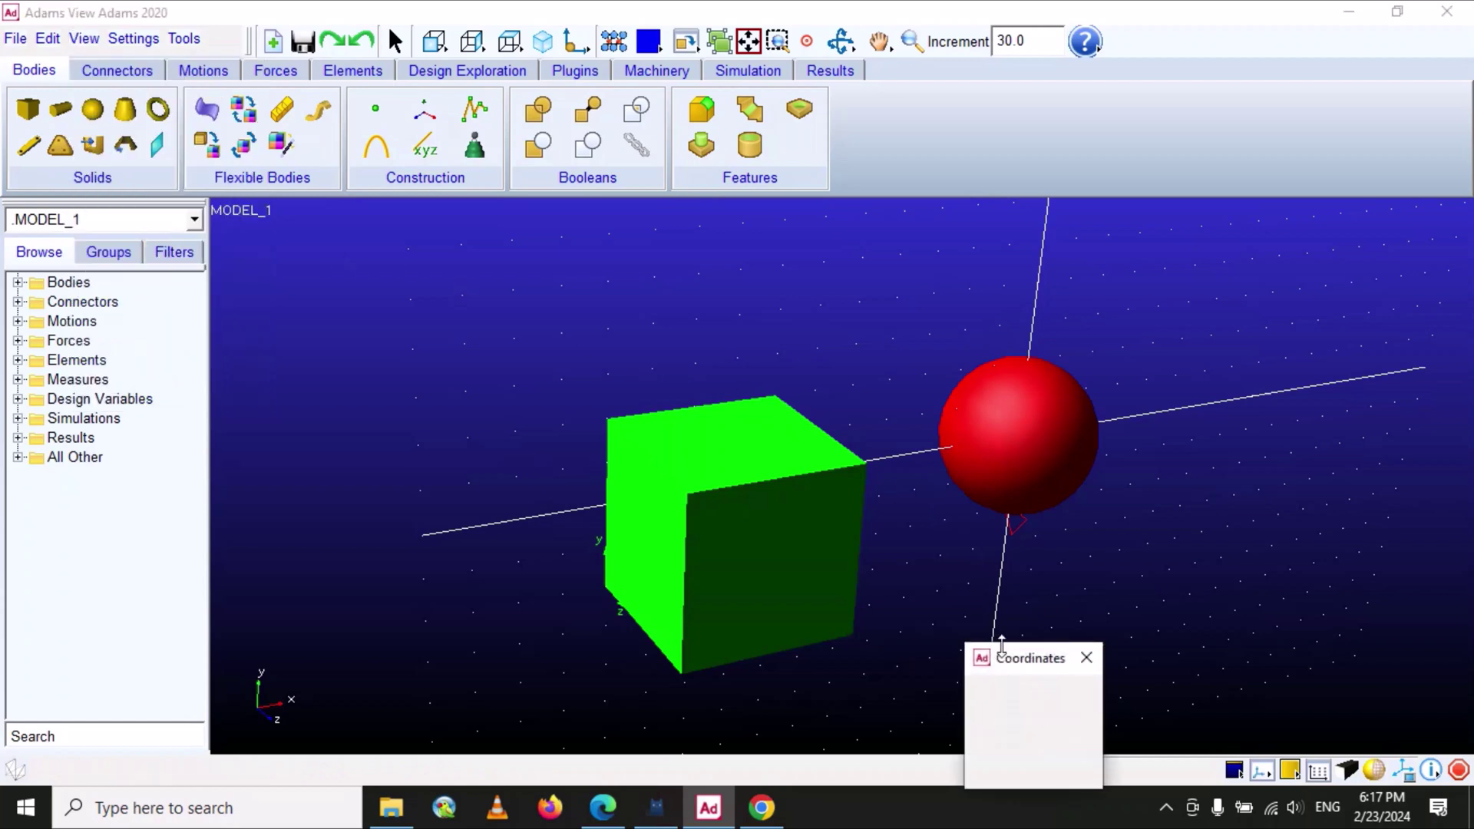
left_click_drag(1031, 667, 326, 242)
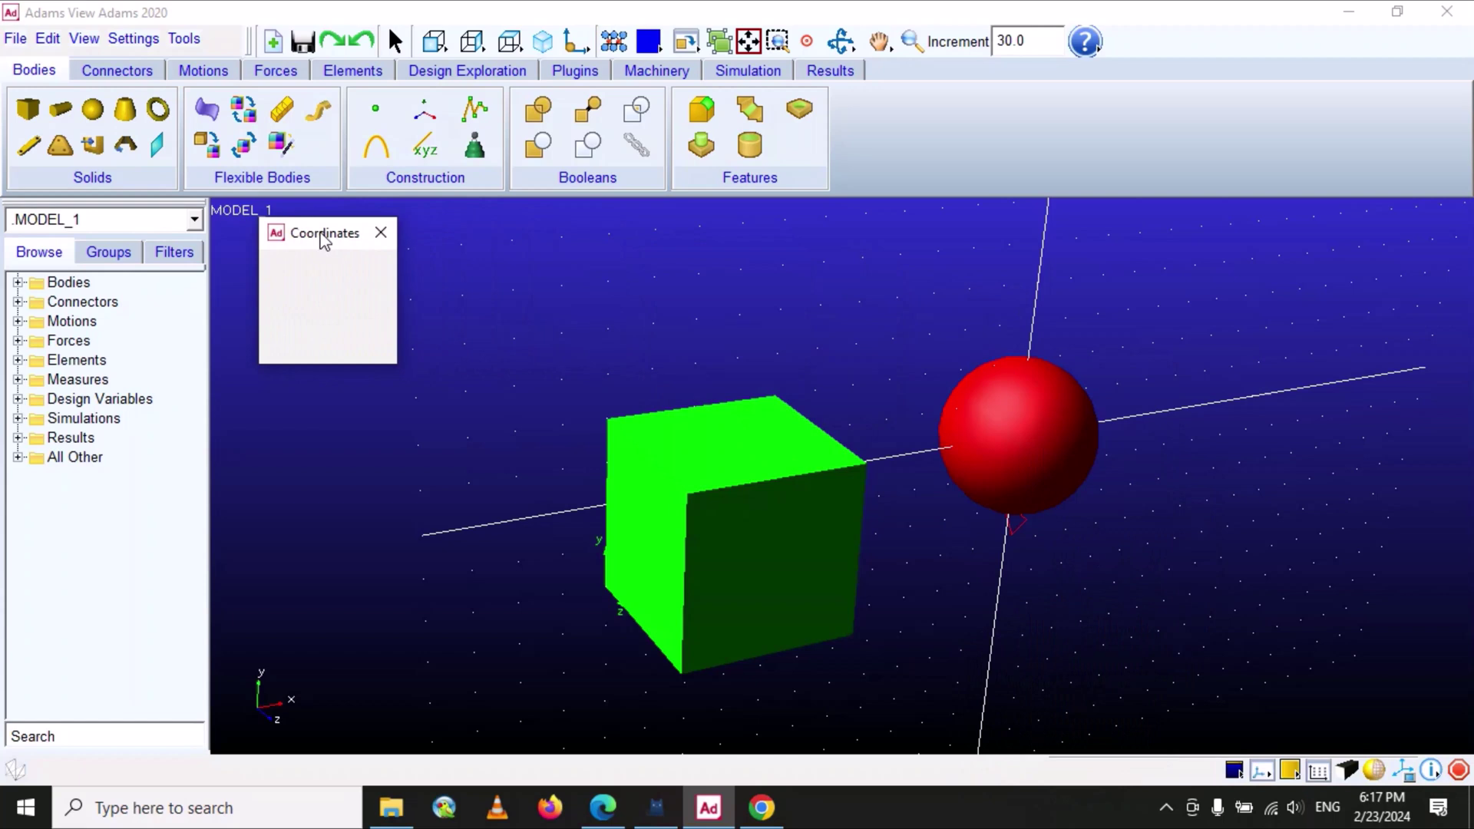
mouse_move(689, 503)
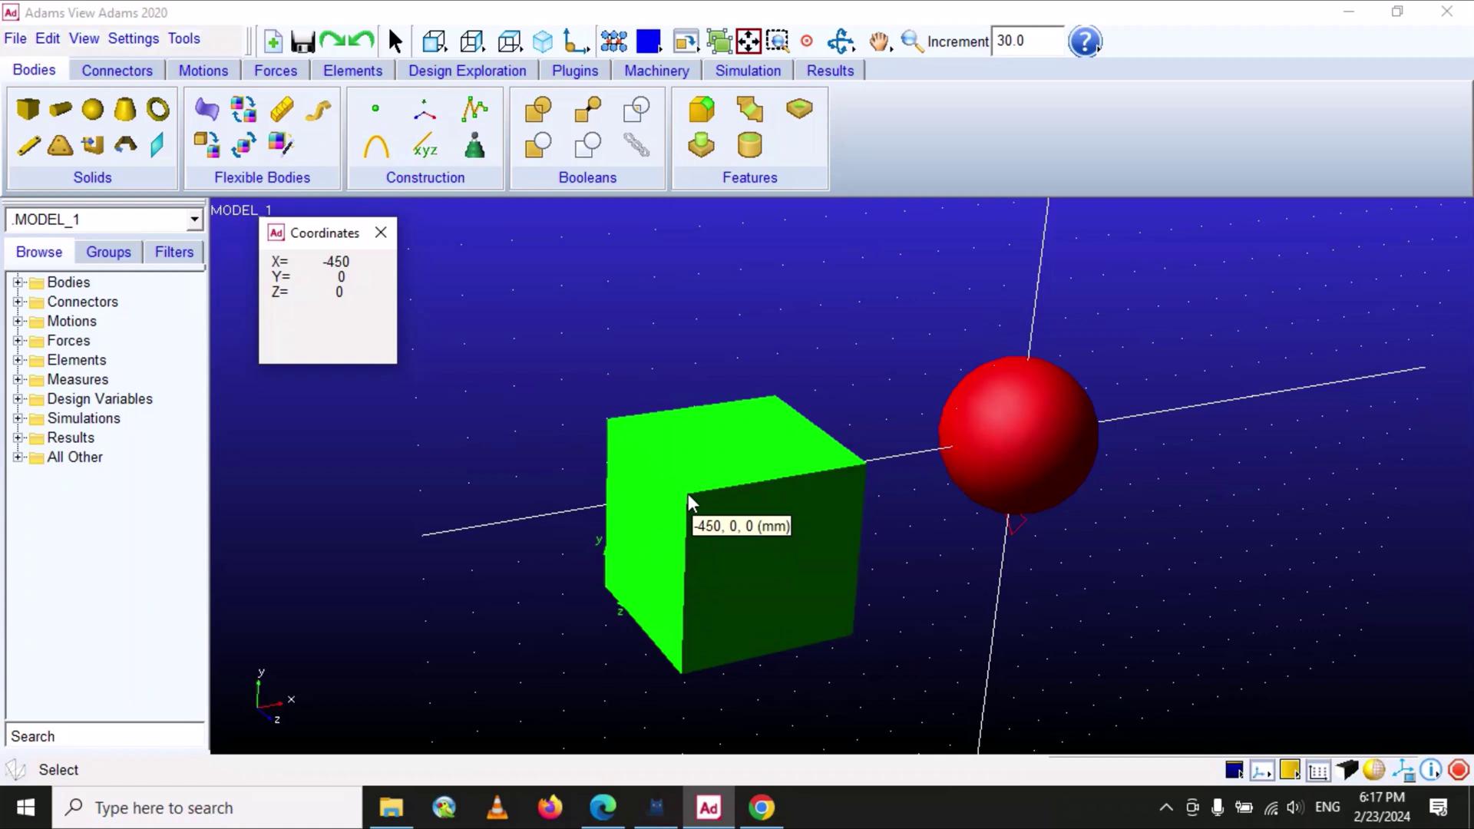
left_click(381, 232)
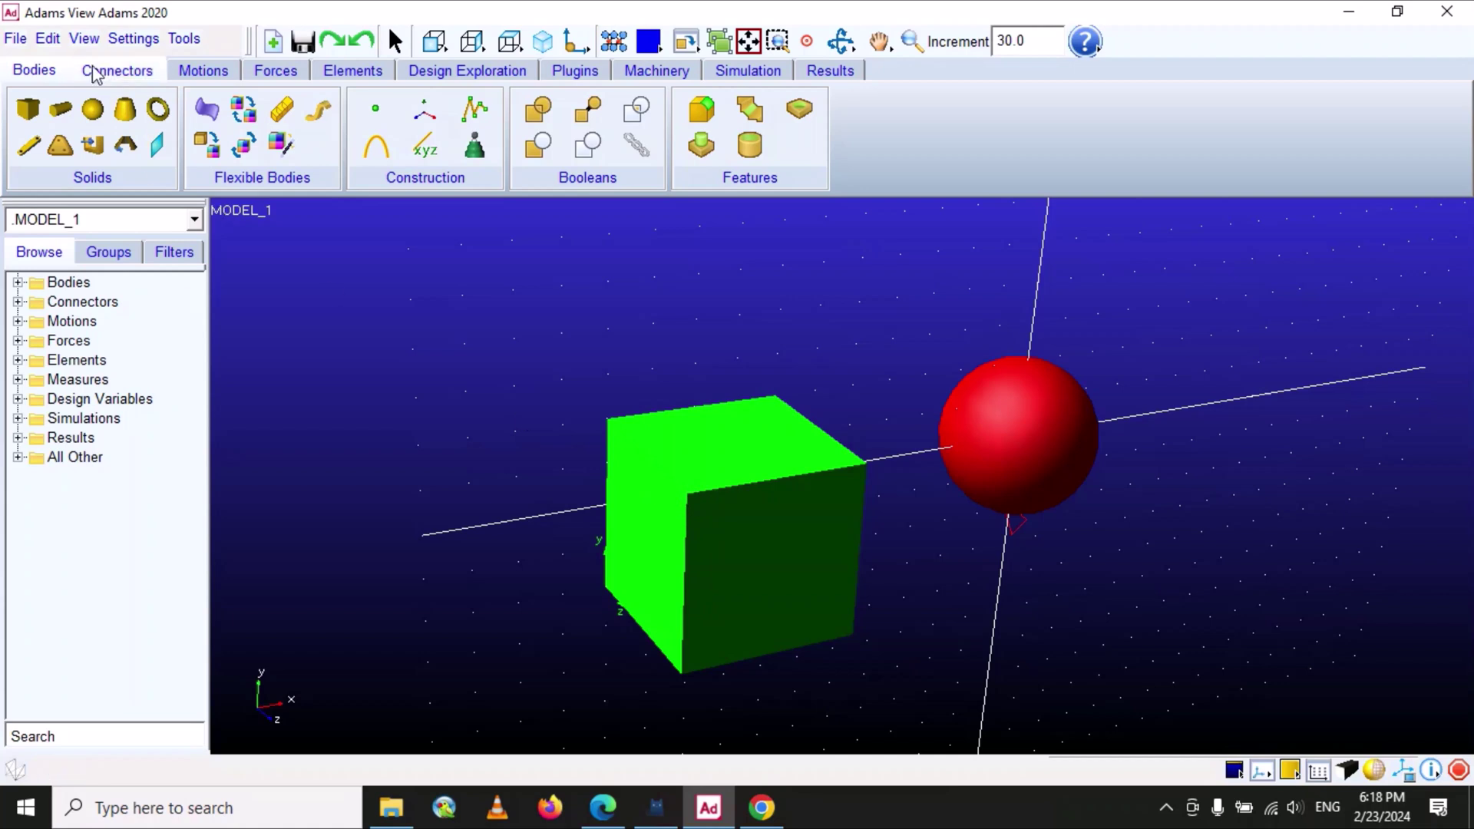
Step: Reopen the Coordinate Window, read the coordinates of points on the working grid, and close it
left_click(85, 39)
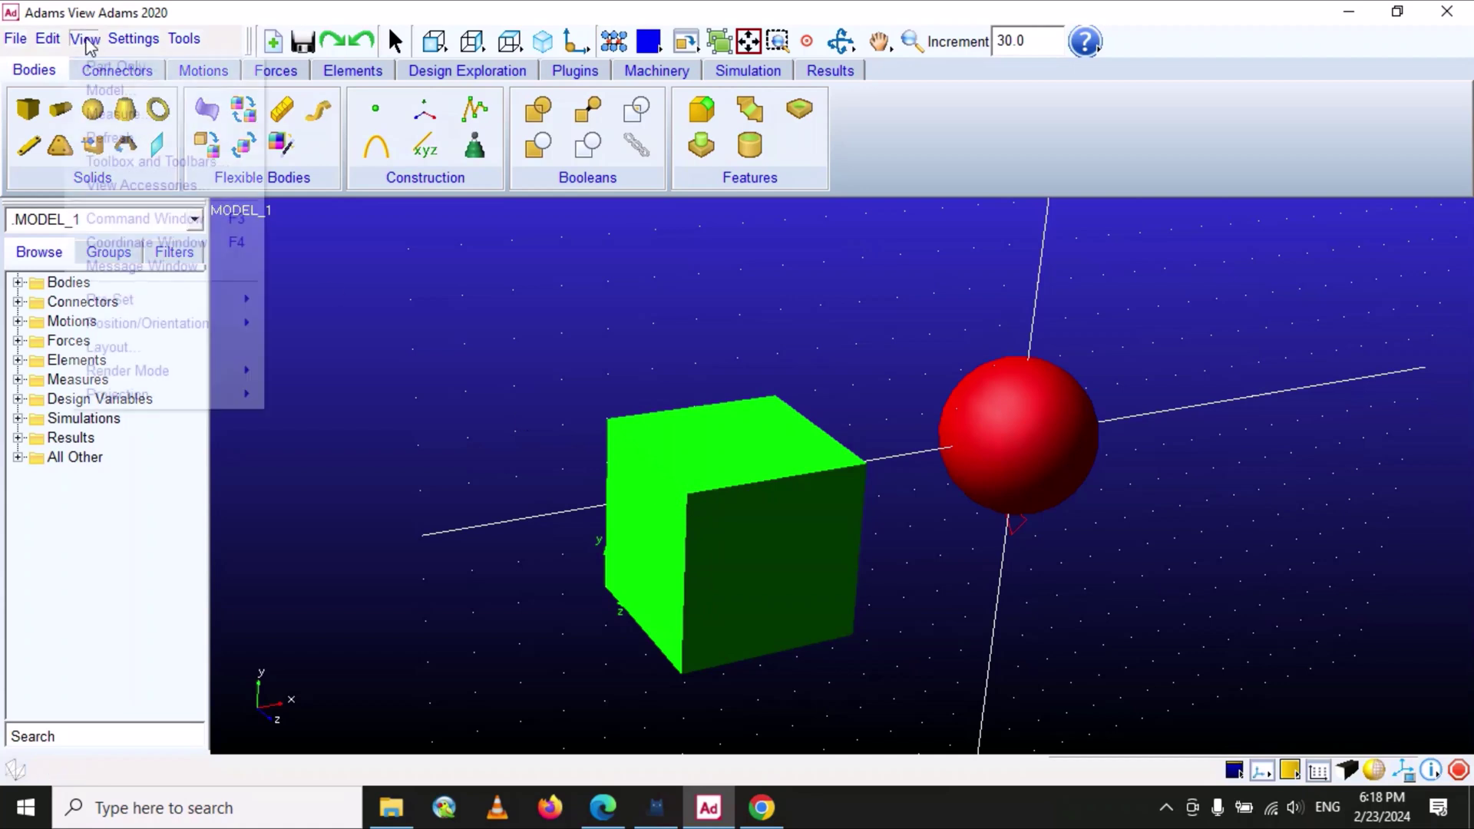
left_click(115, 241)
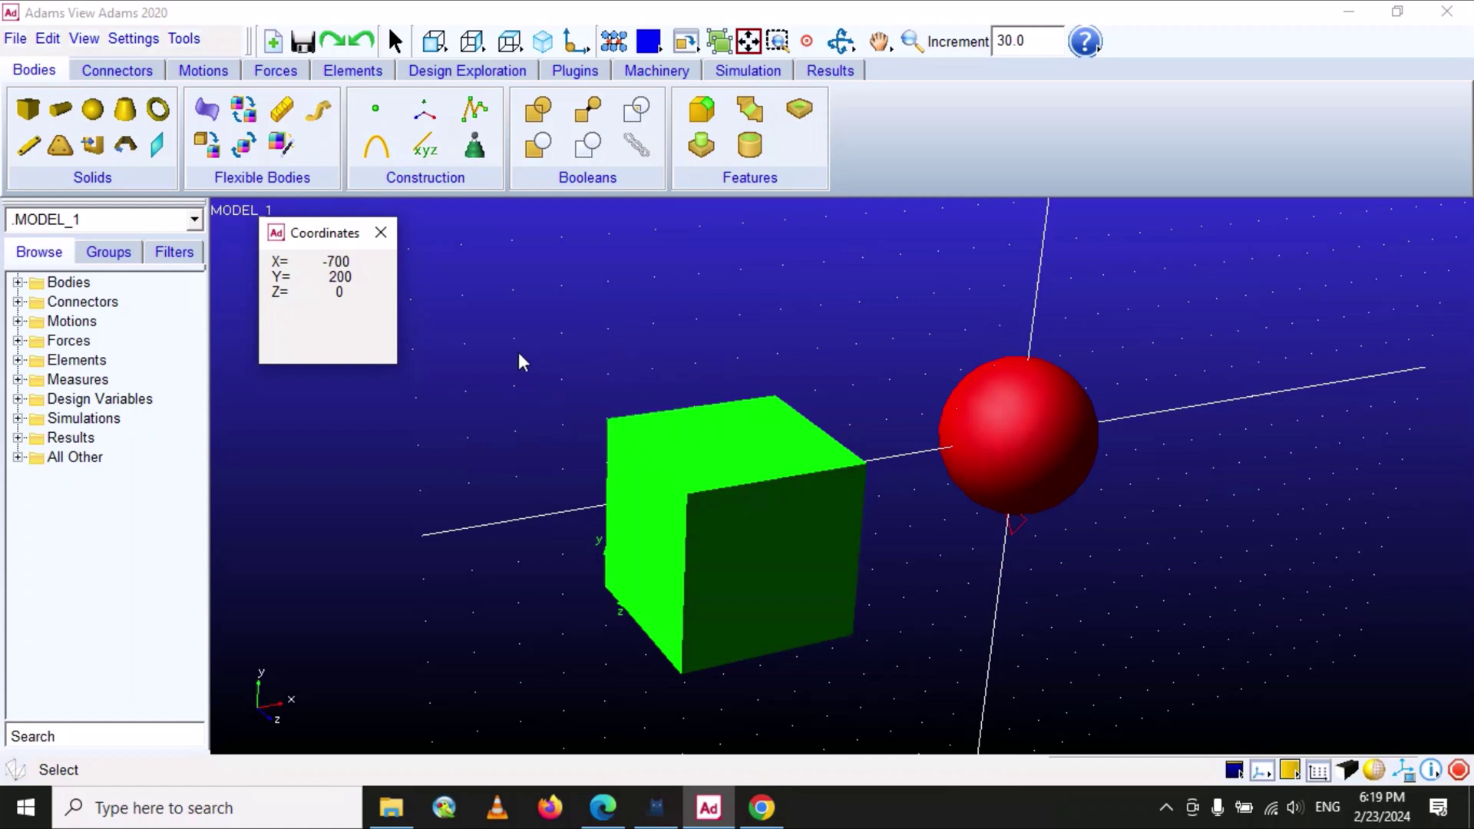
left_click(381, 234)
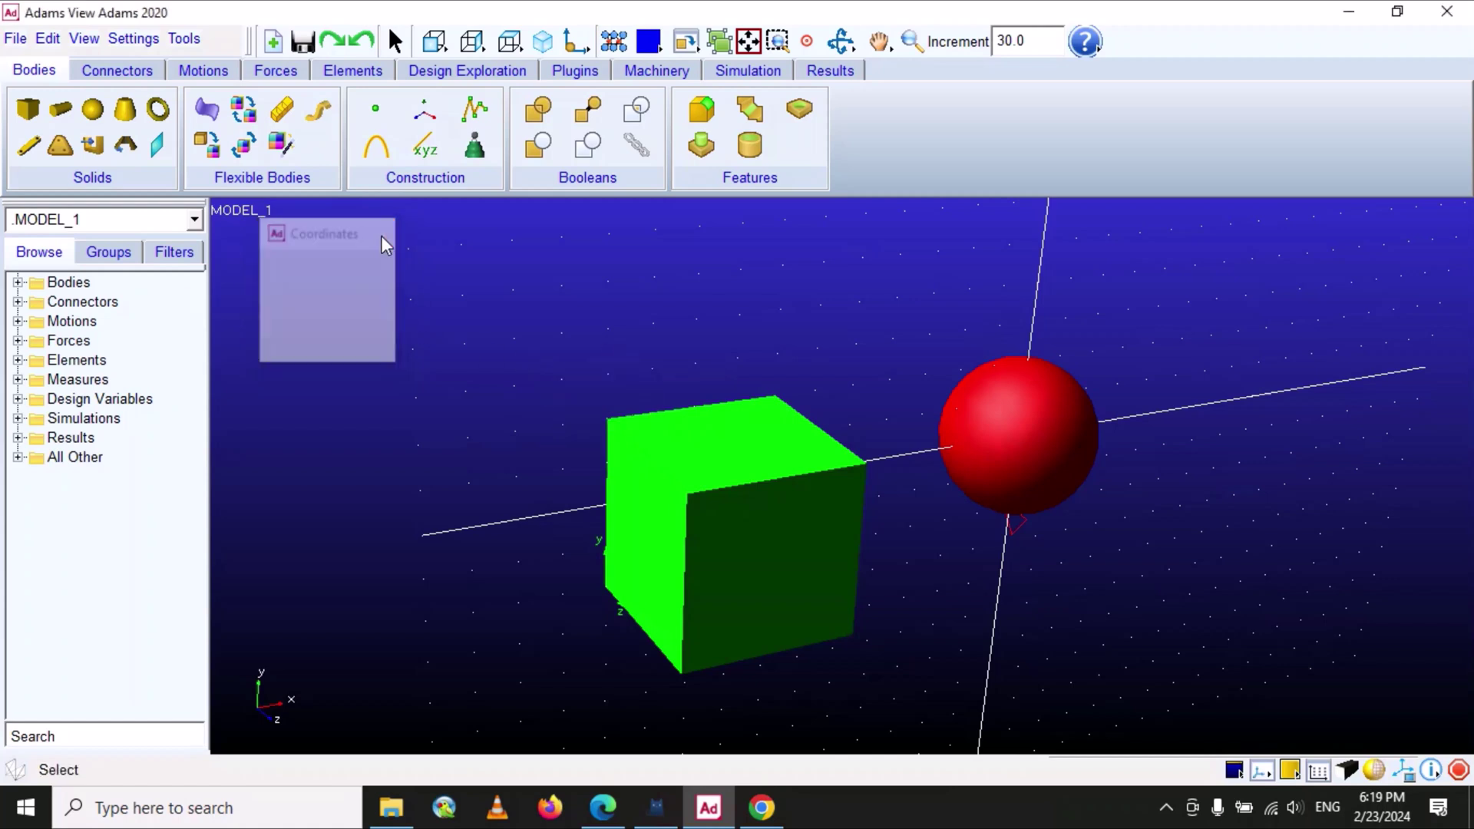
Step: Open the Message Window, check it for messages, and close it
left_click(83, 39)
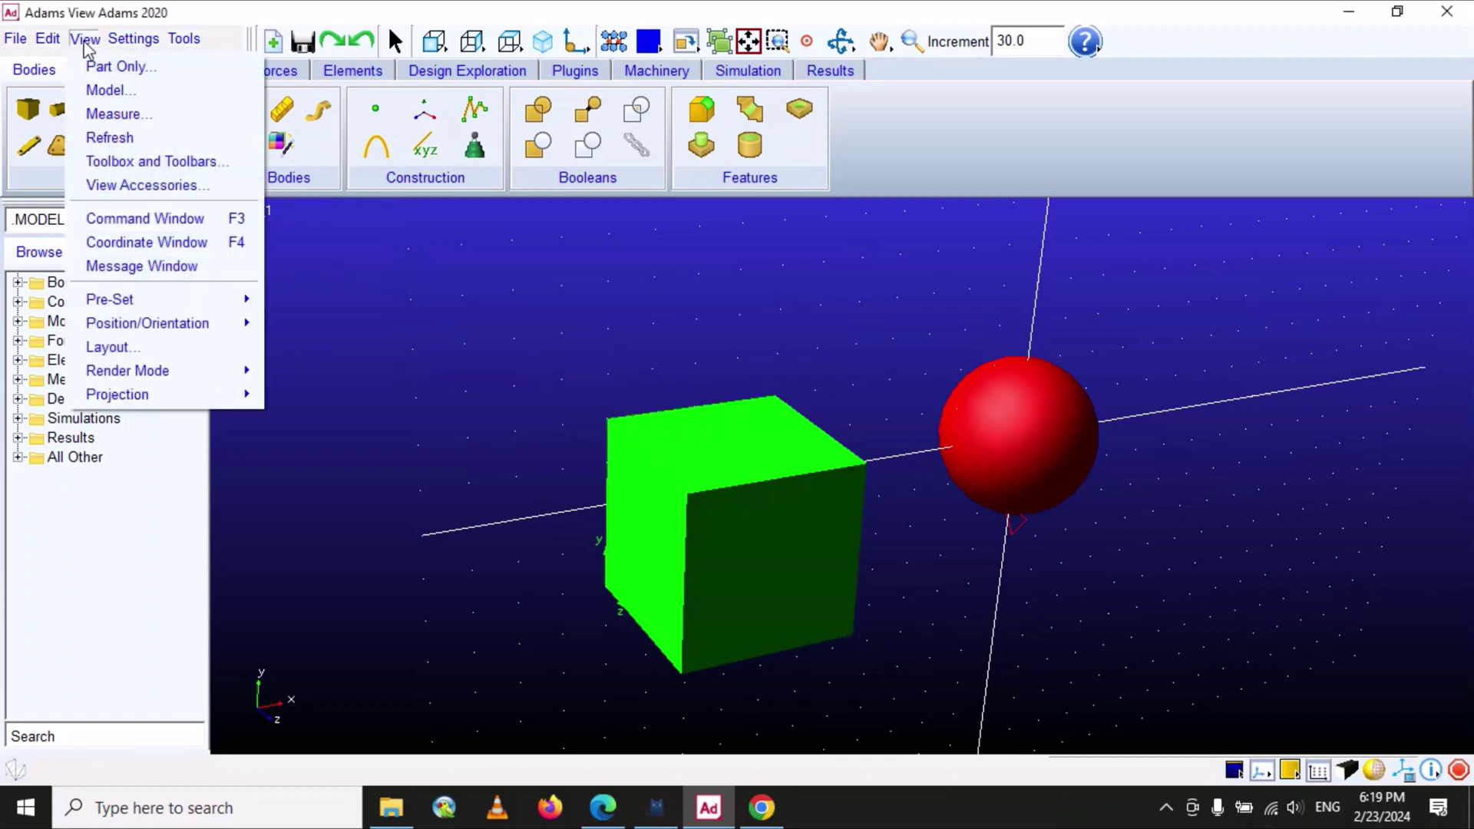
left_click(125, 268)
left_click_drag(577, 573, 599, 466)
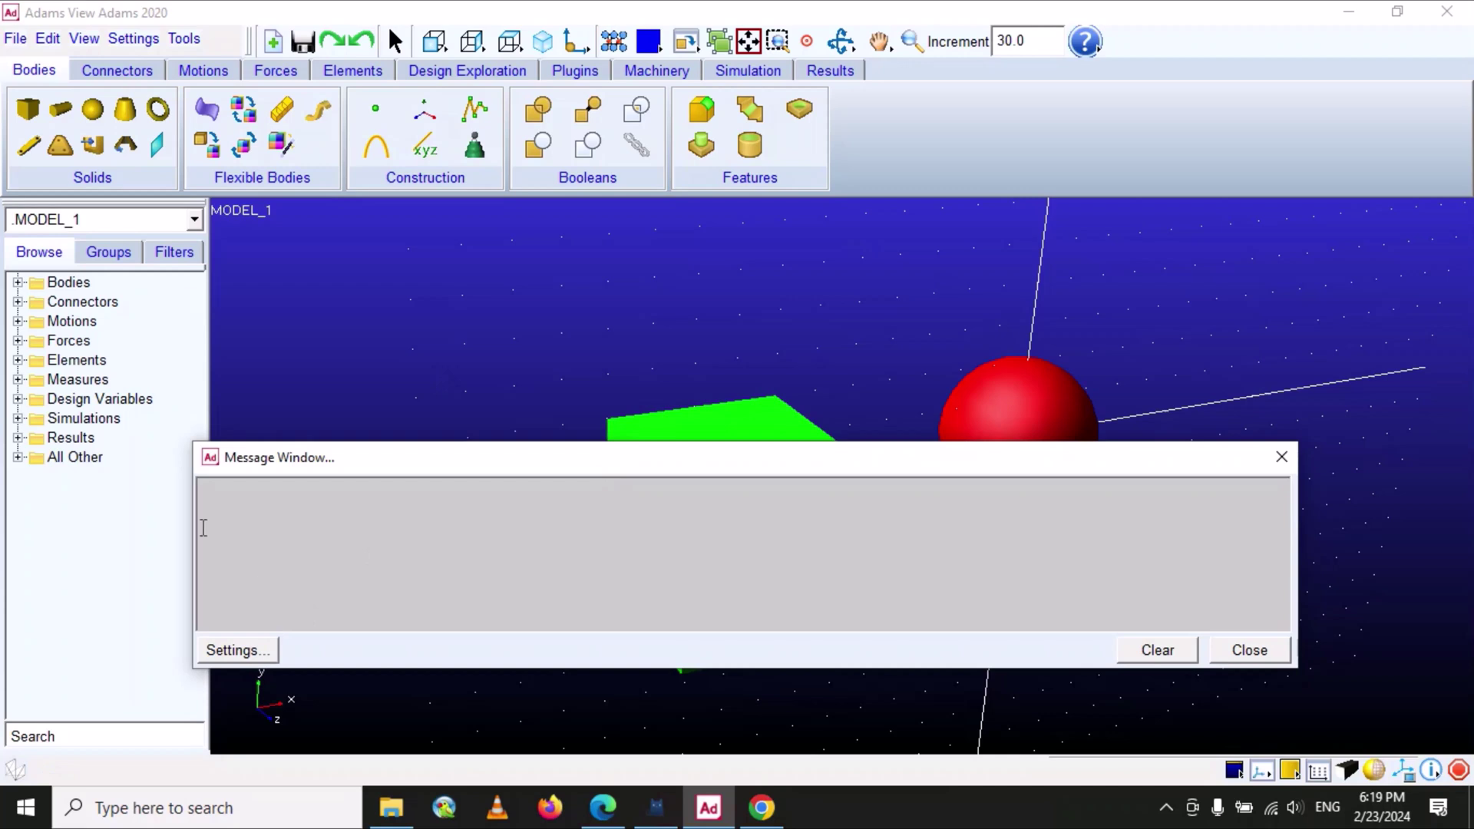
left_click(1281, 457)
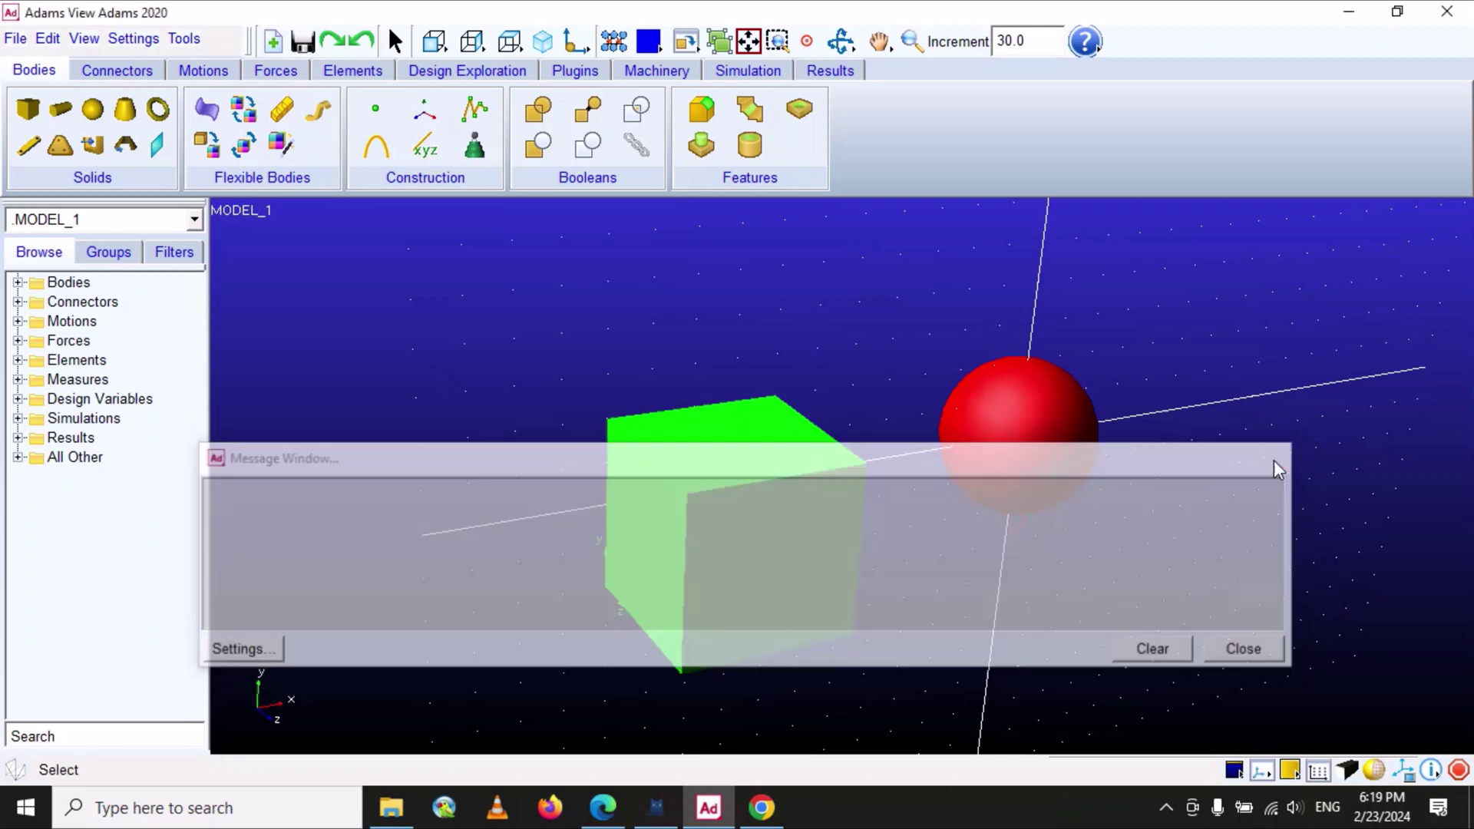
Step: Set the model view to the Front preset and switch it to the Iso preset
left_click(91, 39)
mouse_move(106, 301)
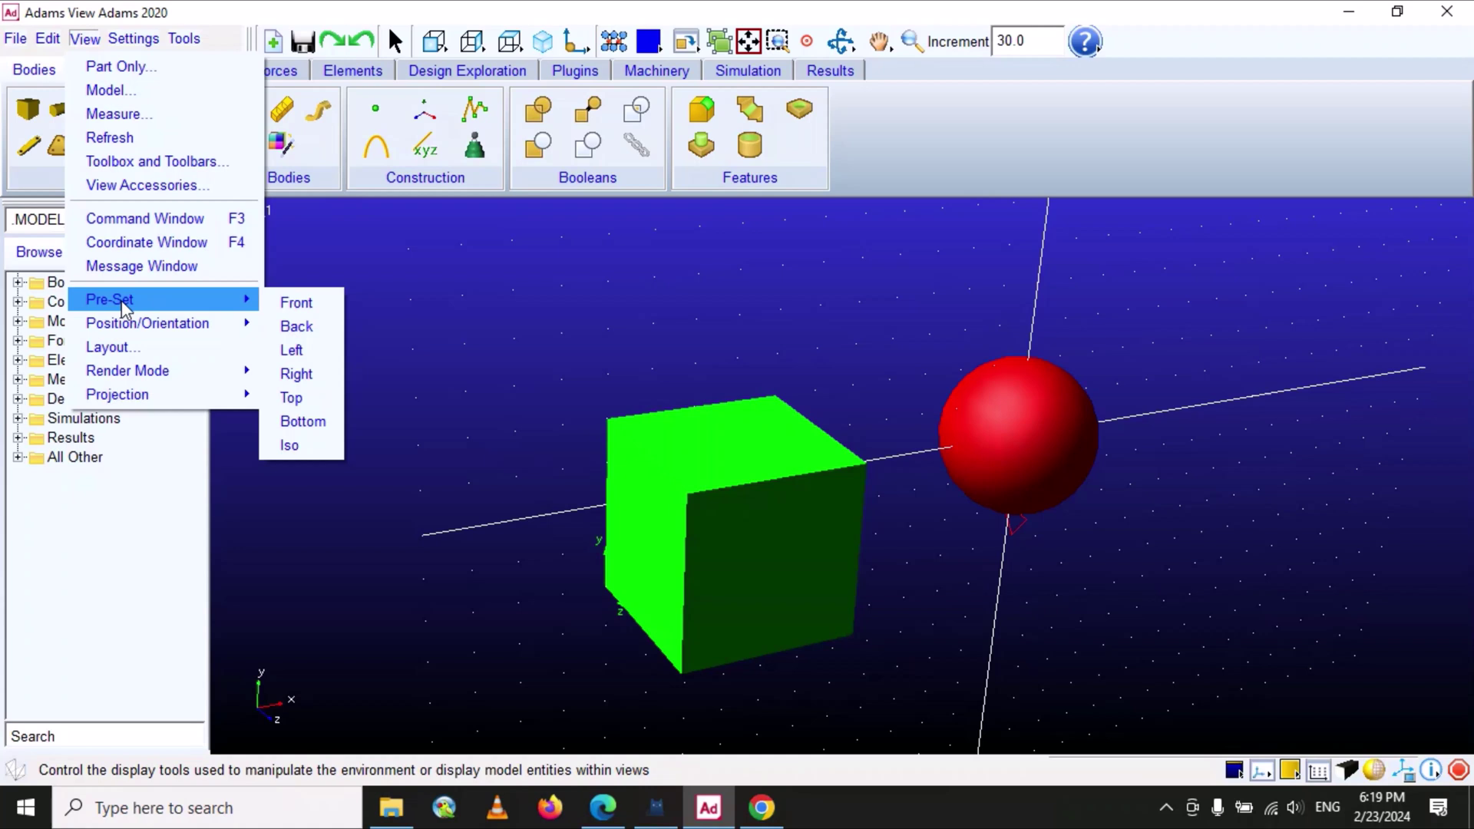
left_click(296, 302)
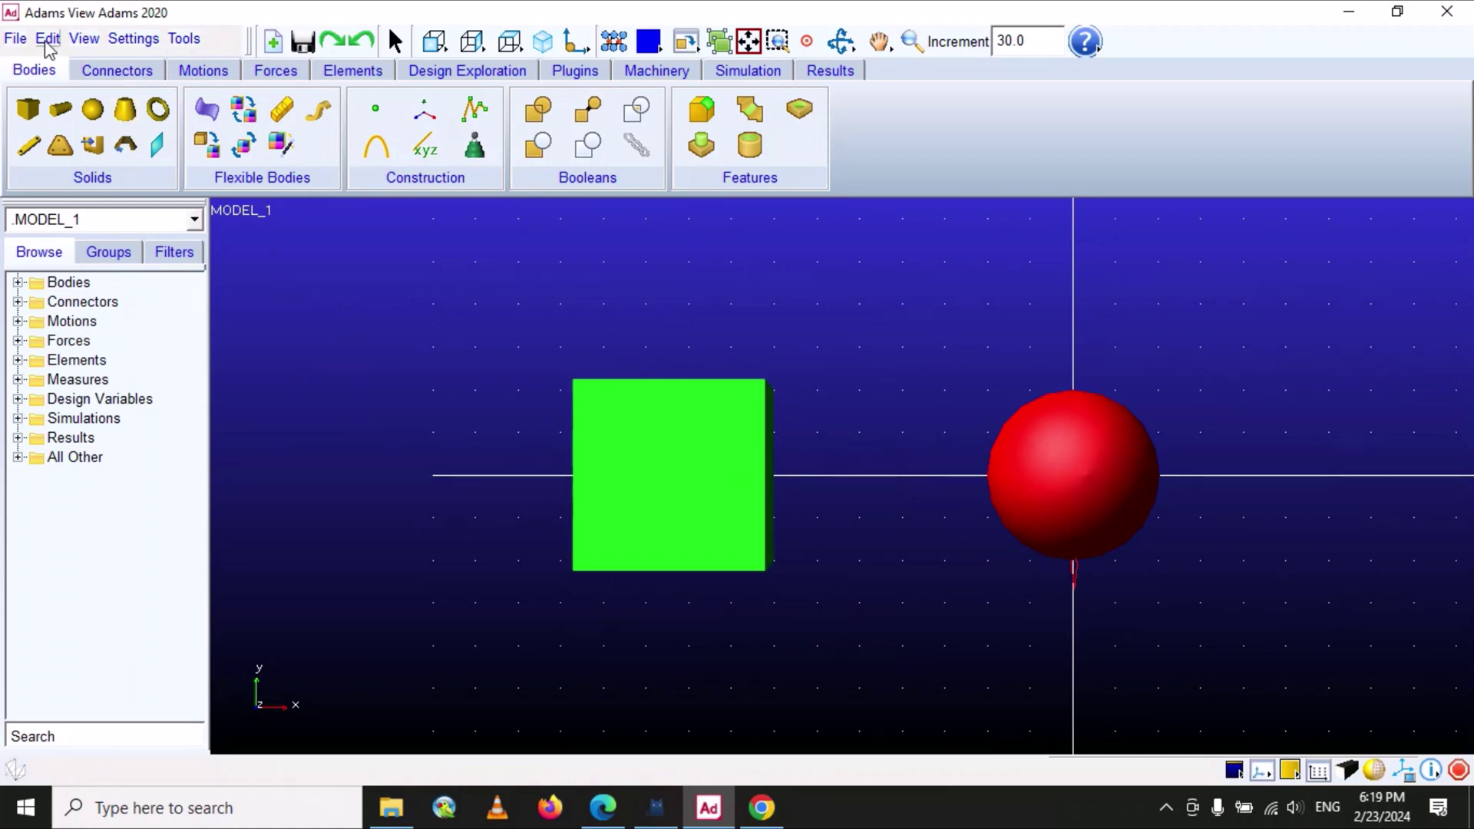
left_click(83, 41)
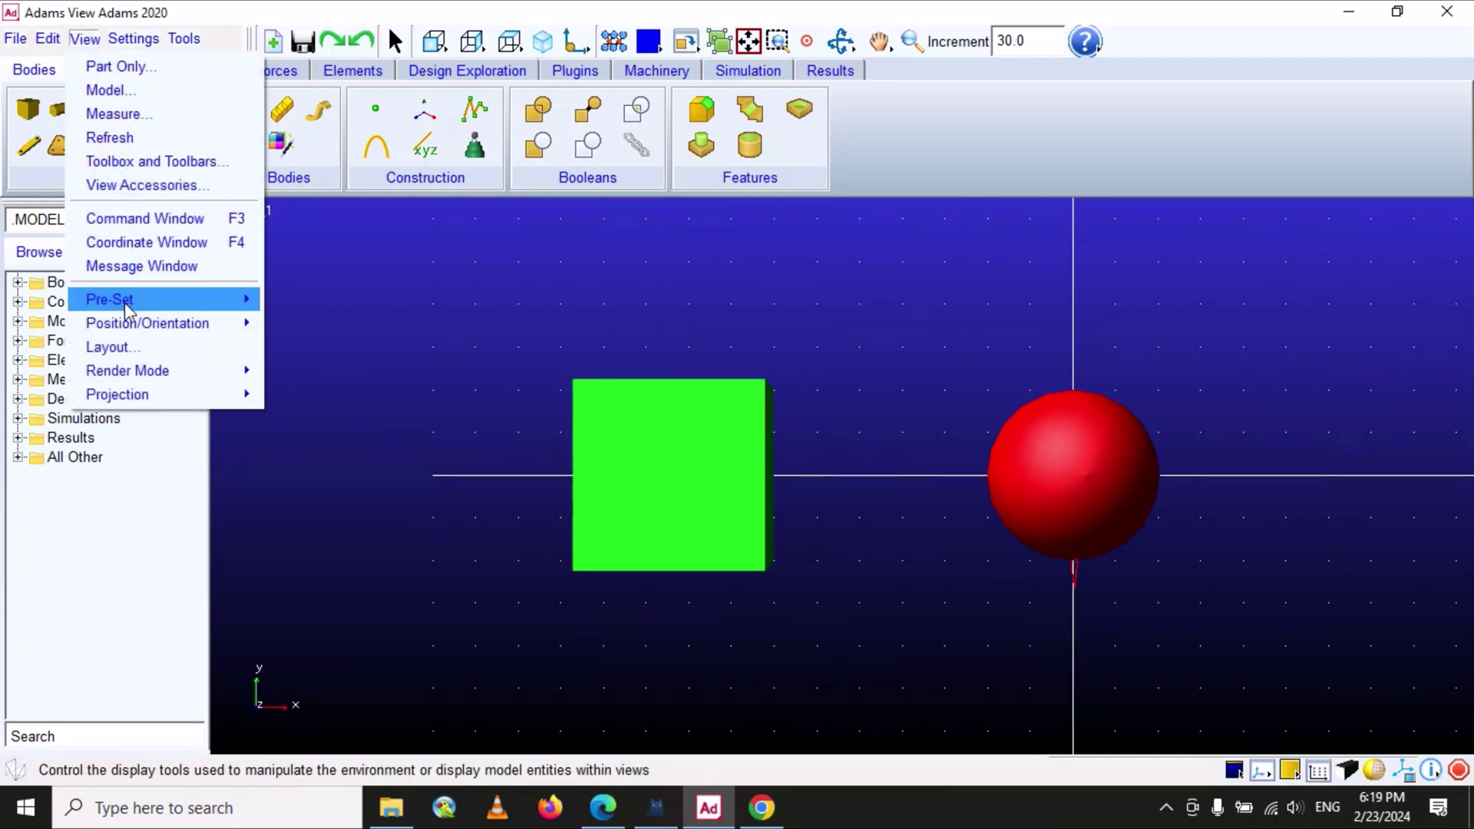
mouse_move(224, 301)
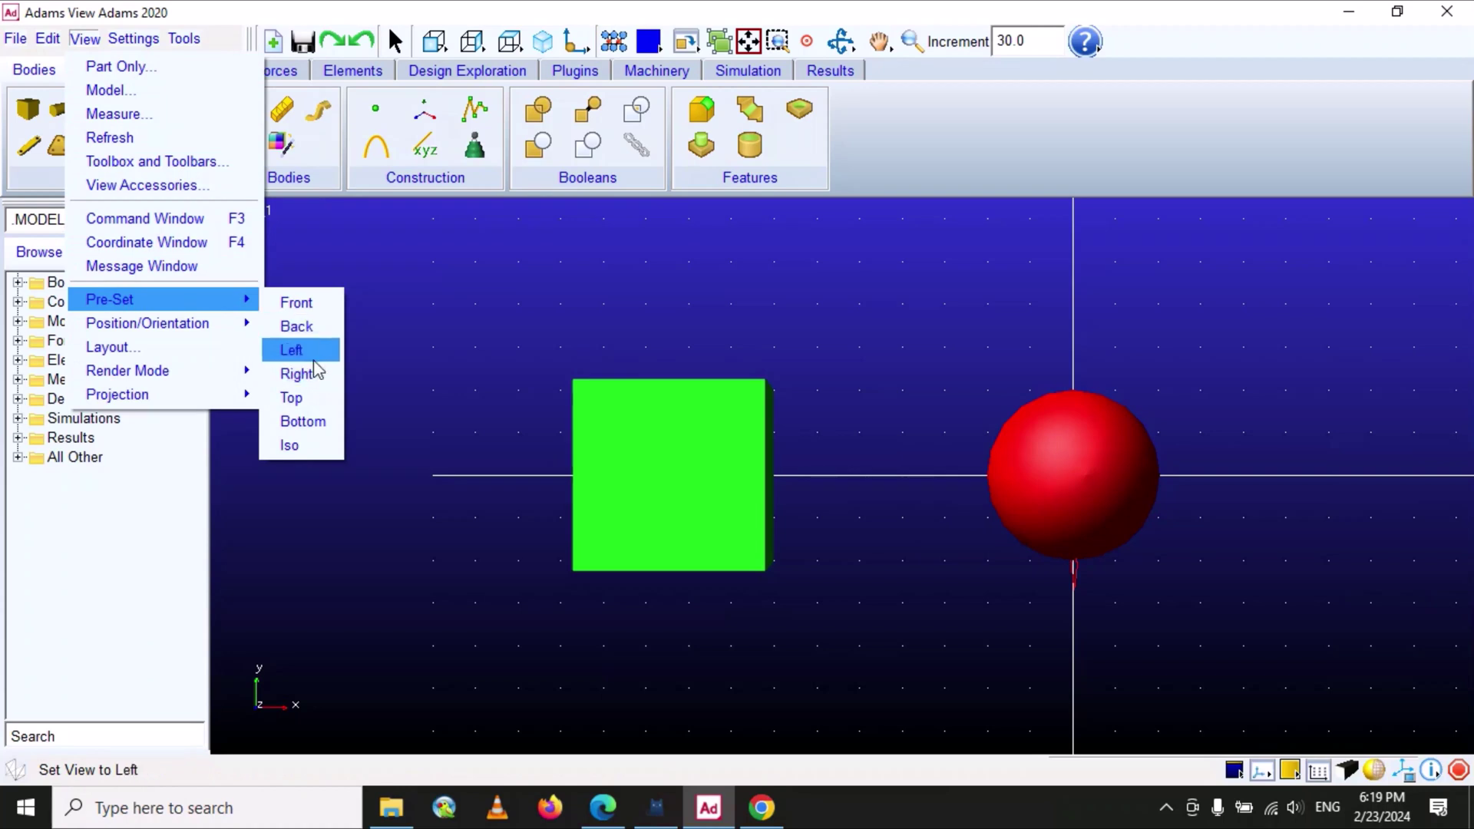
left_click(319, 450)
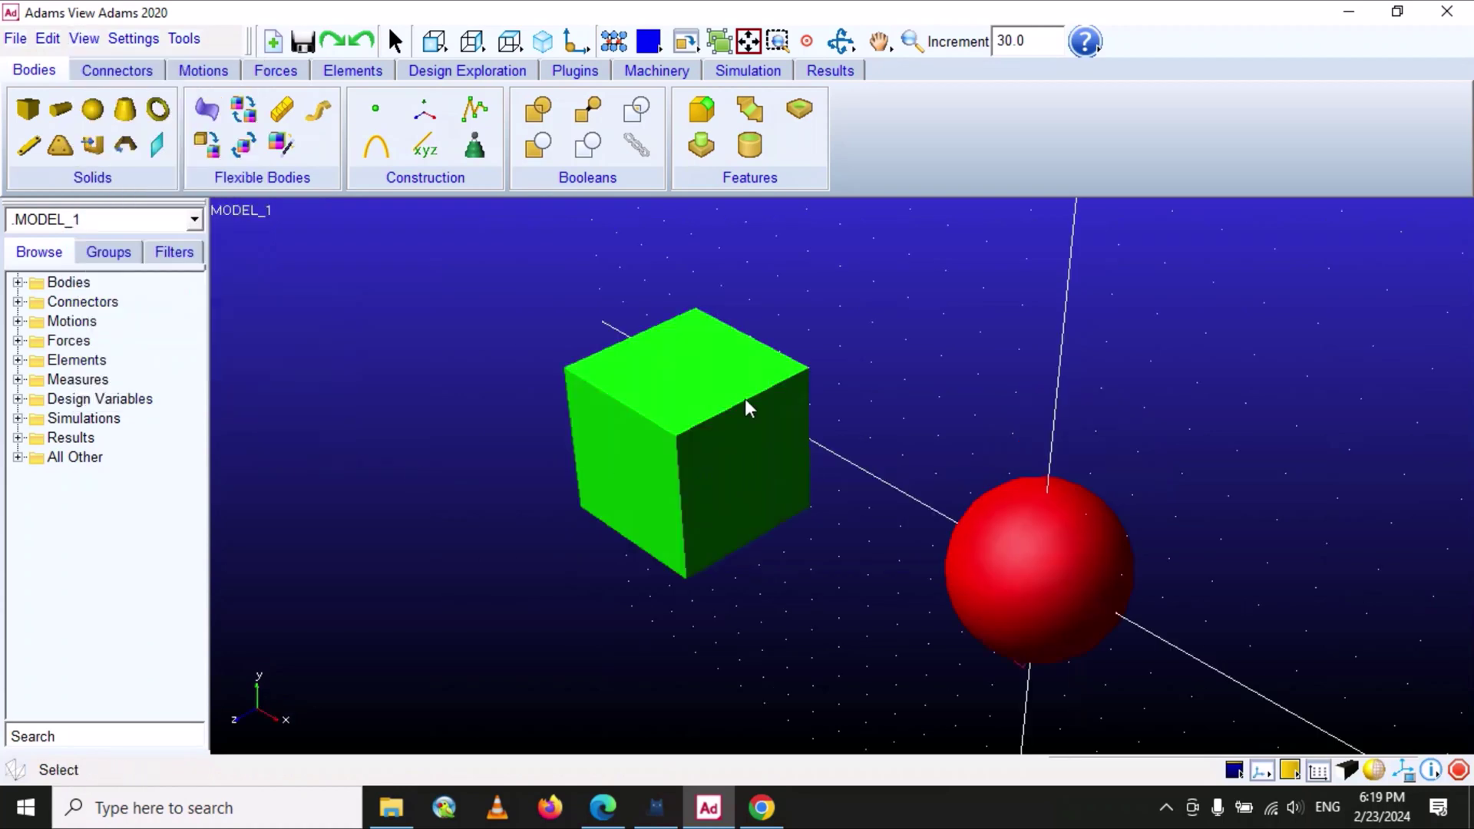
Step: Translate the view of the cube and sphere, and center the view on the origin
left_click(85, 40)
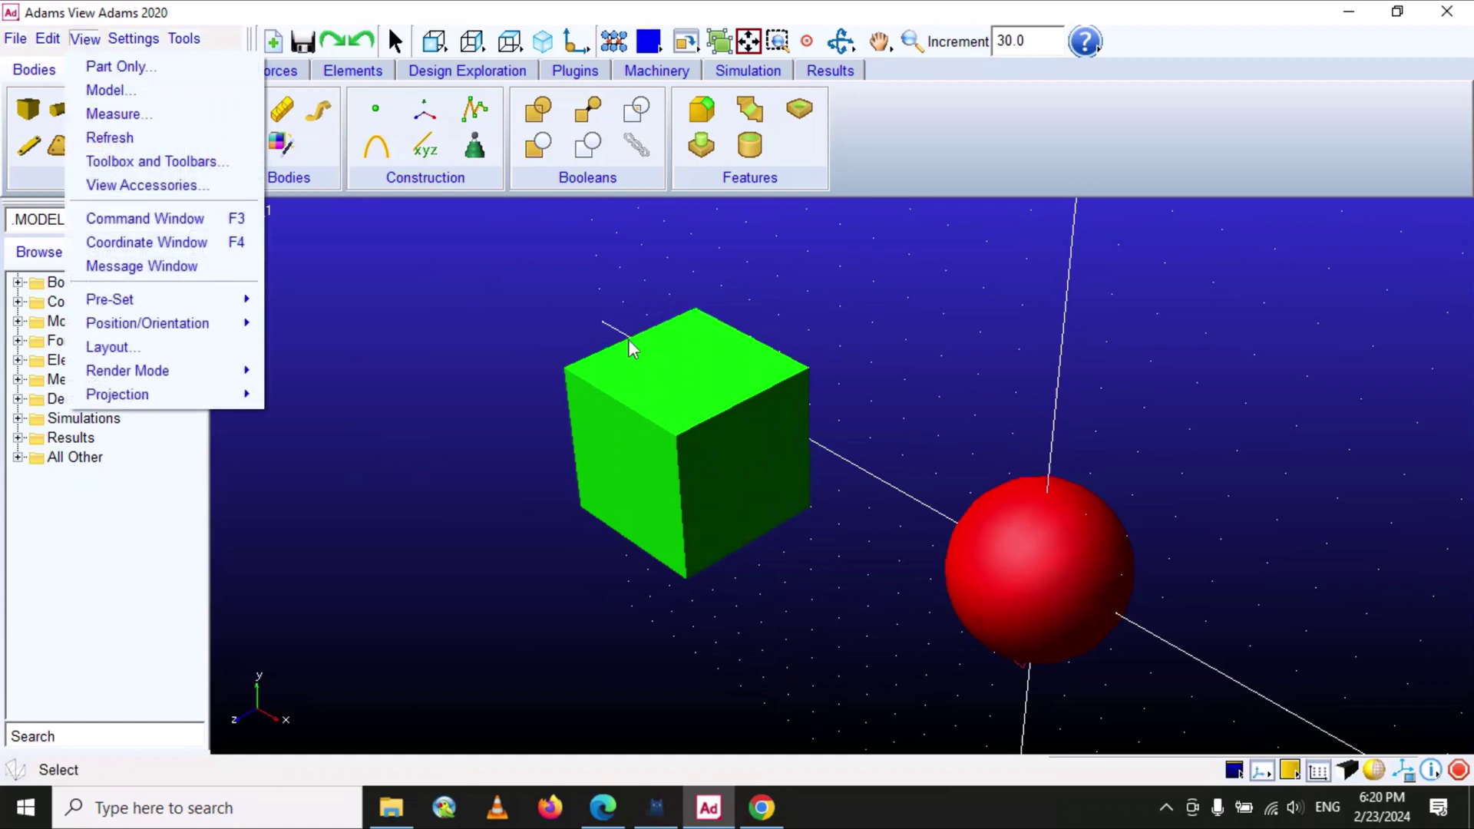
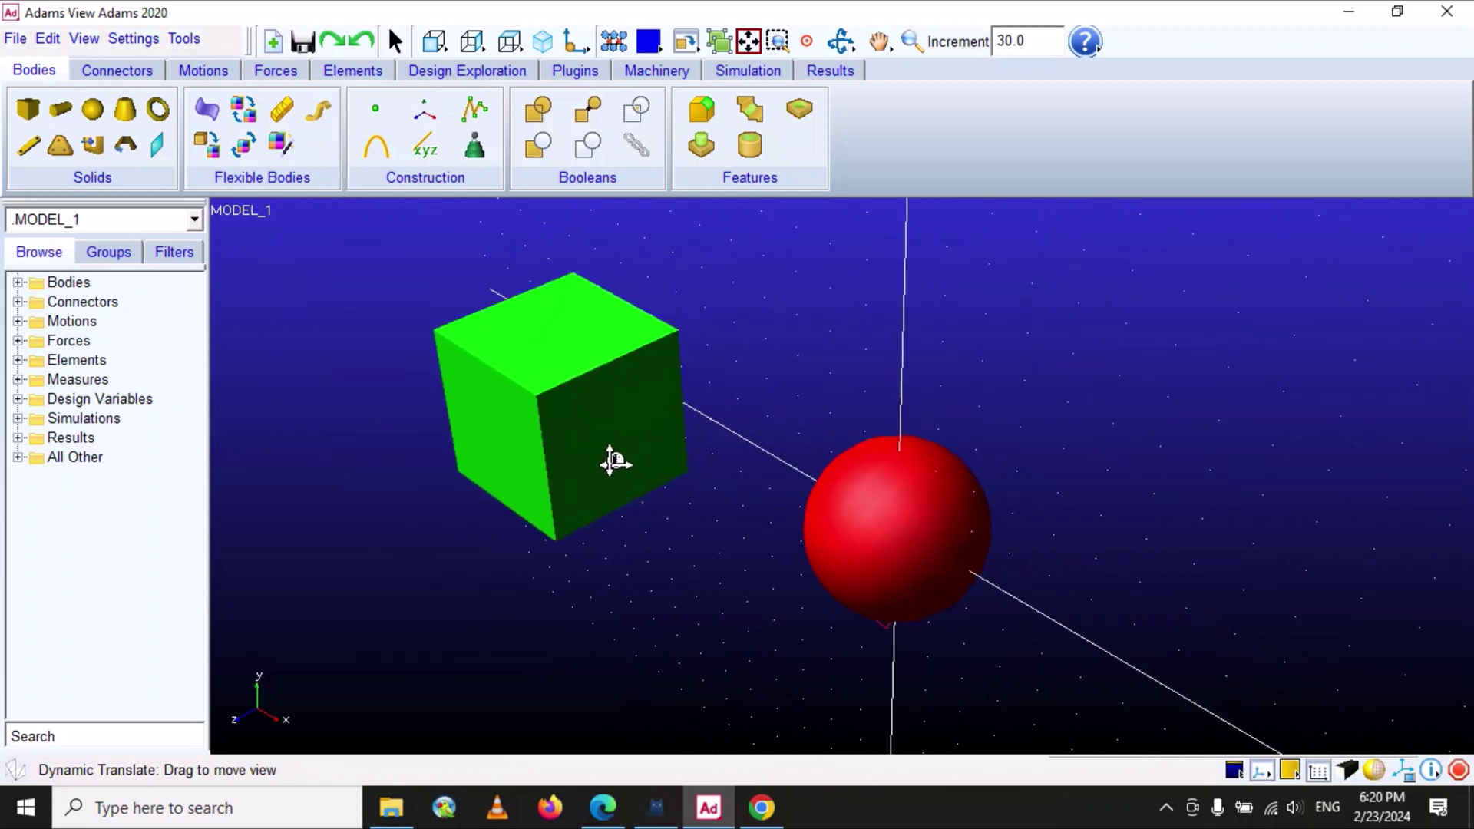
left_click(84, 38)
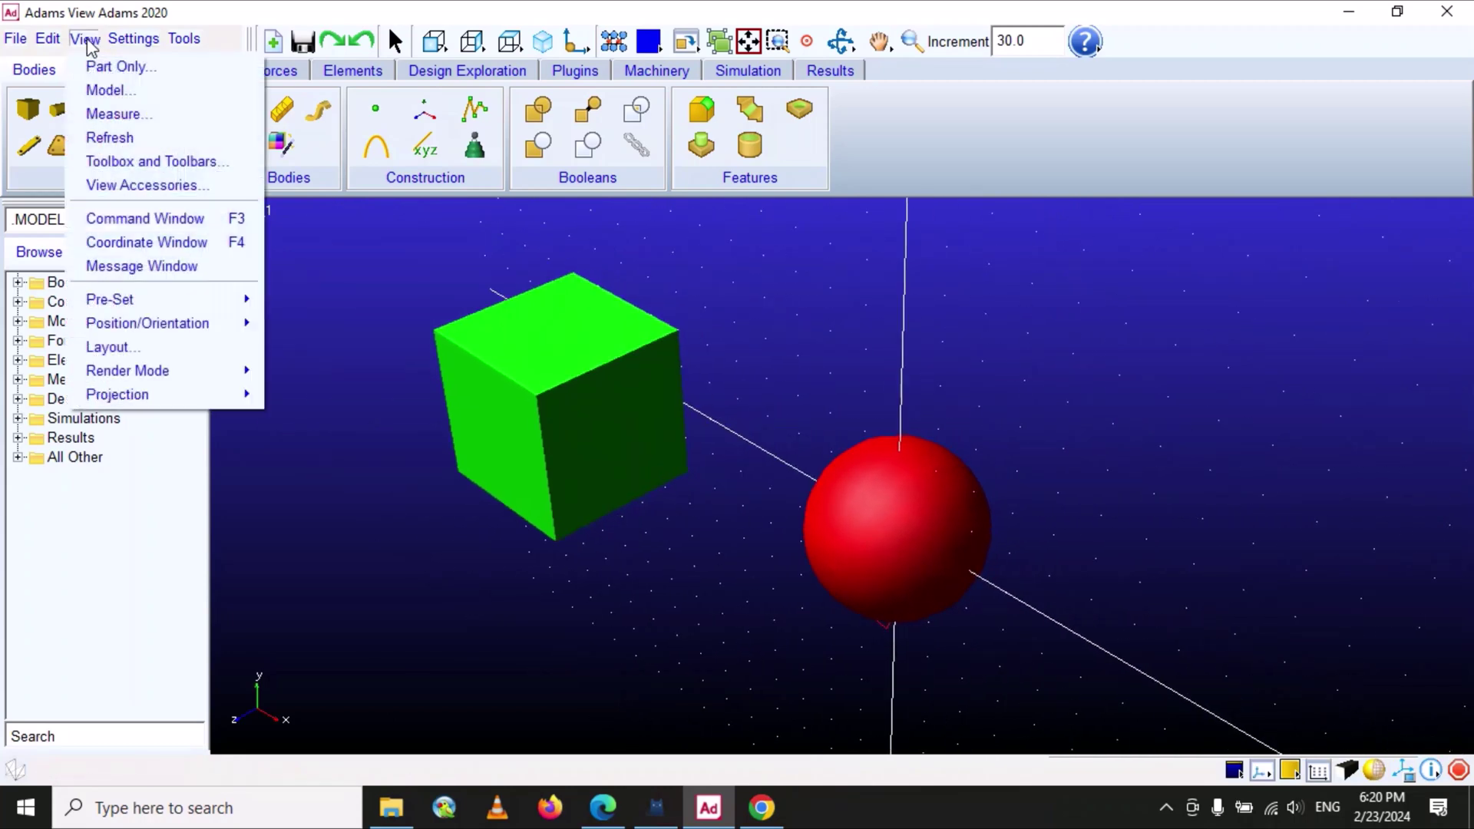
mouse_move(126, 325)
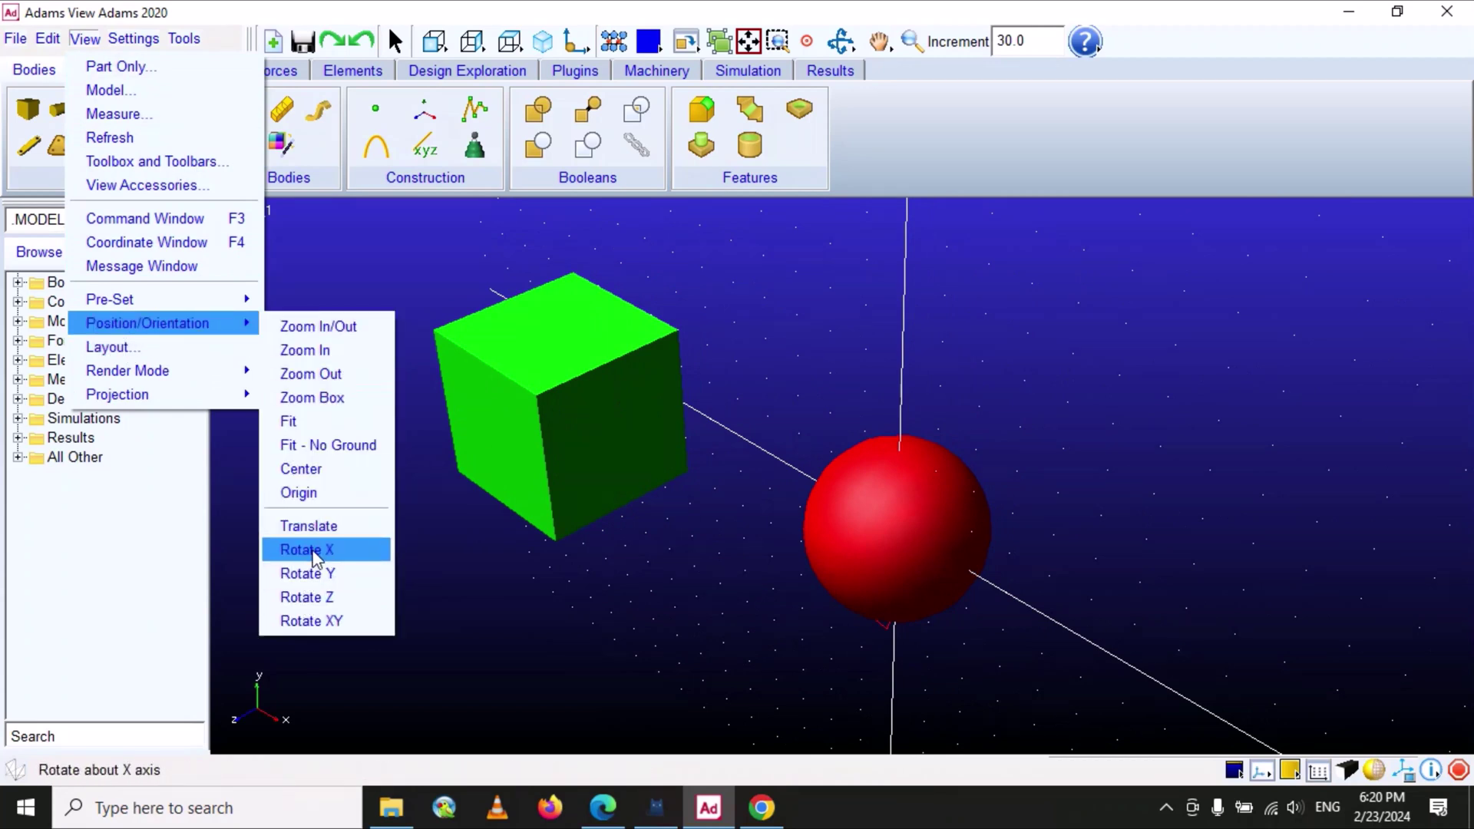
left_click(304, 498)
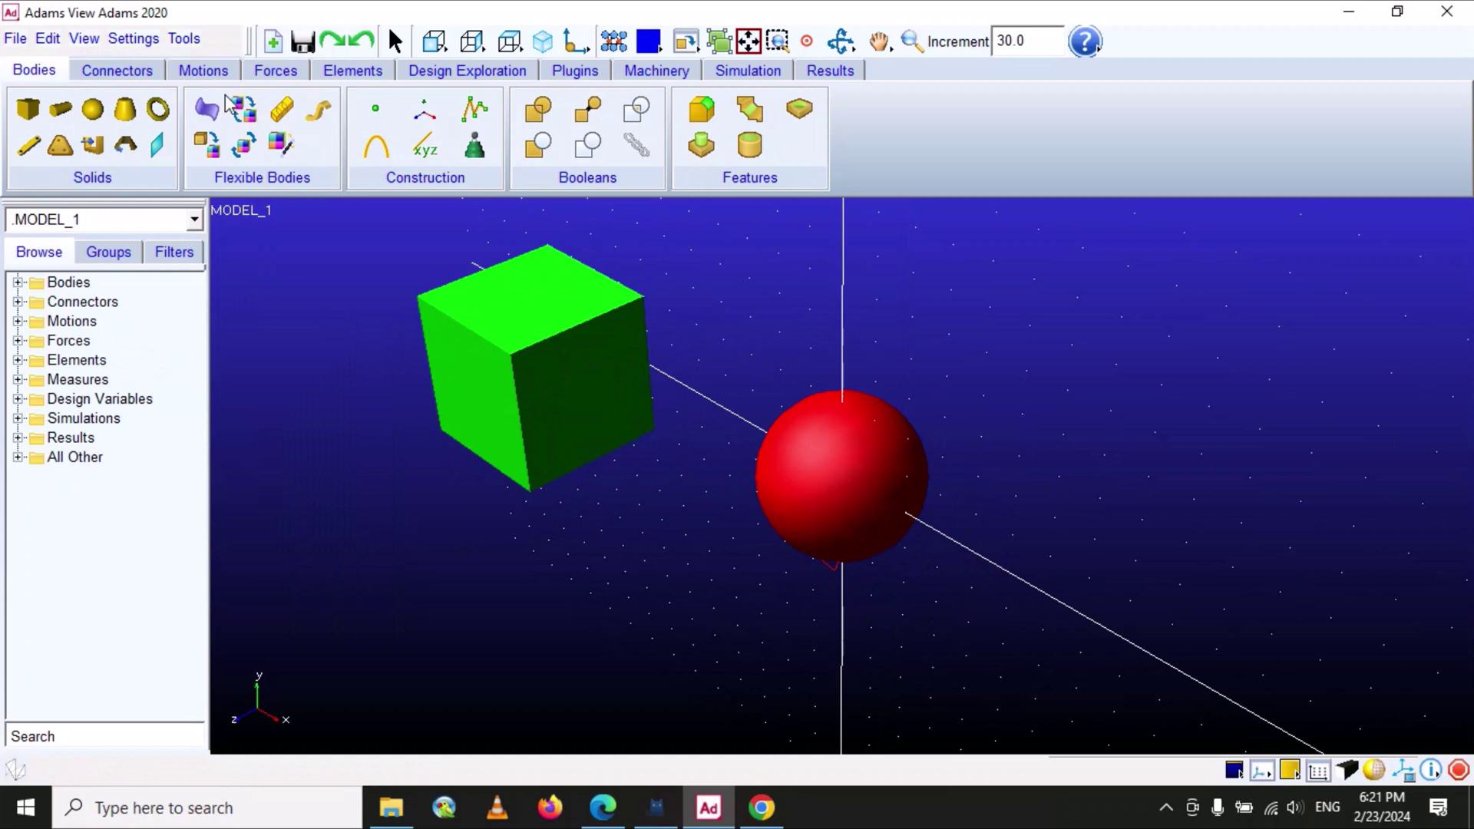
Step: Rotate the model view dynamically about the X axis
left_click(84, 39)
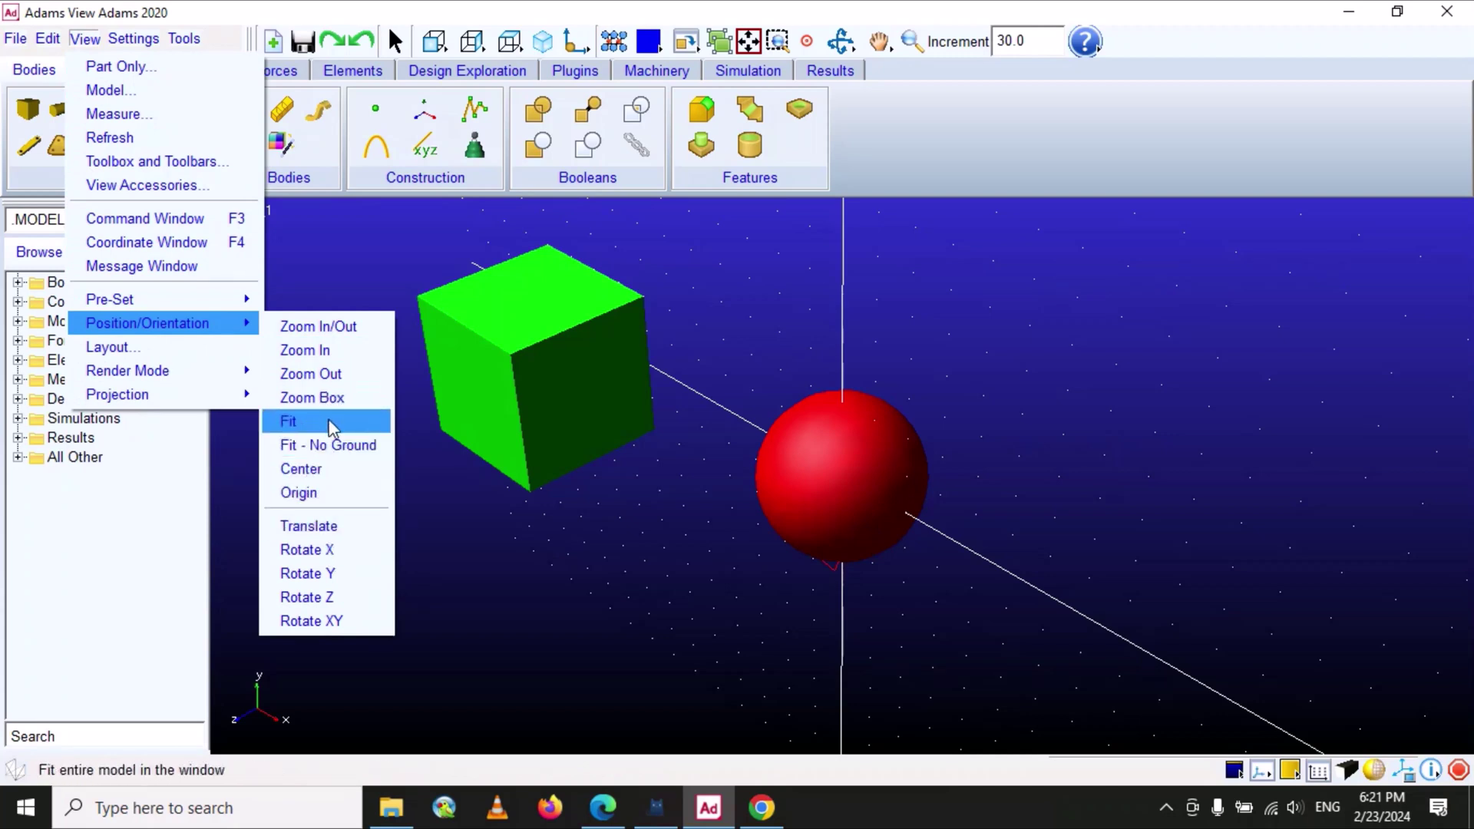
left_click(329, 551)
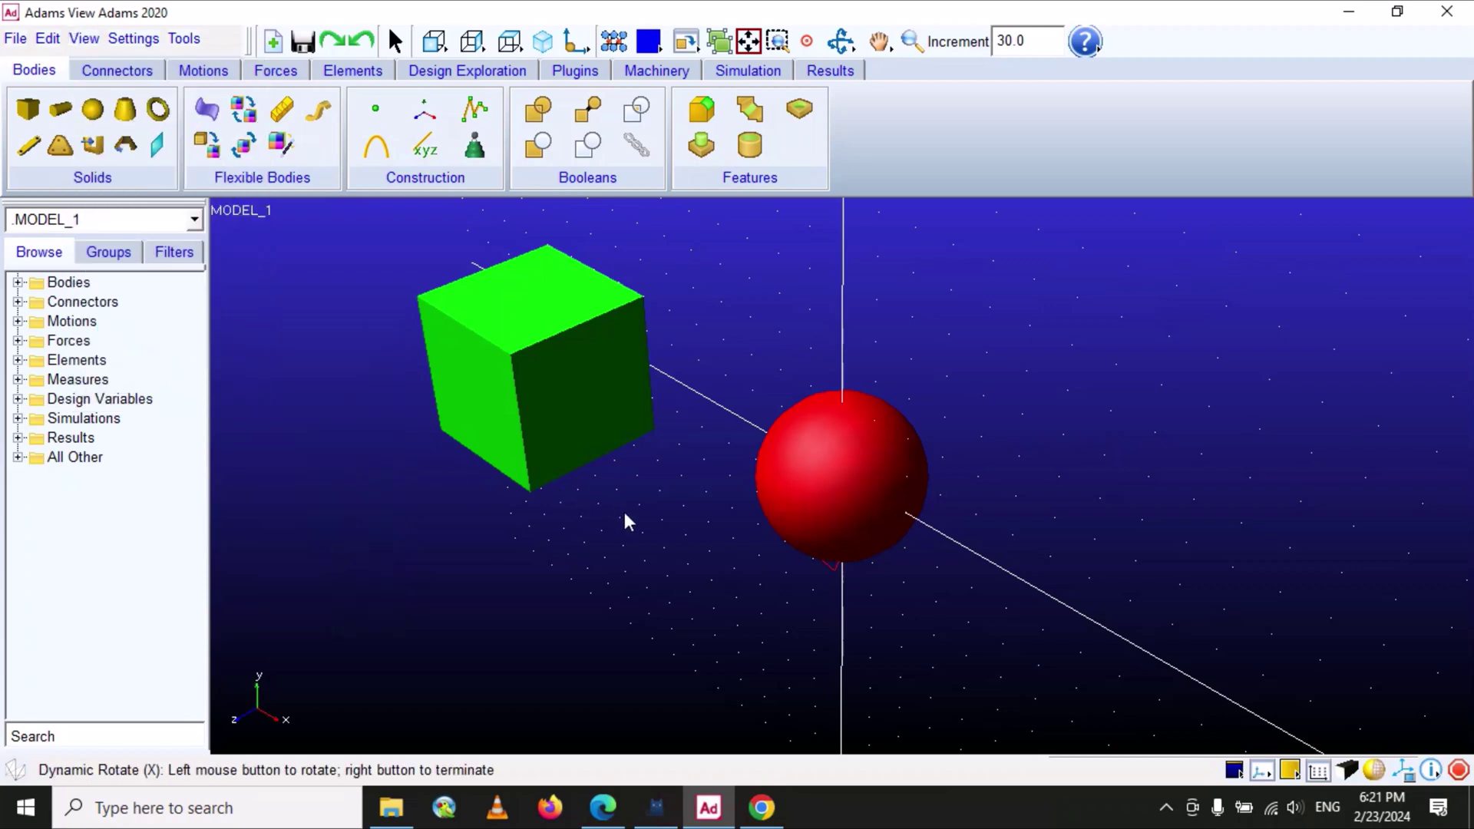
left_click_drag(656, 533, 1101, 520)
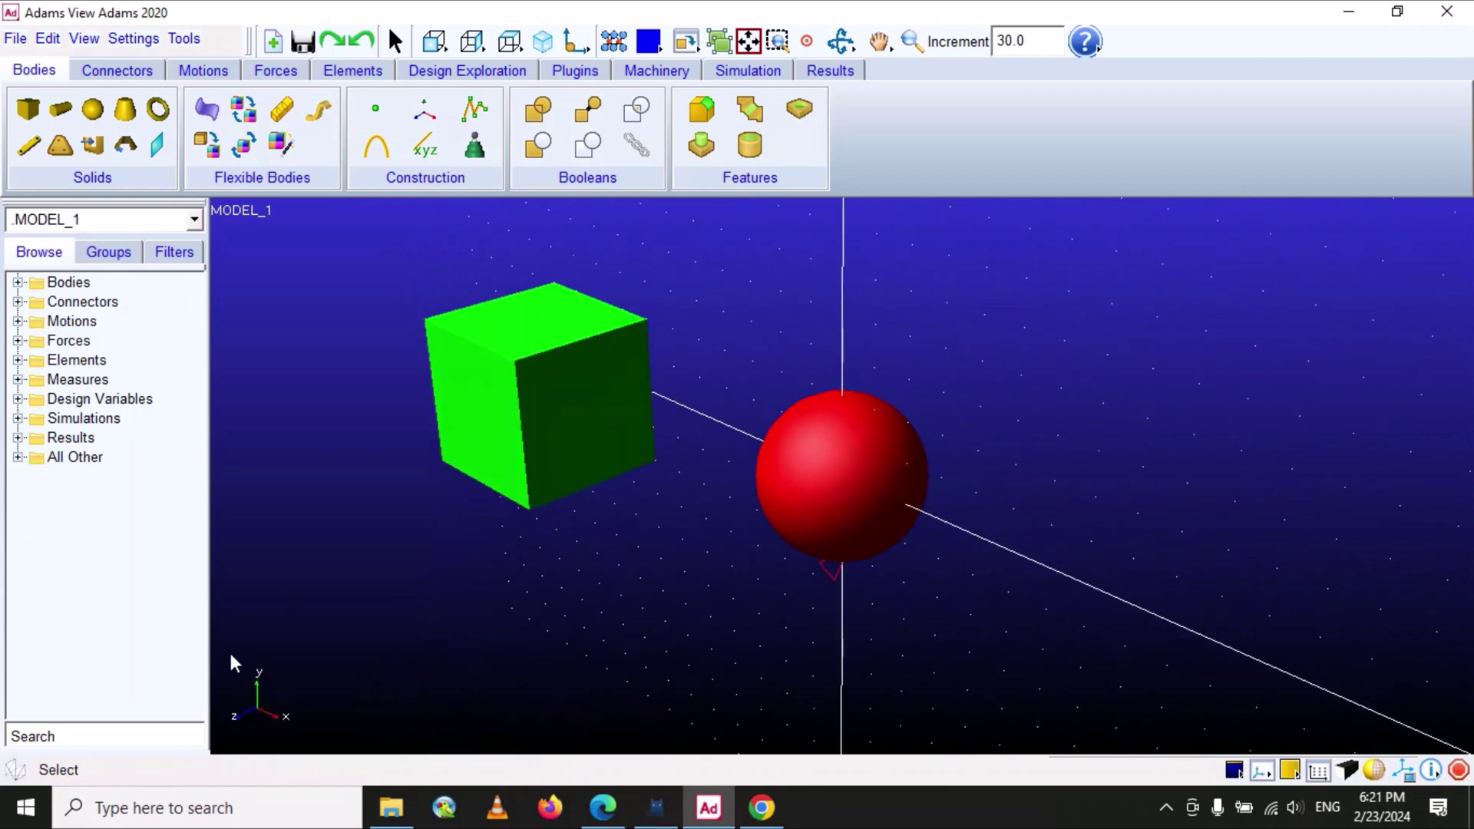
Step: Rotate the model view dynamically about the Y axis
left_click(84, 38)
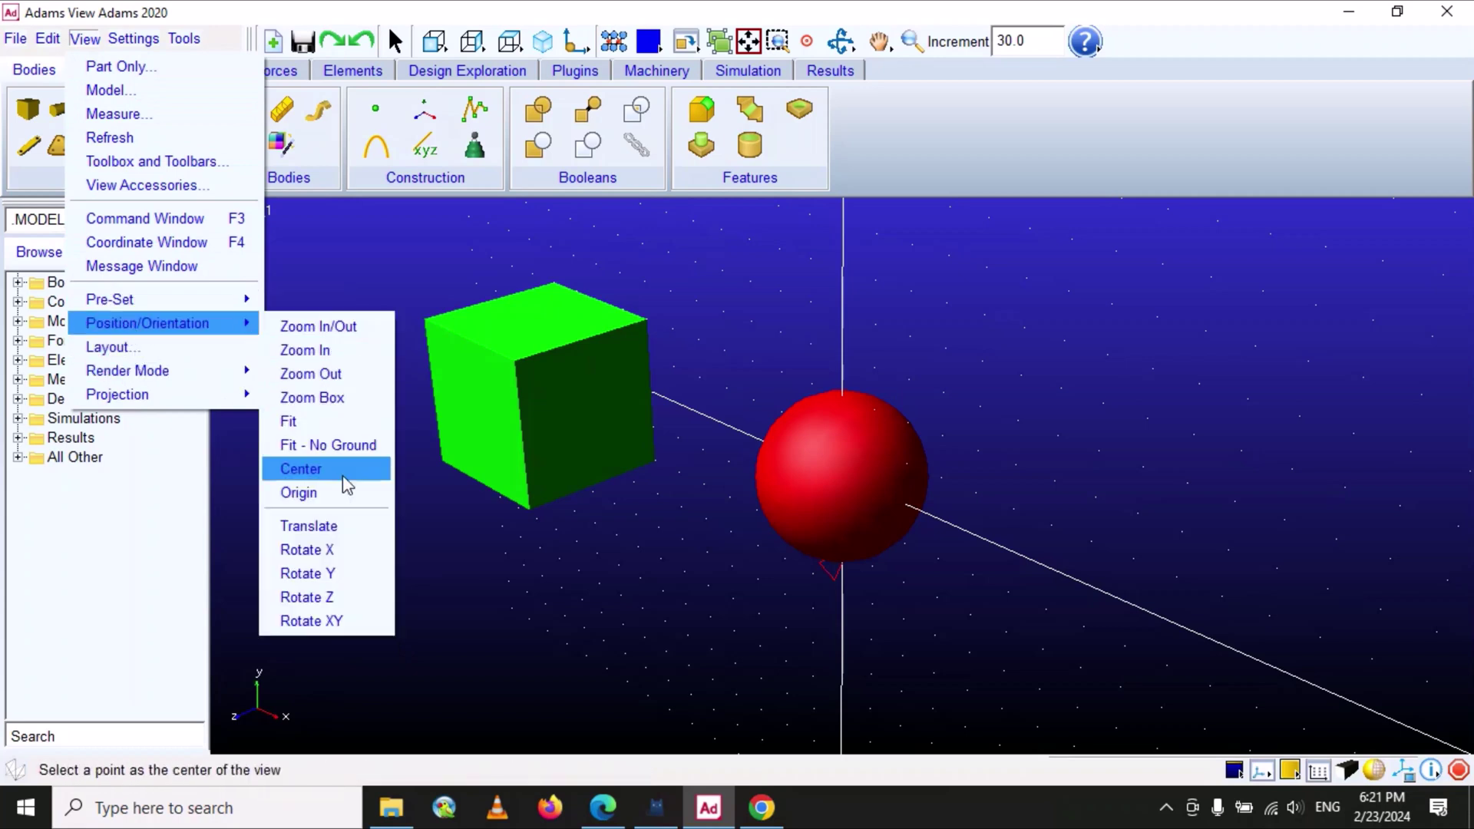
left_click(331, 574)
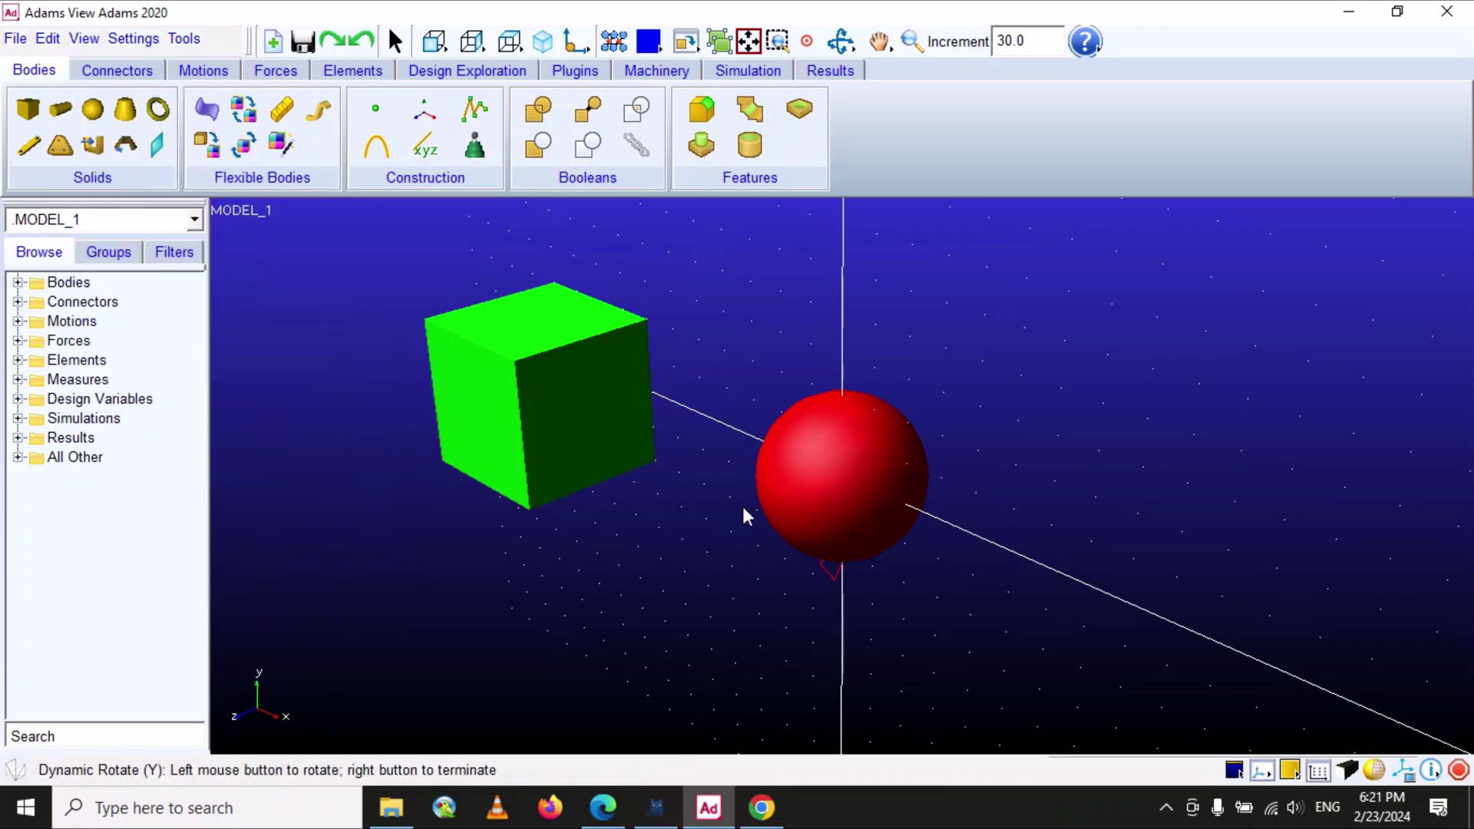
left_click(659, 505)
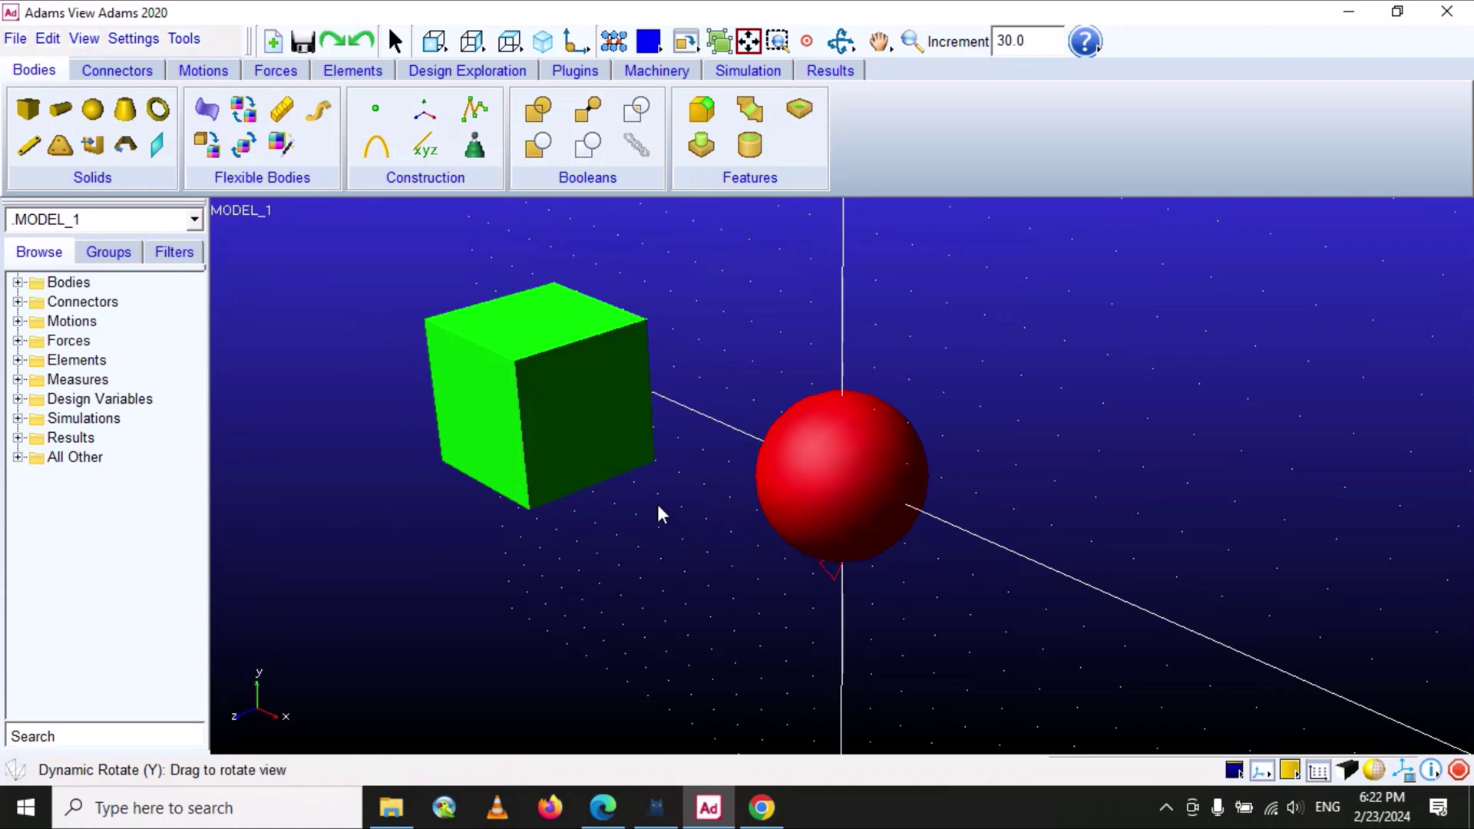
left_click_drag(659, 507, 712, 453)
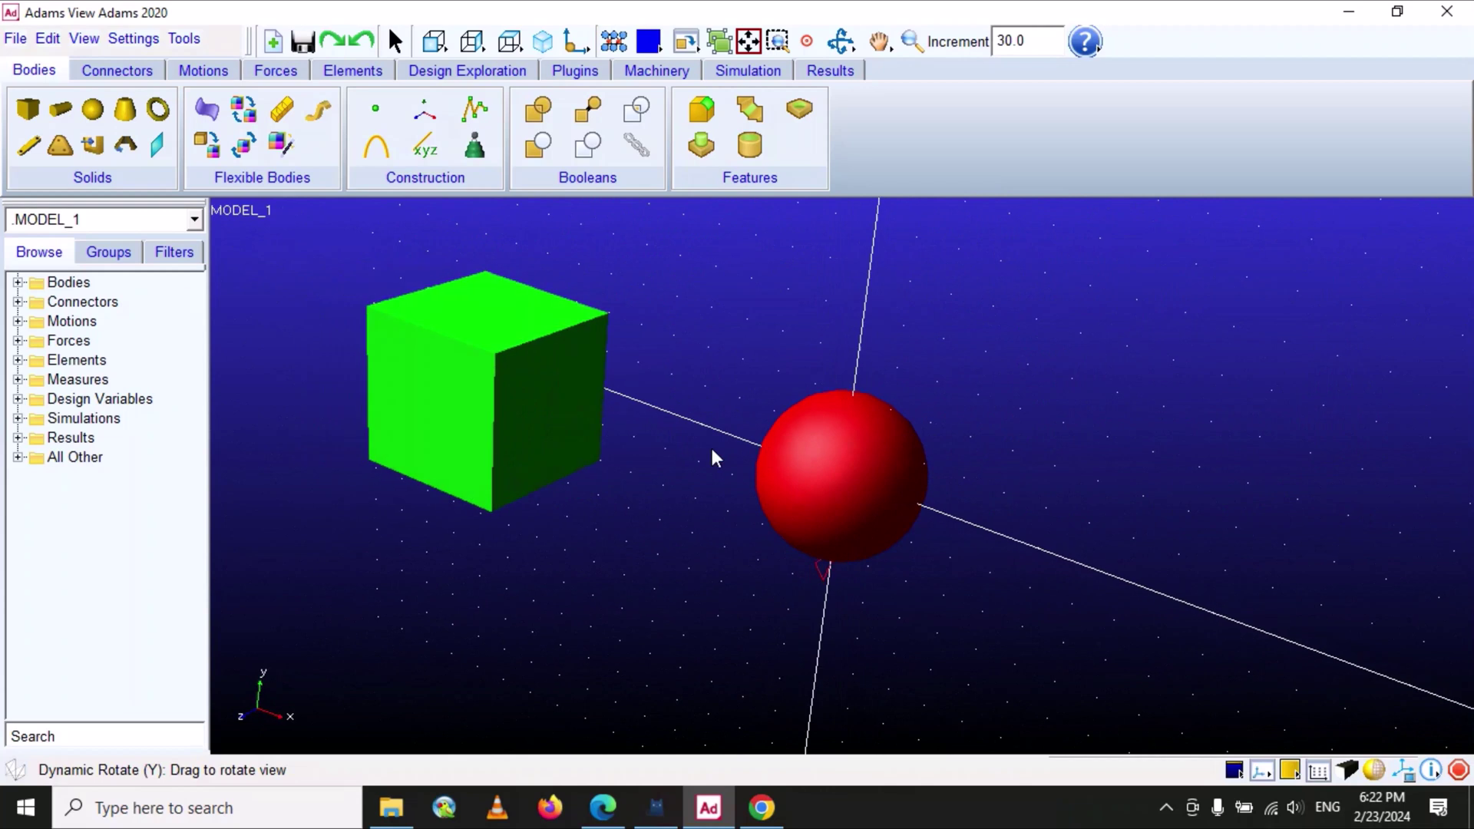
Step: Split the window layout into two side-by-side views, restore the single view, and close the Window Layout settings
left_click(85, 39)
mouse_move(119, 323)
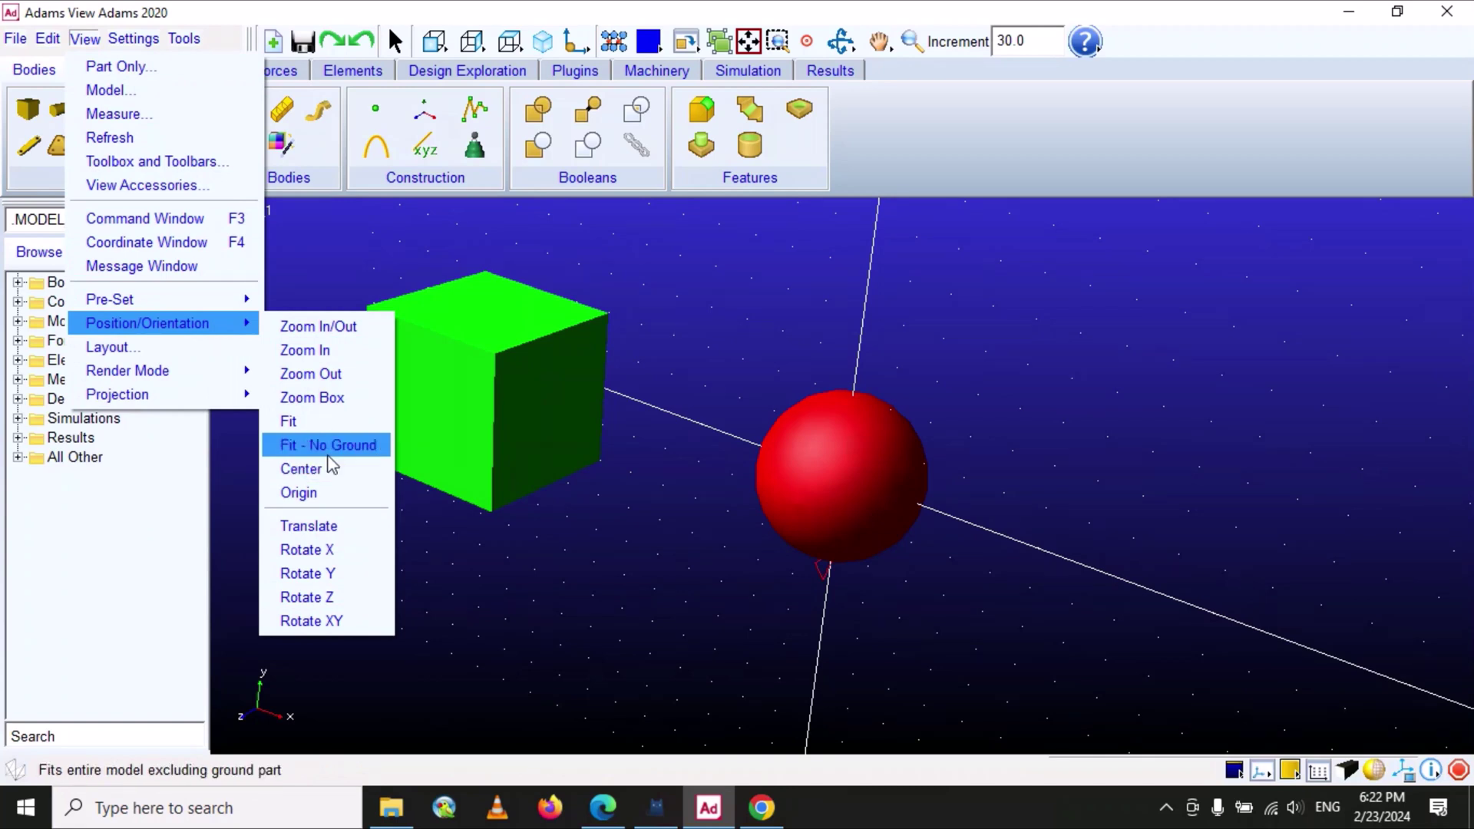
left_click(145, 351)
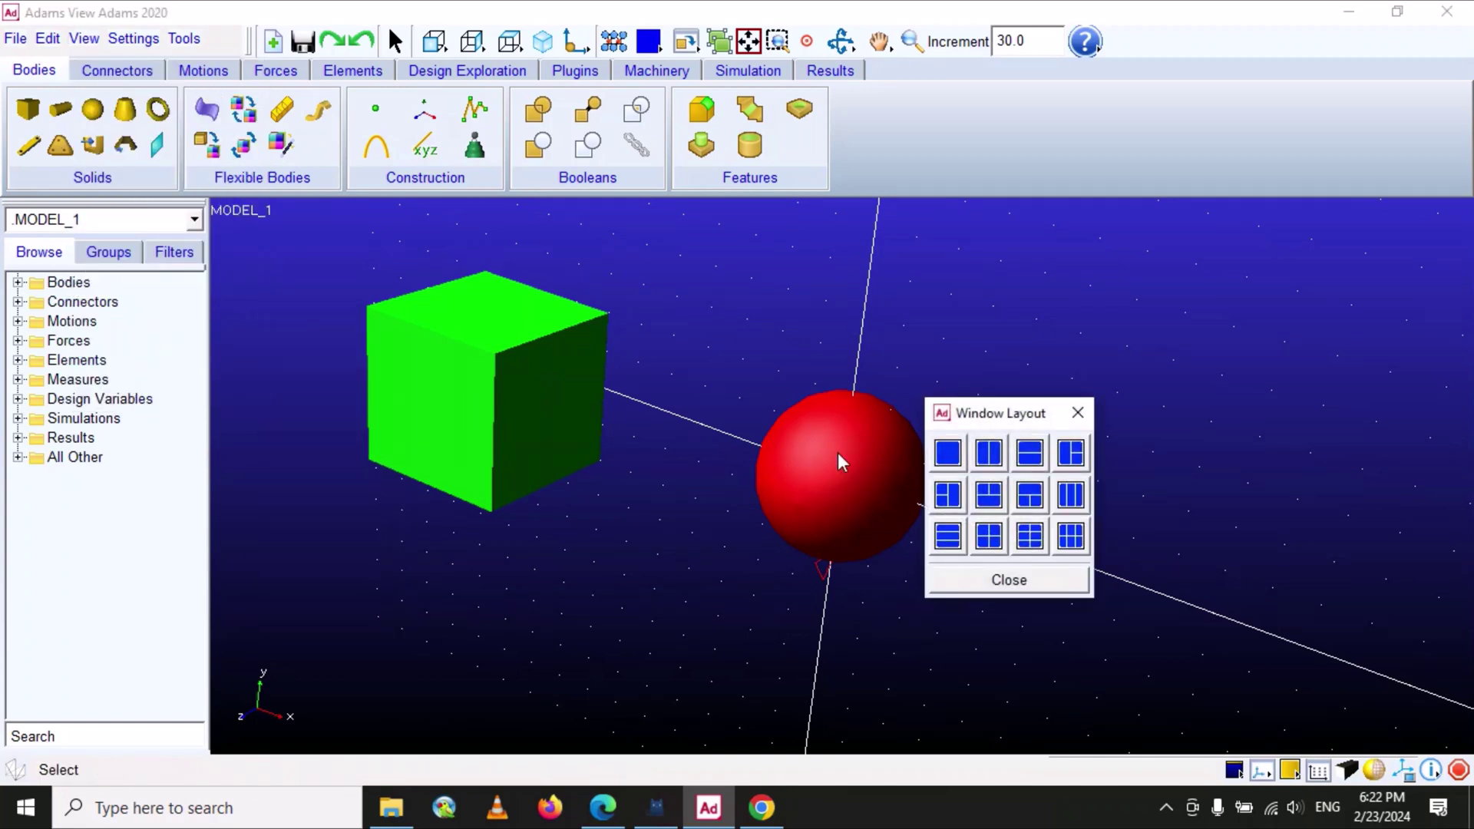
left_click_drag(1198, 269, 1187, 365)
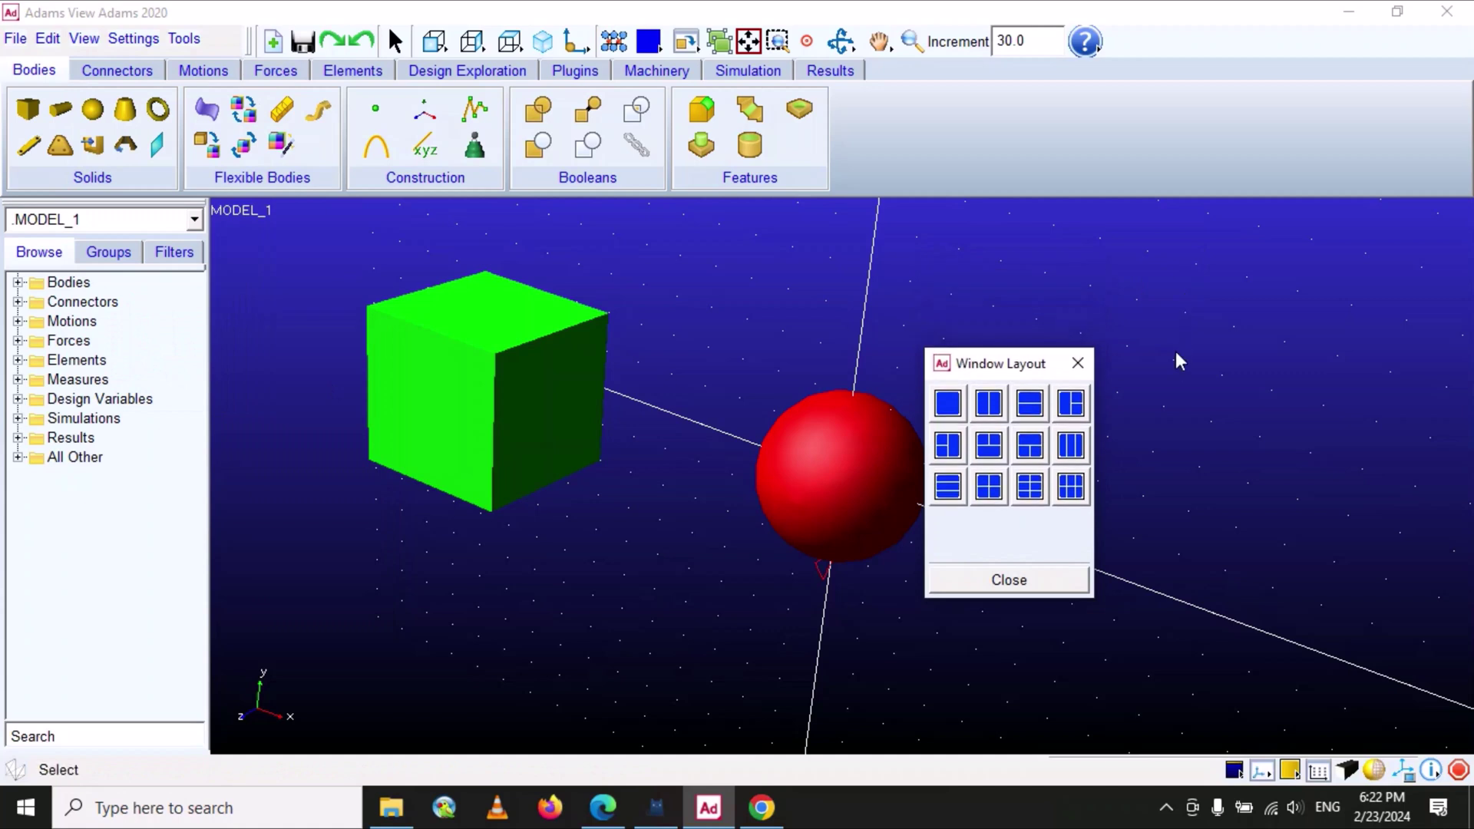
left_click_drag(1014, 372, 1202, 132)
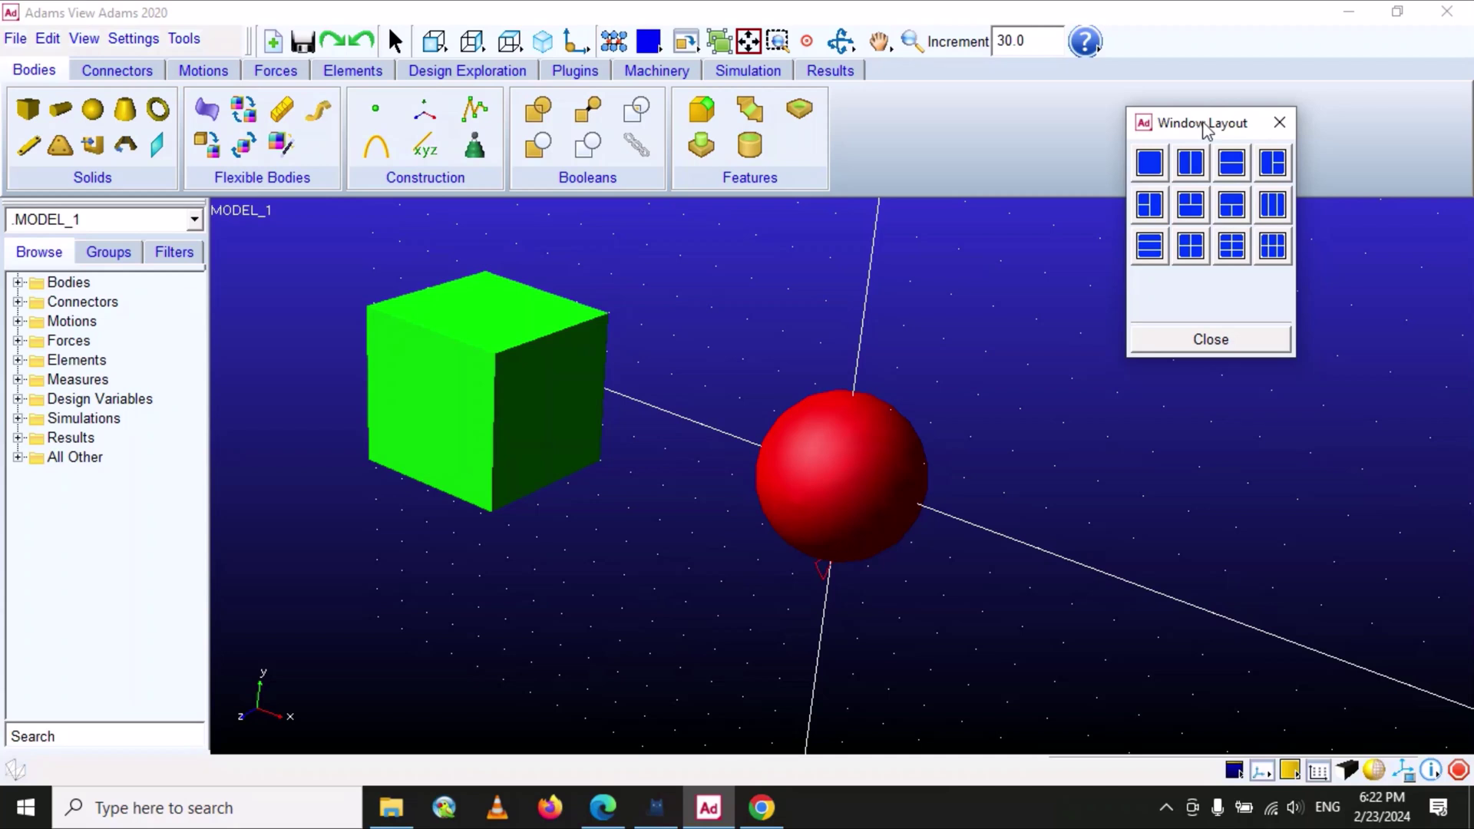
left_click(1147, 166)
left_click(1192, 171)
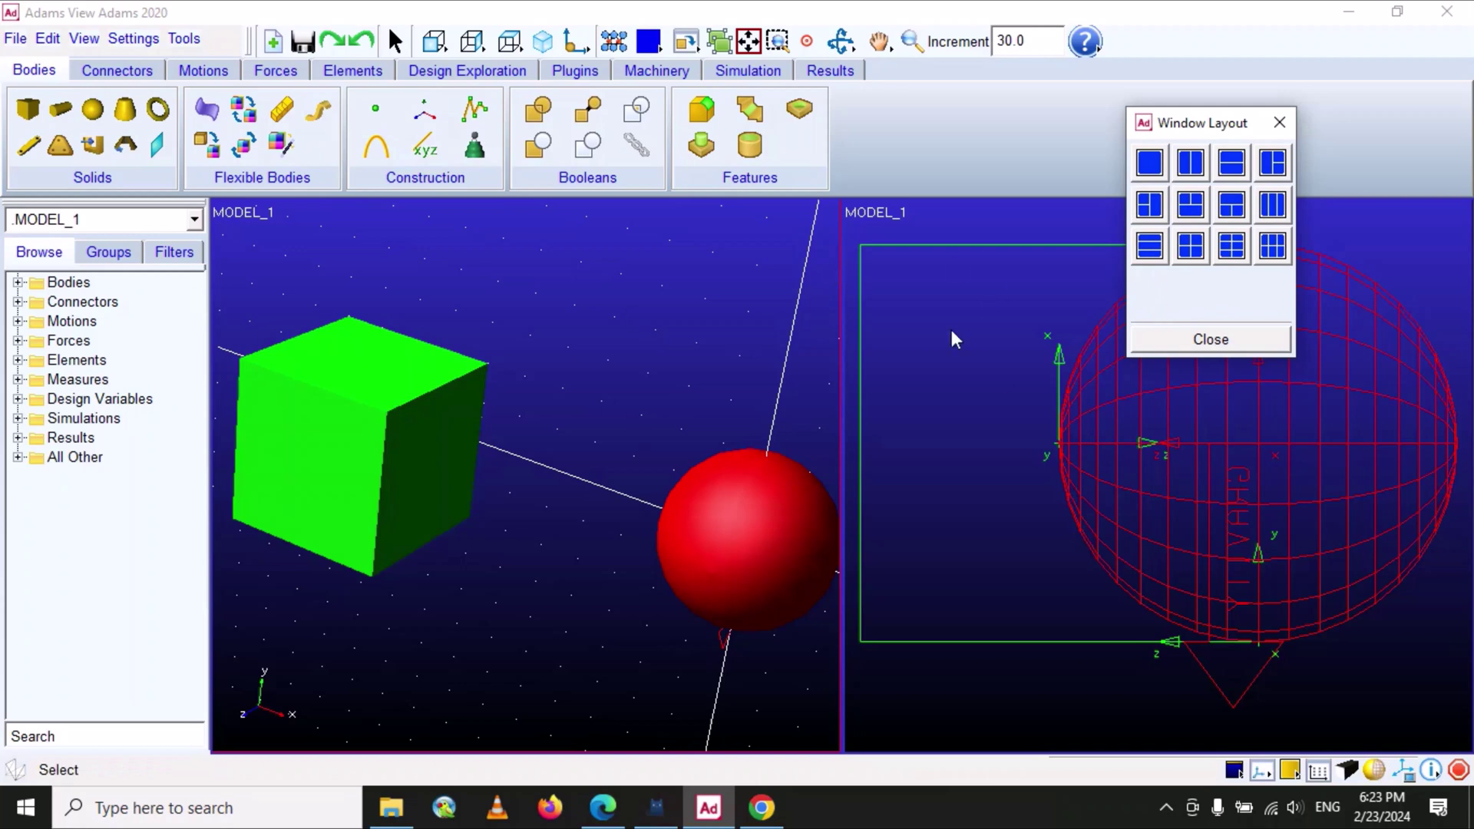
left_click(1150, 162)
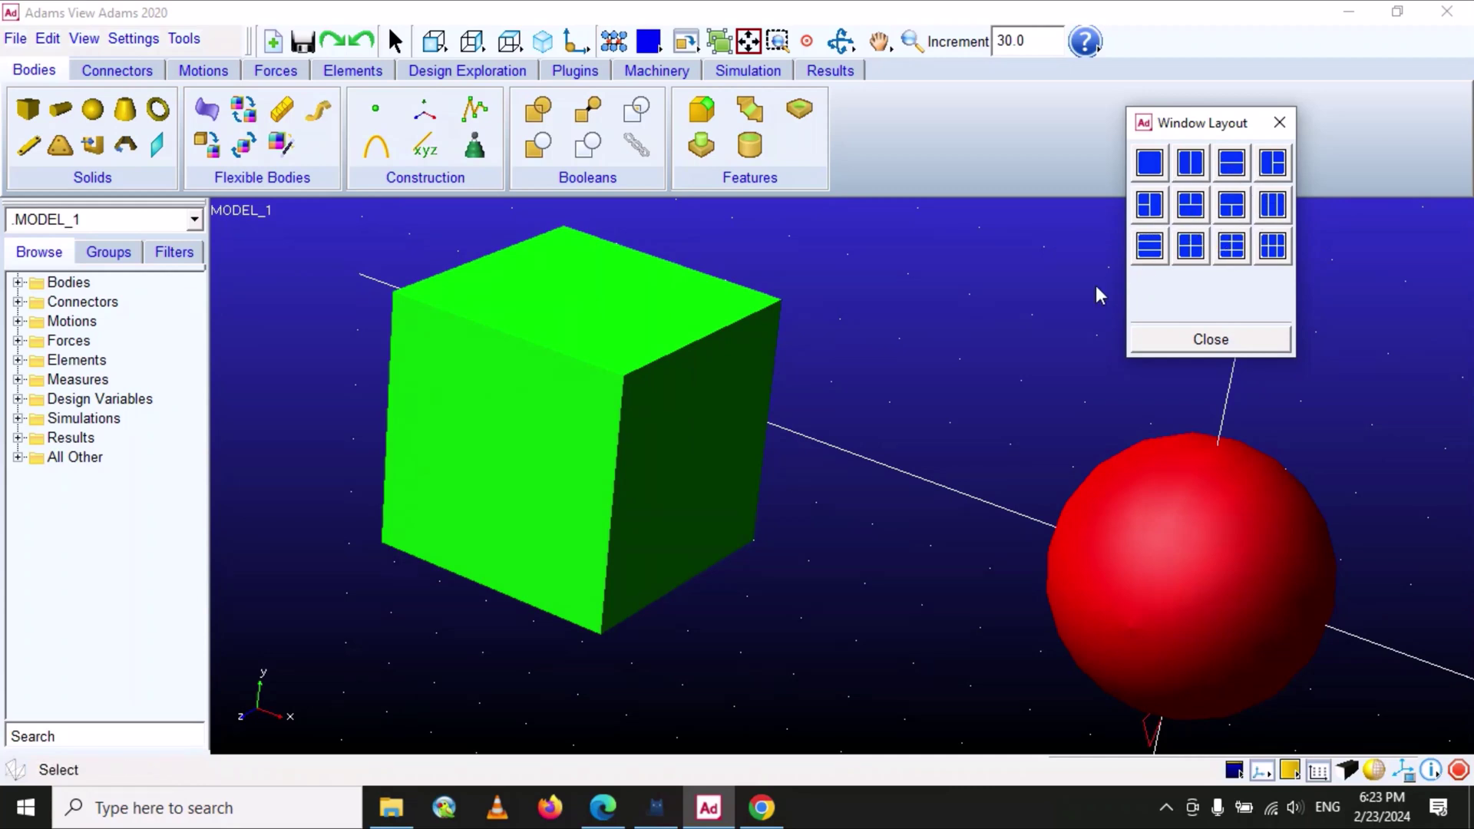
left_click(1277, 123)
Step: Toggle the current view between wireframe and shaded rendering, finishing with the cube and sphere shaded
left_click(84, 38)
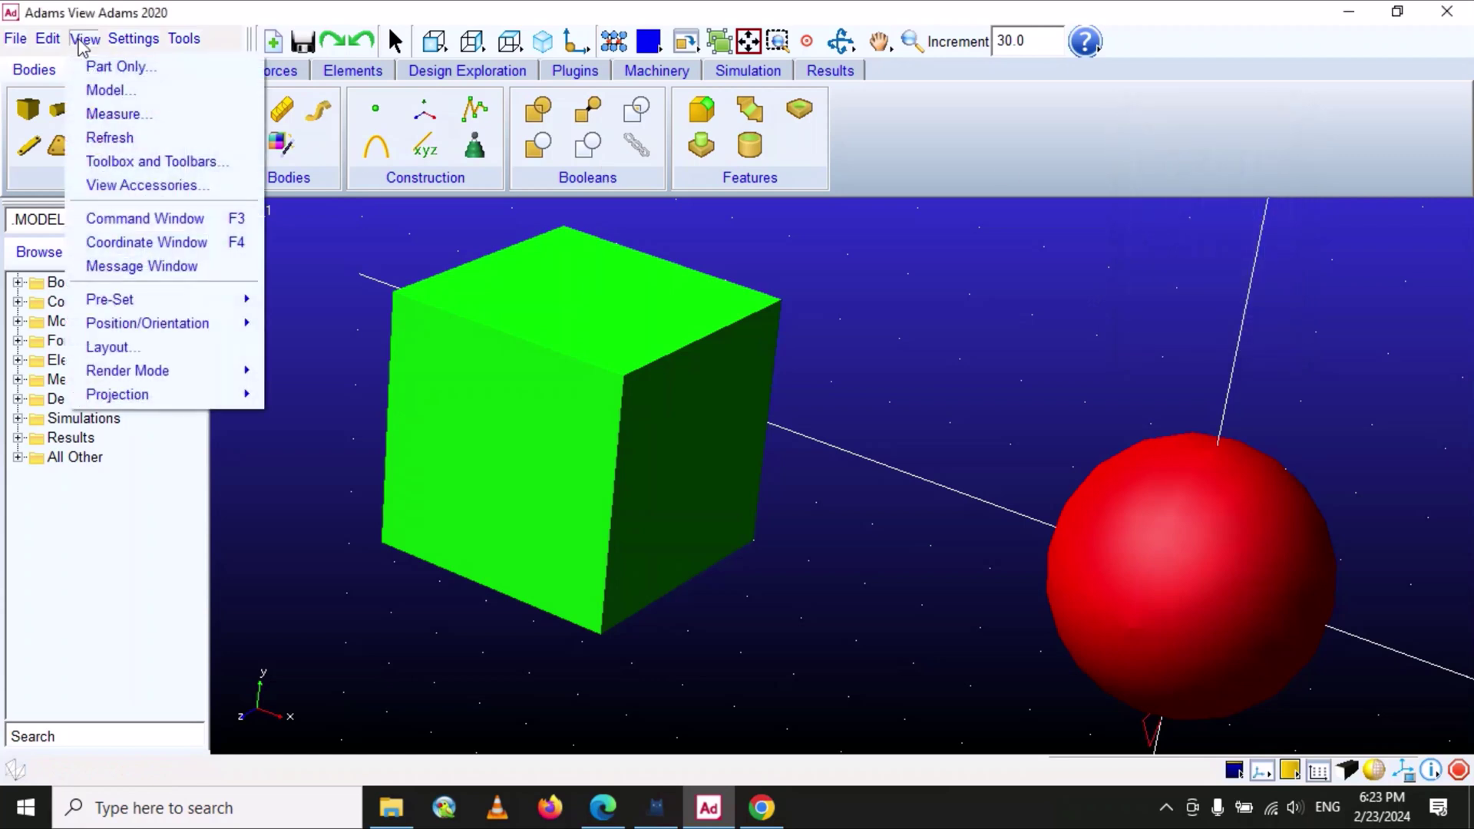
mouse_move(127, 374)
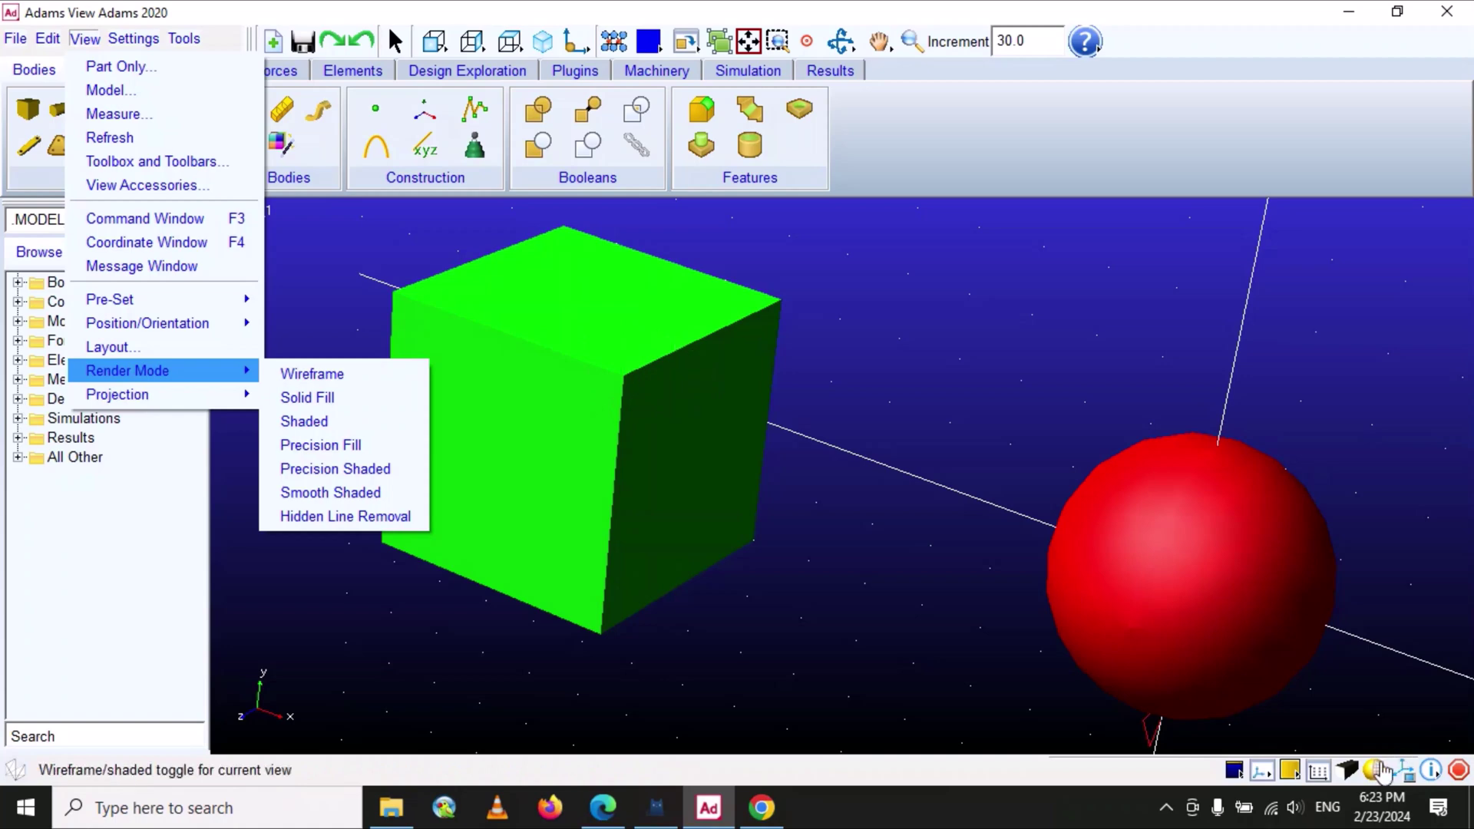
left_click(955, 624)
left_click(1375, 770)
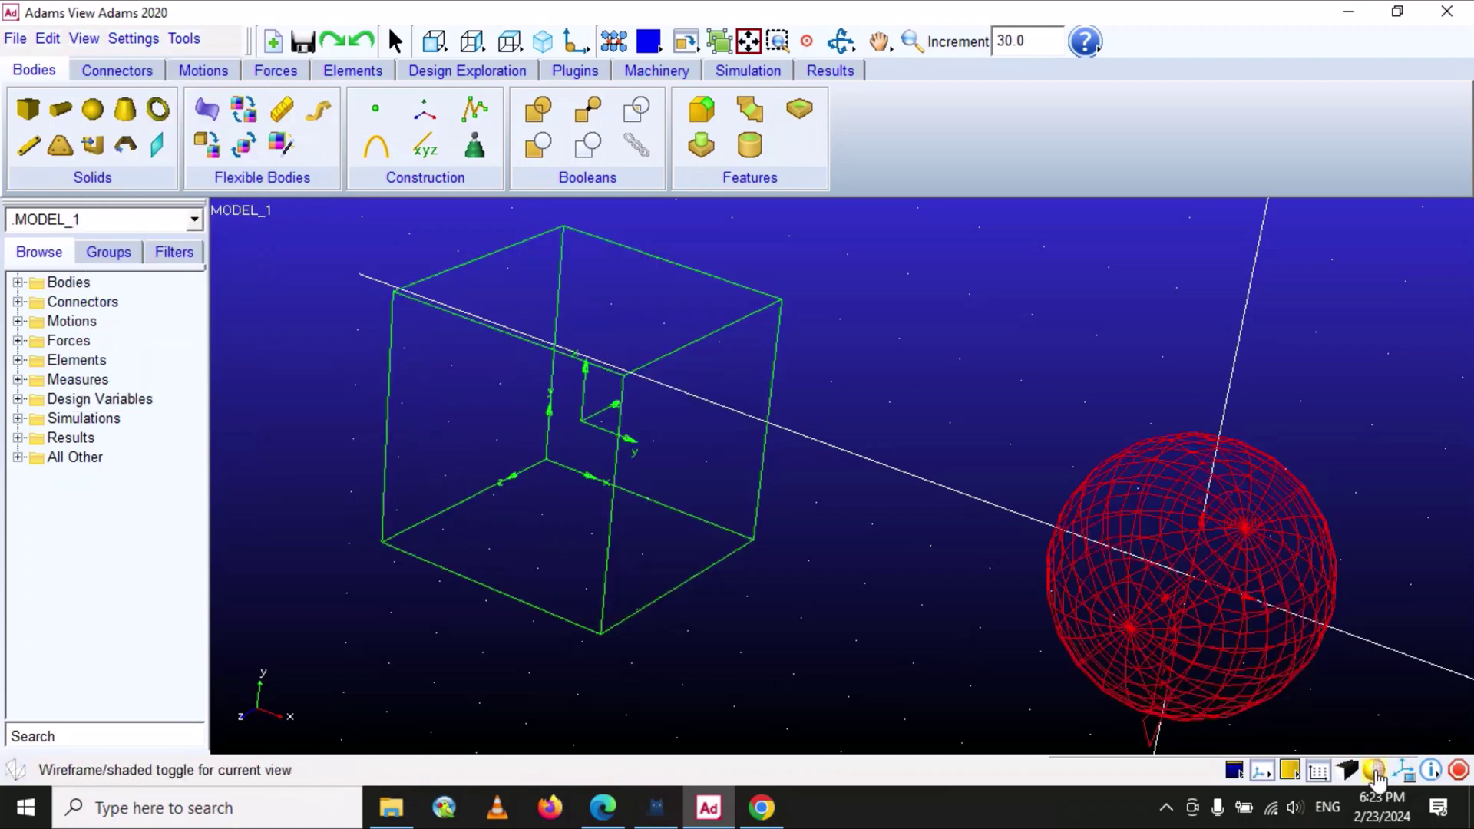
left_click(1374, 770)
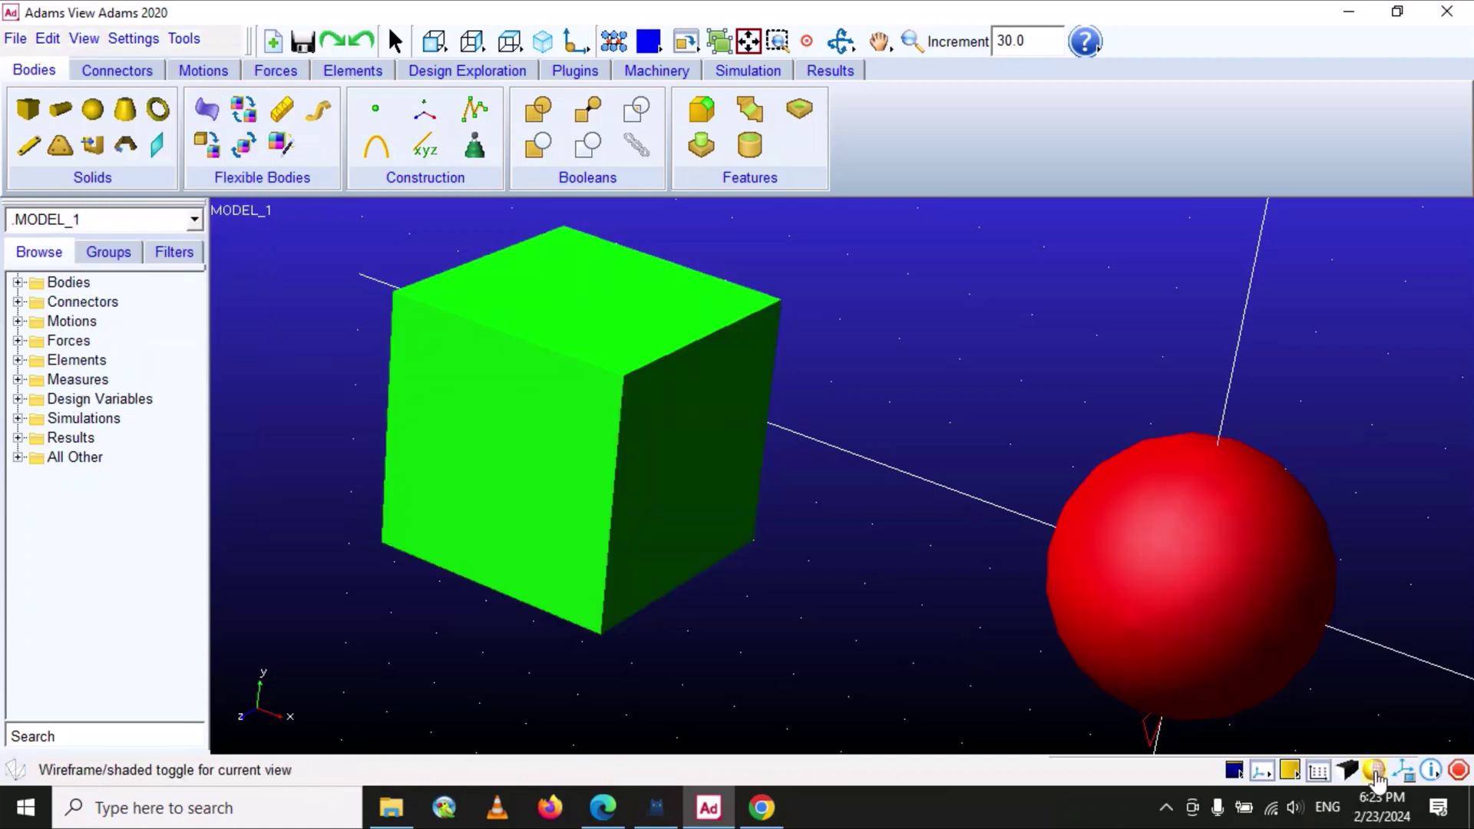
left_click(1375, 770)
left_click(1375, 770)
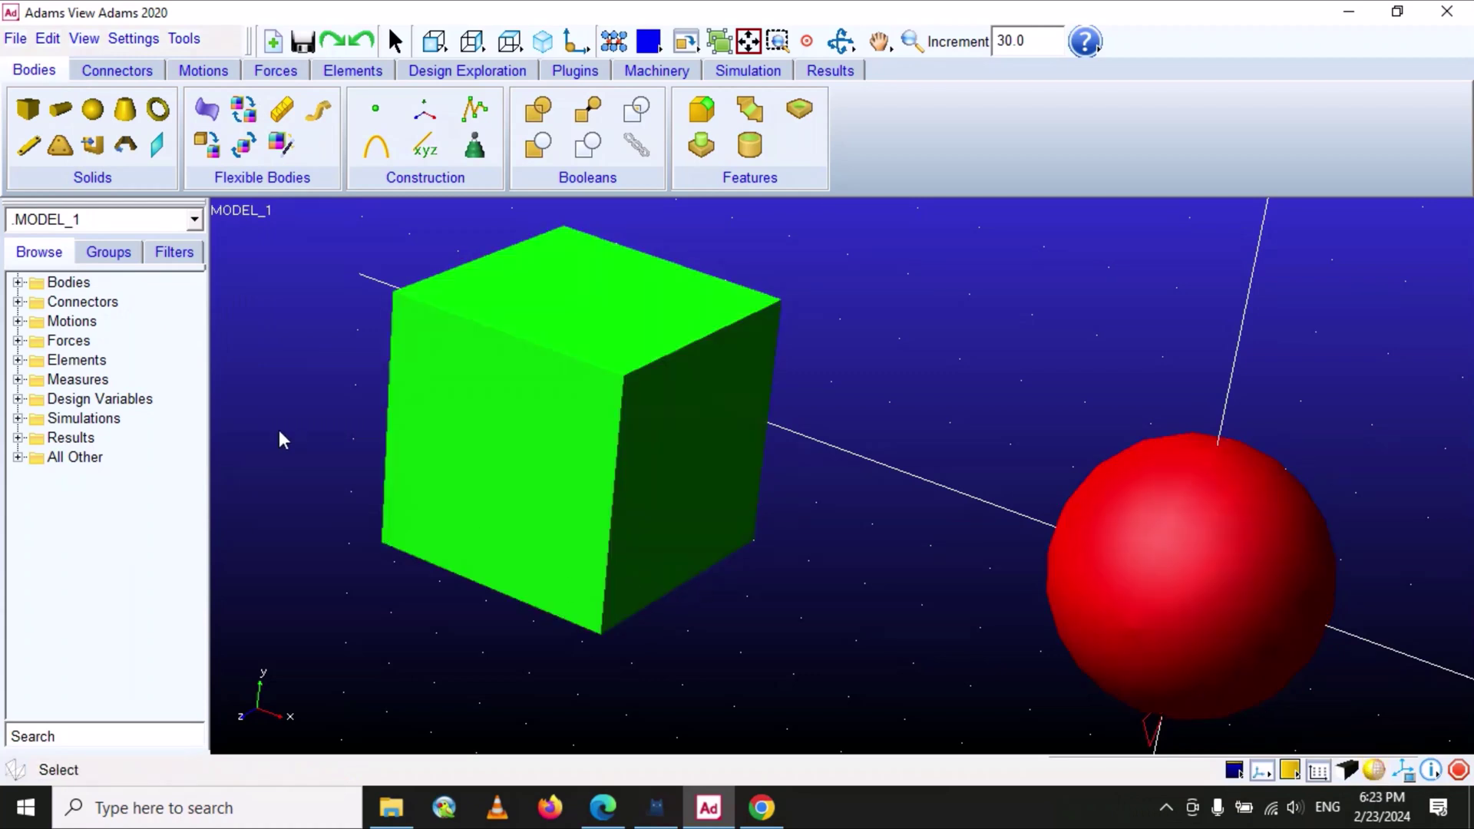
Step: Set the model view's render mode to Wireframe, and switch it to Solid Fill
left_click(84, 39)
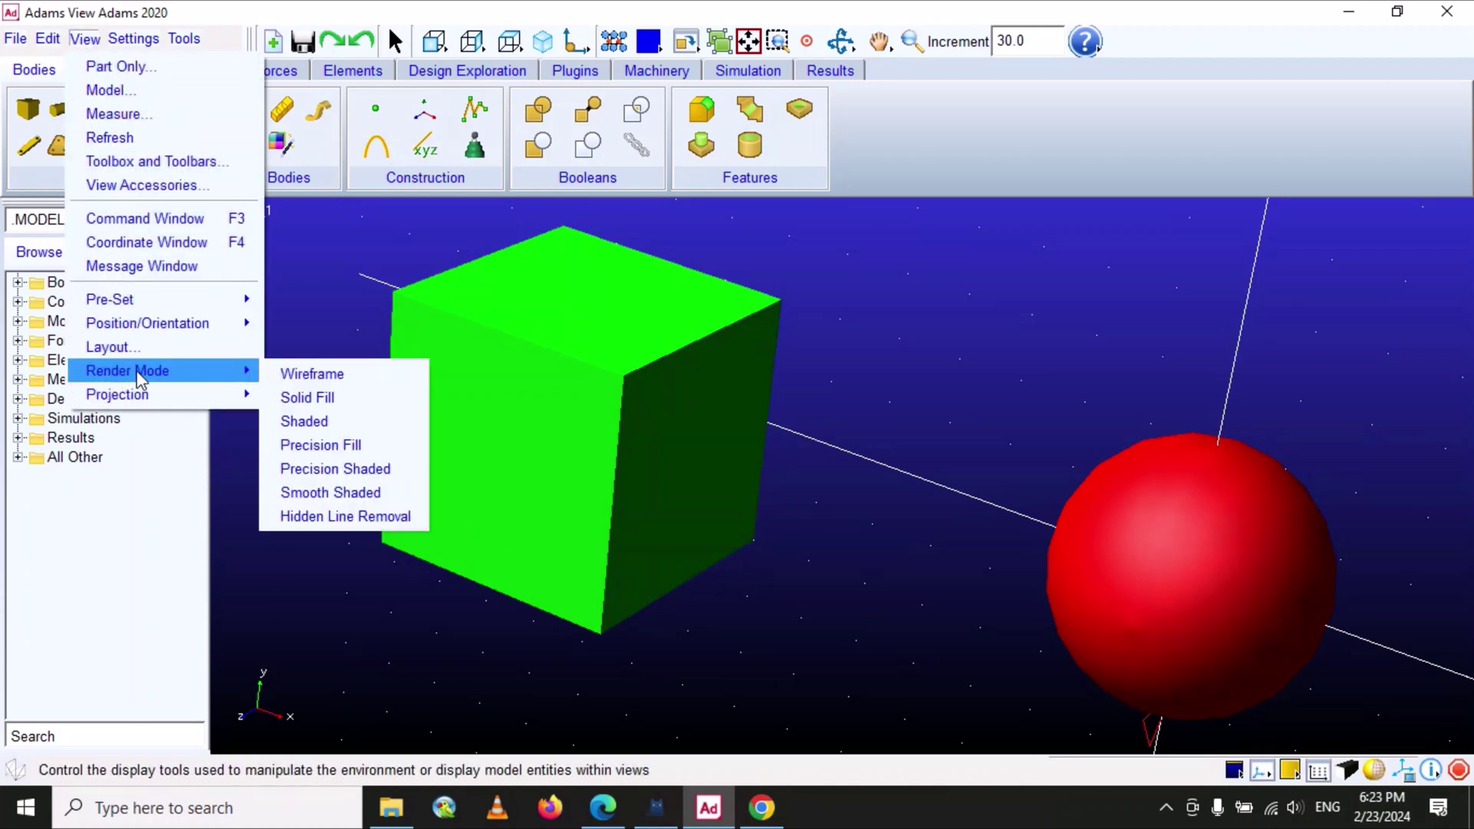
left_click(326, 375)
left_click(84, 38)
mouse_move(135, 370)
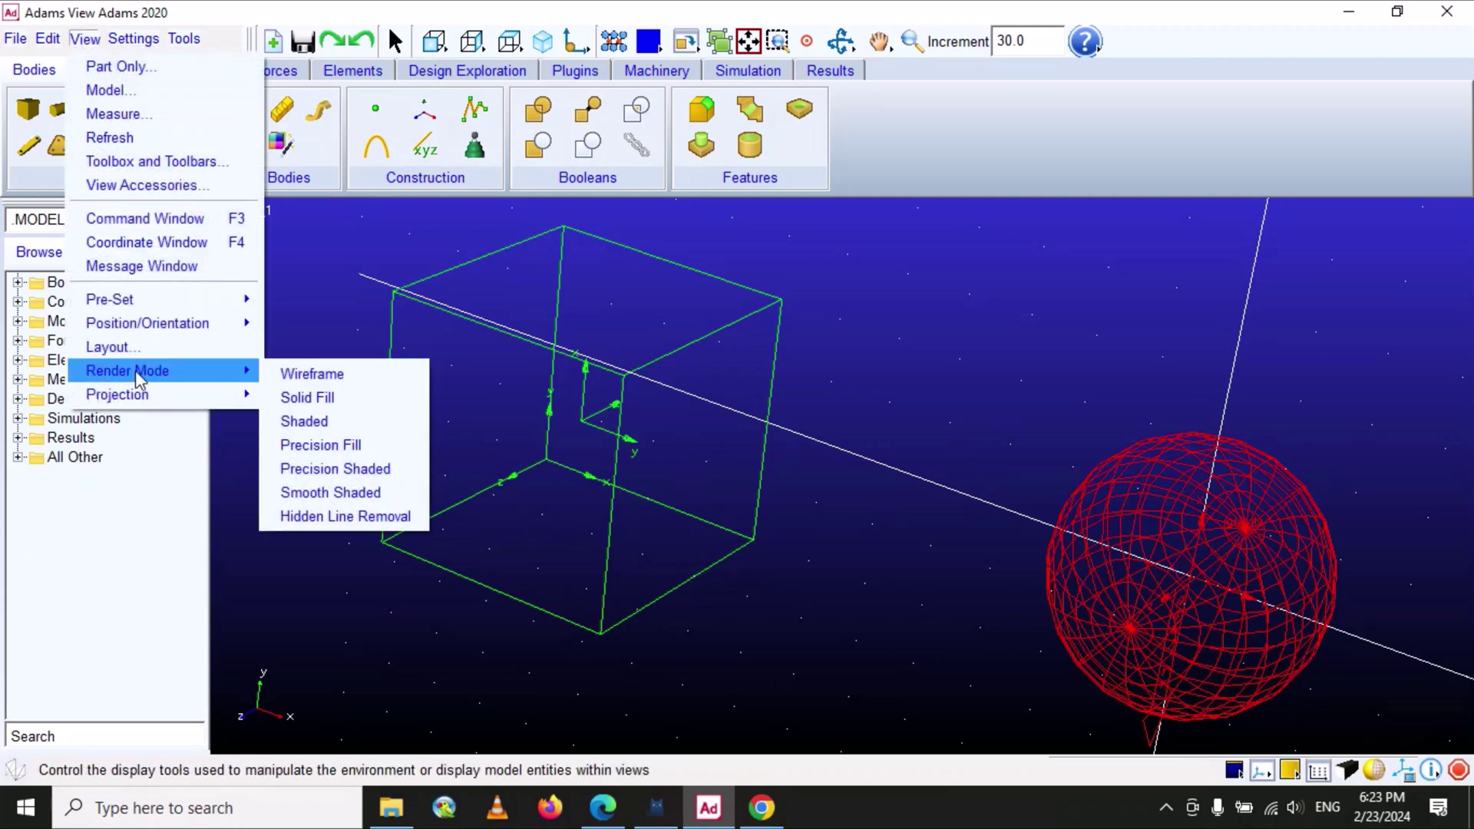
left_click(322, 397)
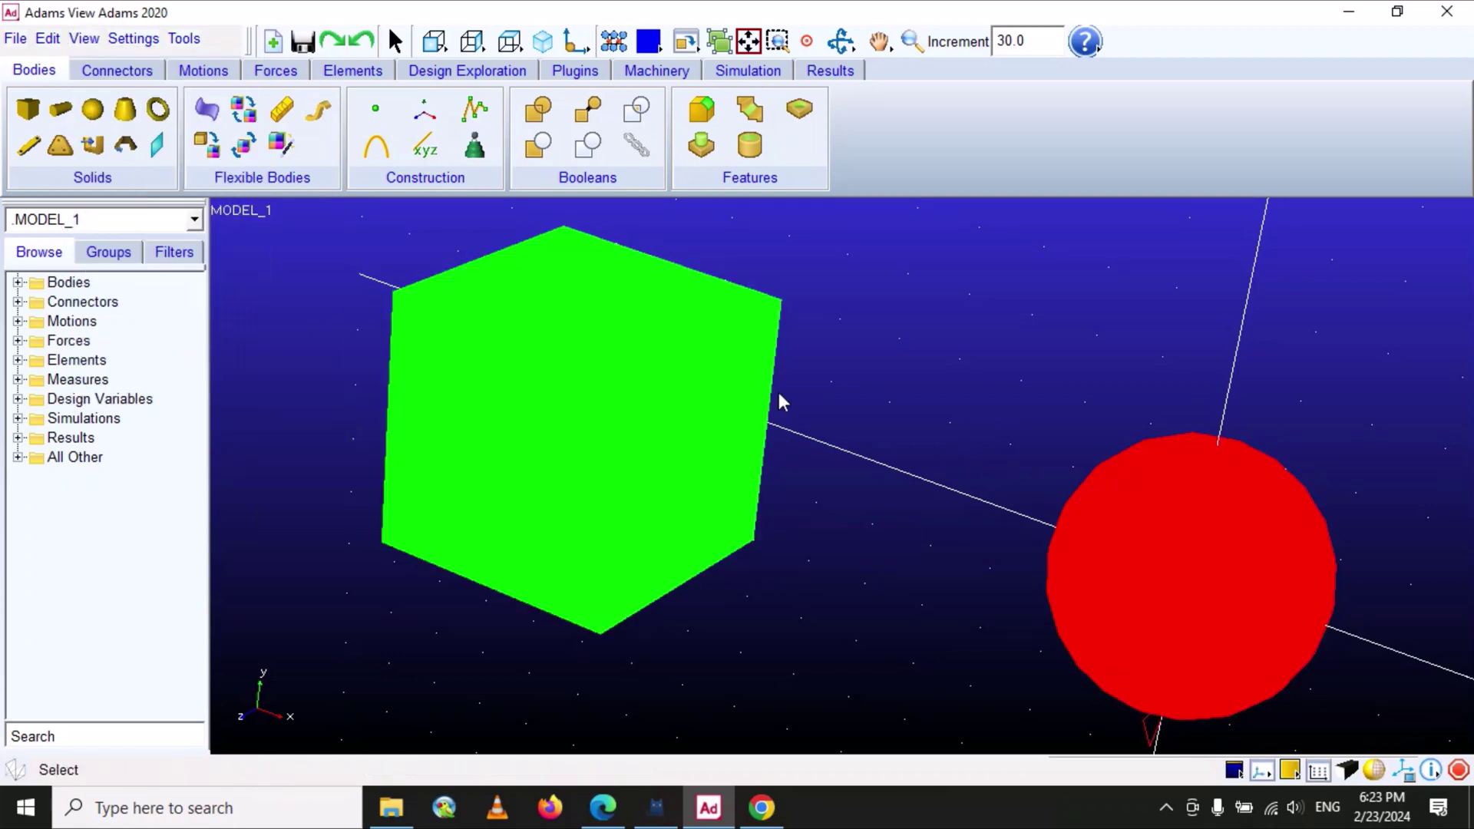
left_click(840, 41)
left_click_drag(791, 254, 846, 329)
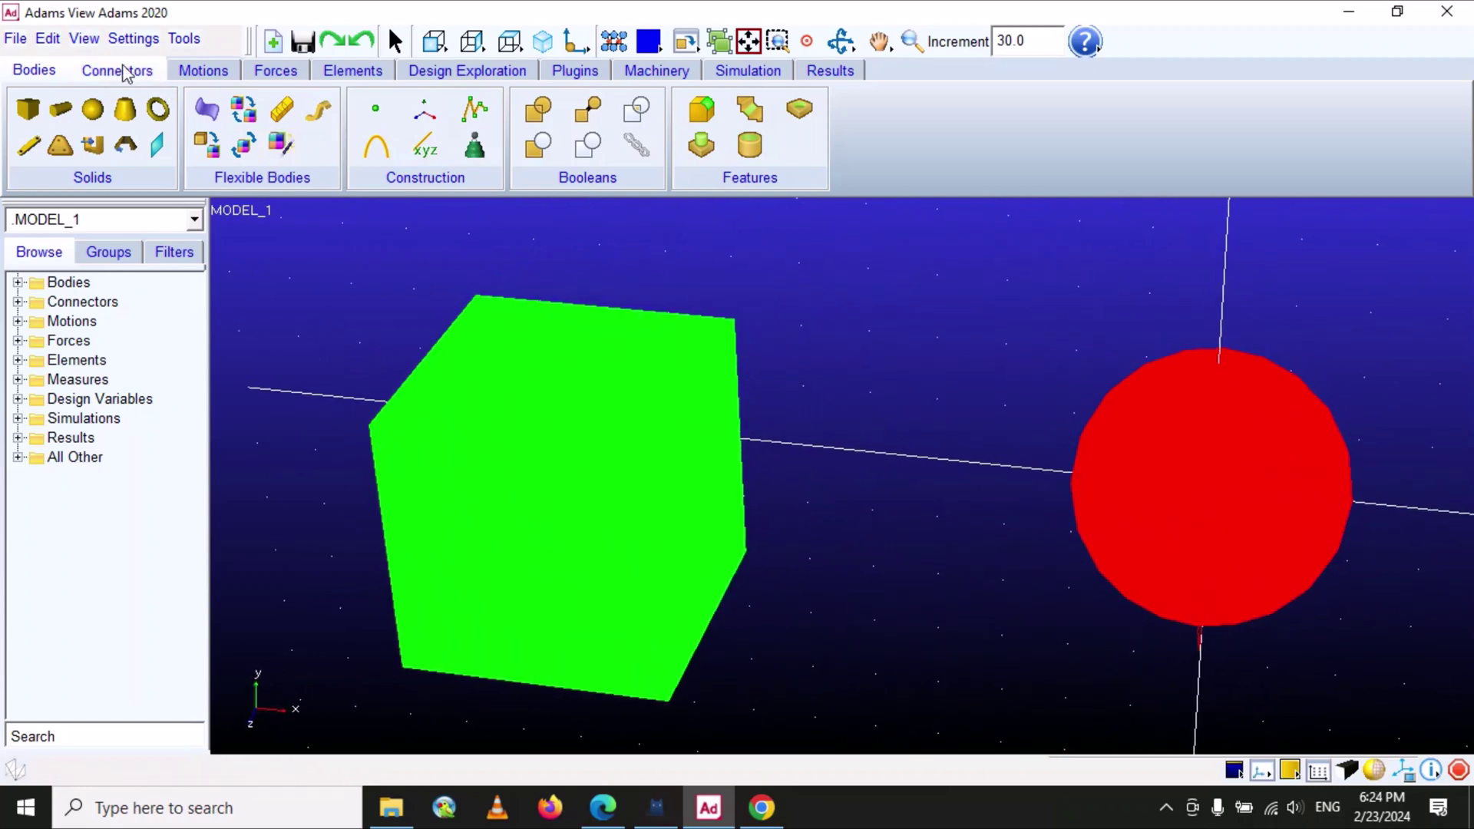
Step: Set the render mode of the cube and sphere to Shaded
left_click(84, 38)
mouse_move(205, 377)
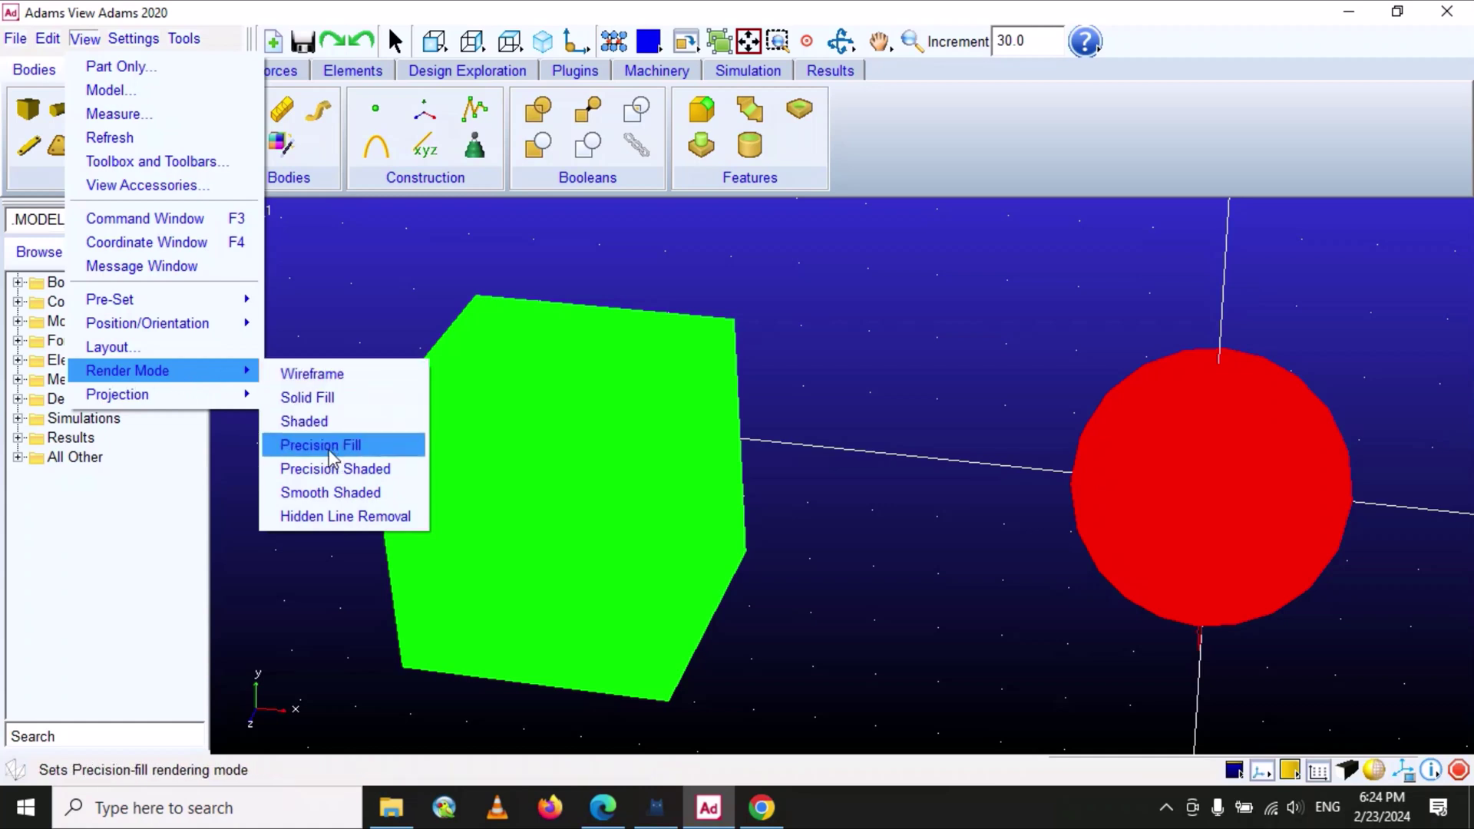
left_click(314, 421)
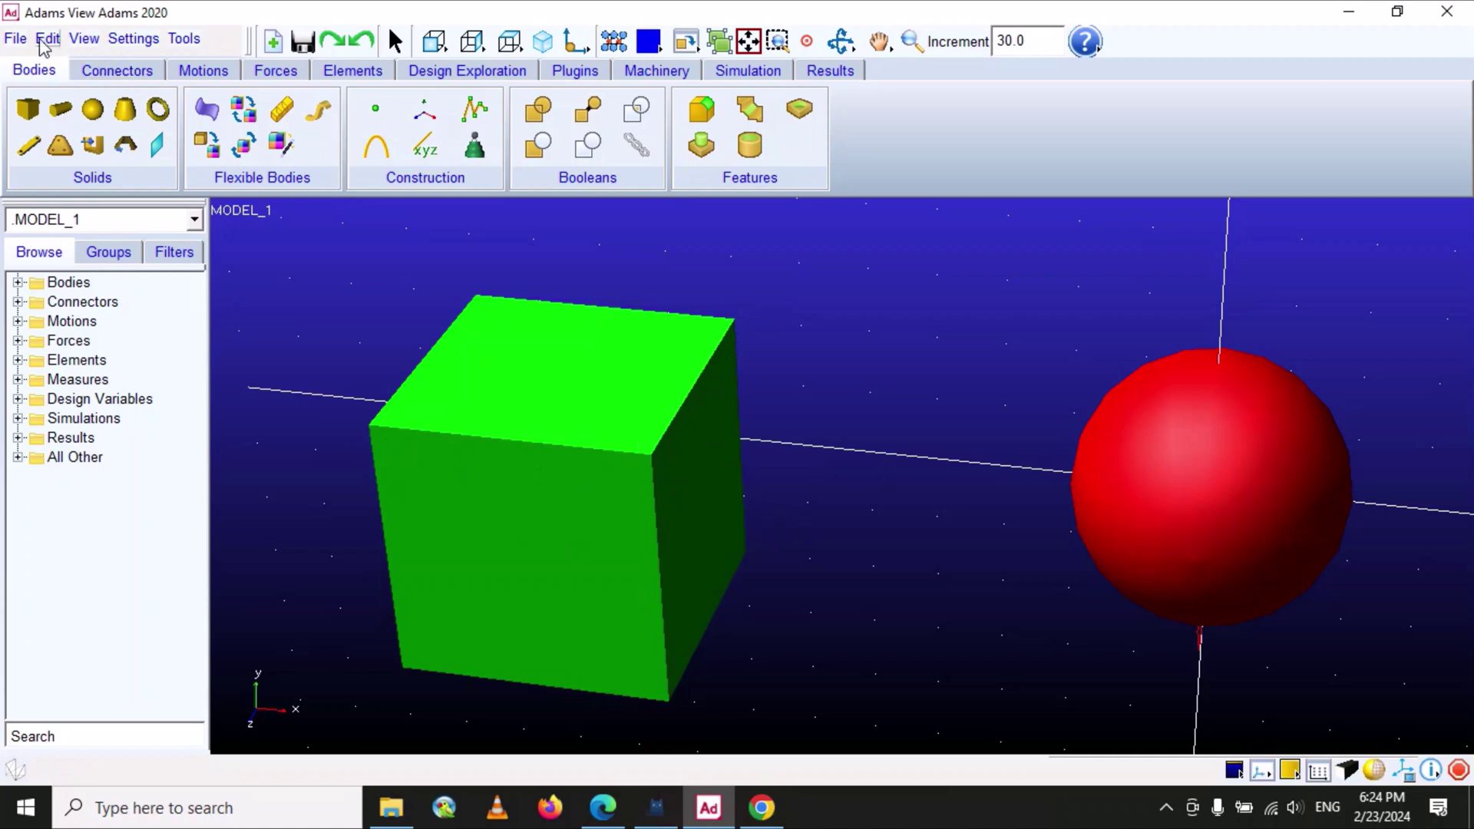
Step: Switch the render mode to Precision Fill, and inspect the sphere's surface from another angle
left_click(84, 39)
mouse_move(188, 371)
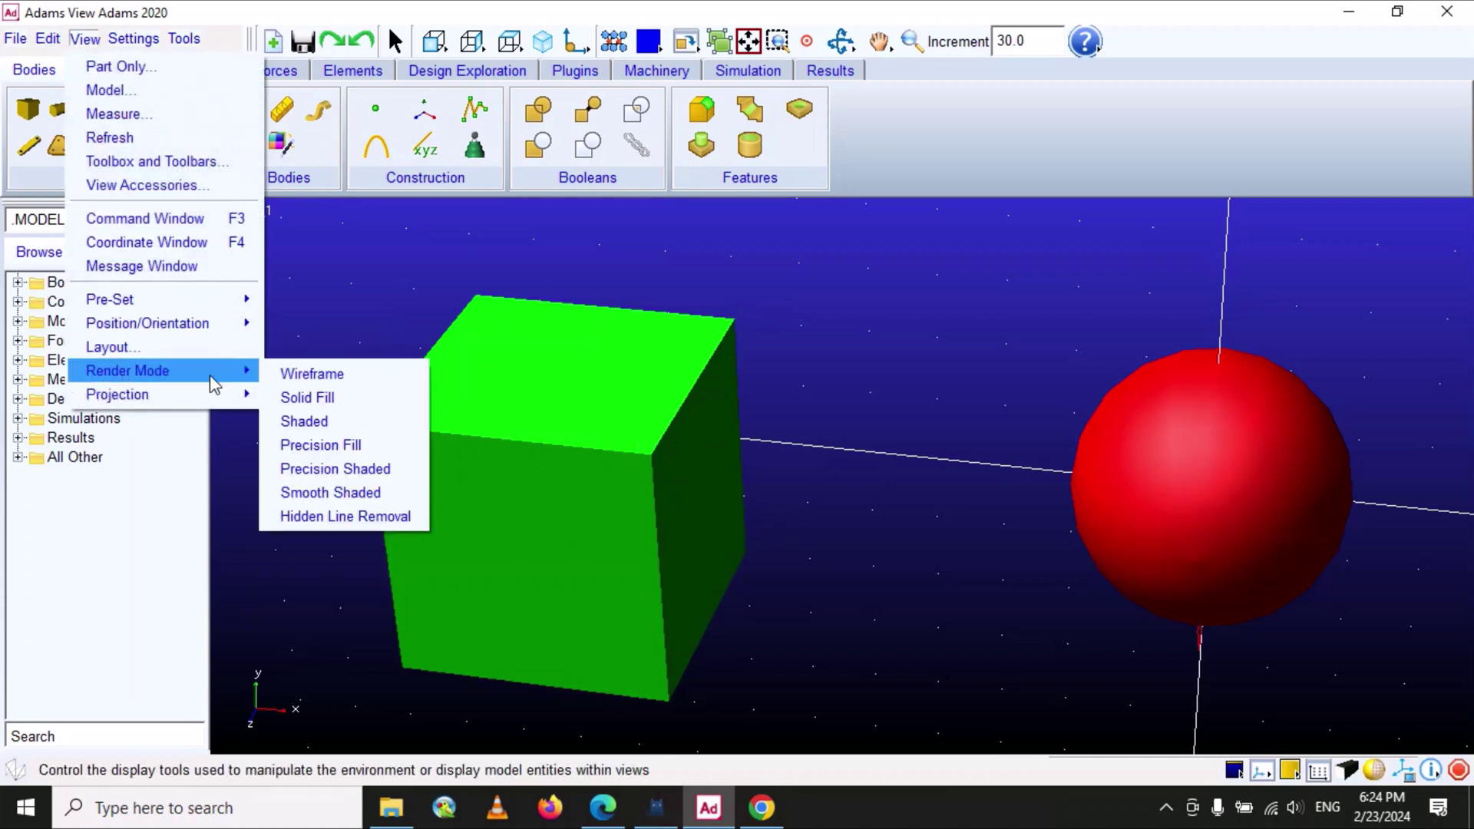
left_click(396, 445)
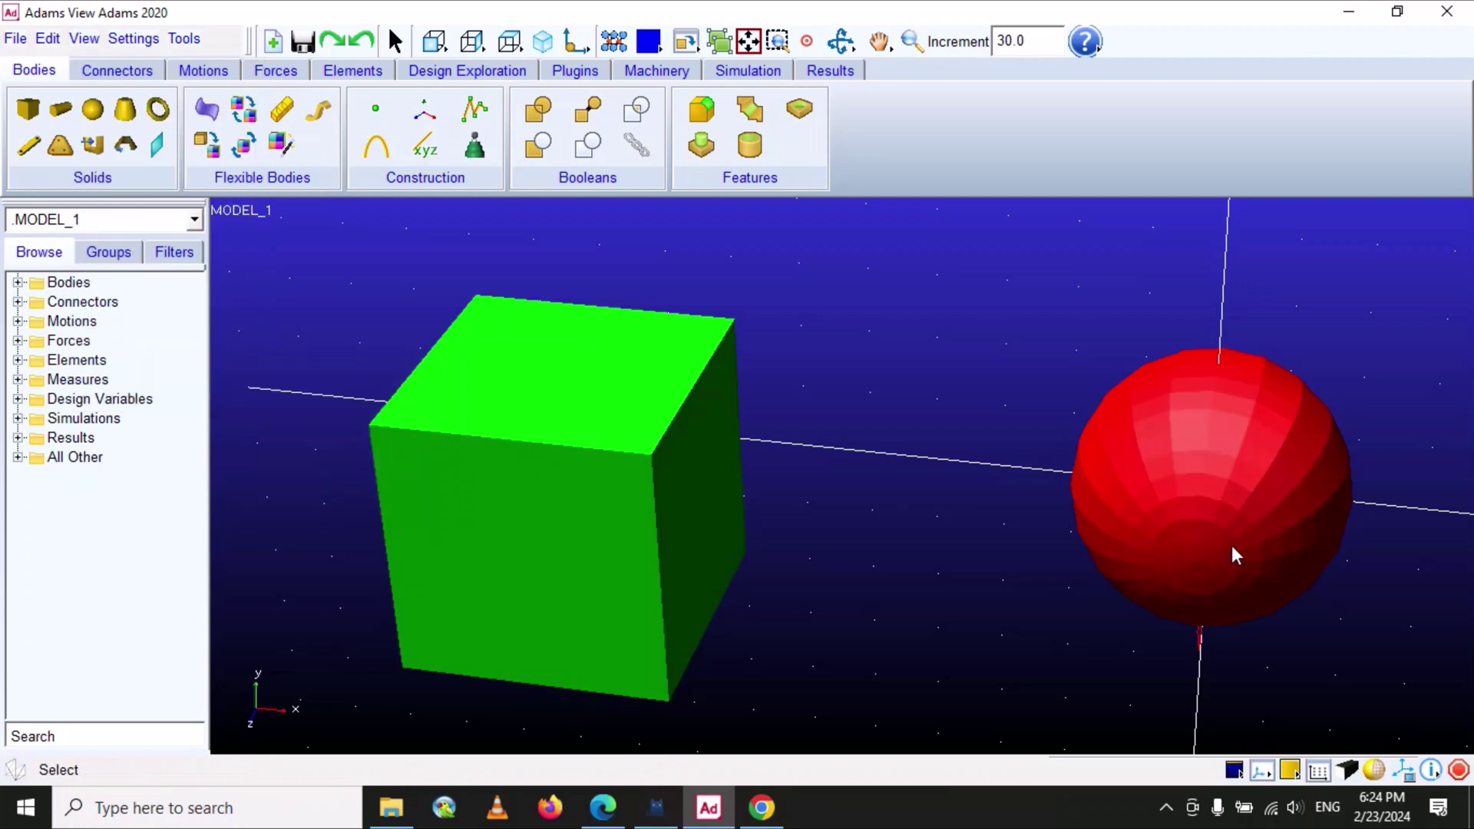
left_click(841, 41)
left_click_drag(850, 333, 767, 336)
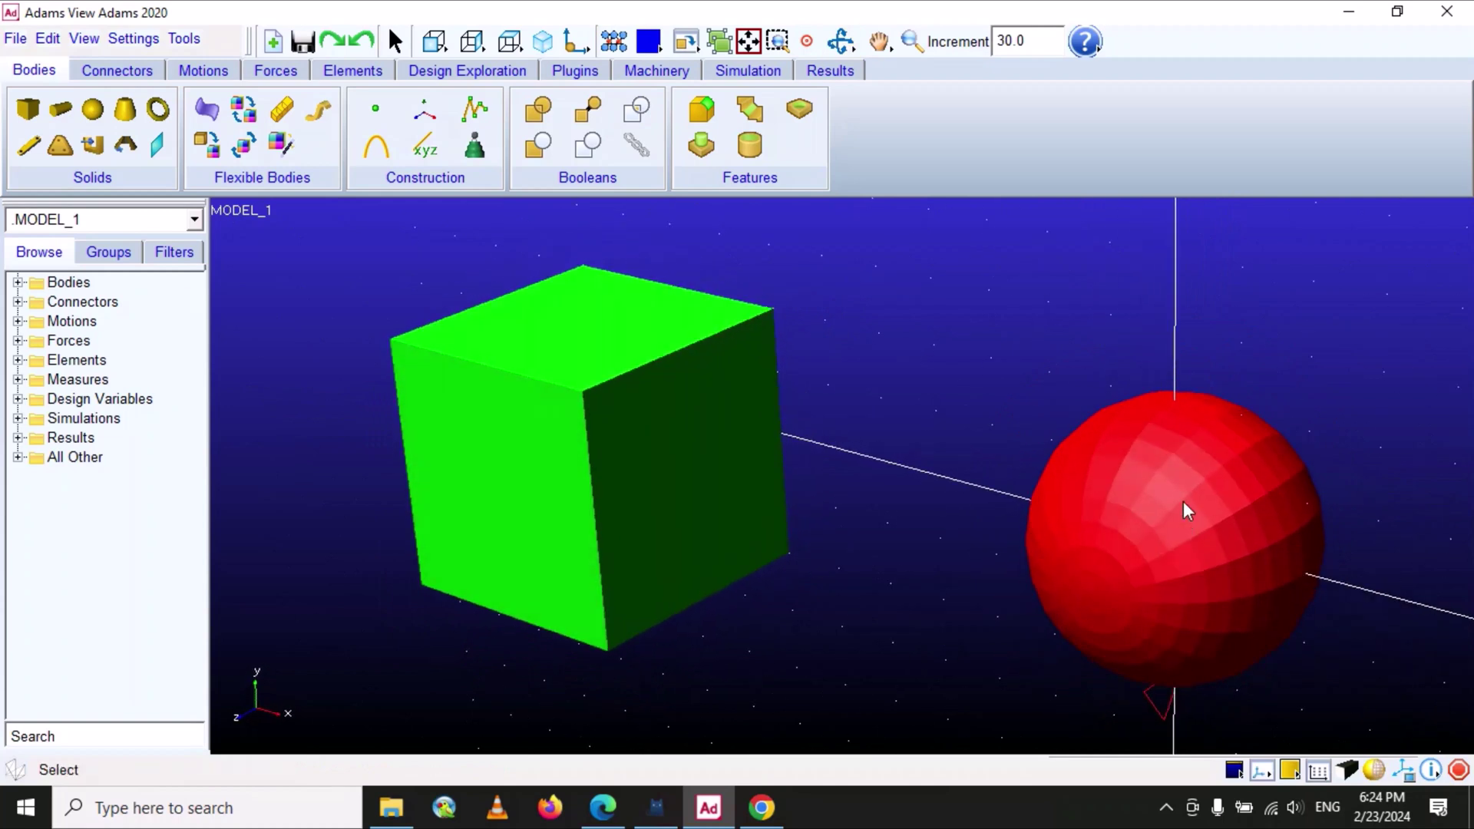
left_click(879, 41)
mouse_move(919, 292)
left_mouse_down()
mouse_move(924, 312)
mouse_move(921, 294)
left_mouse_up()
right_click(922, 294)
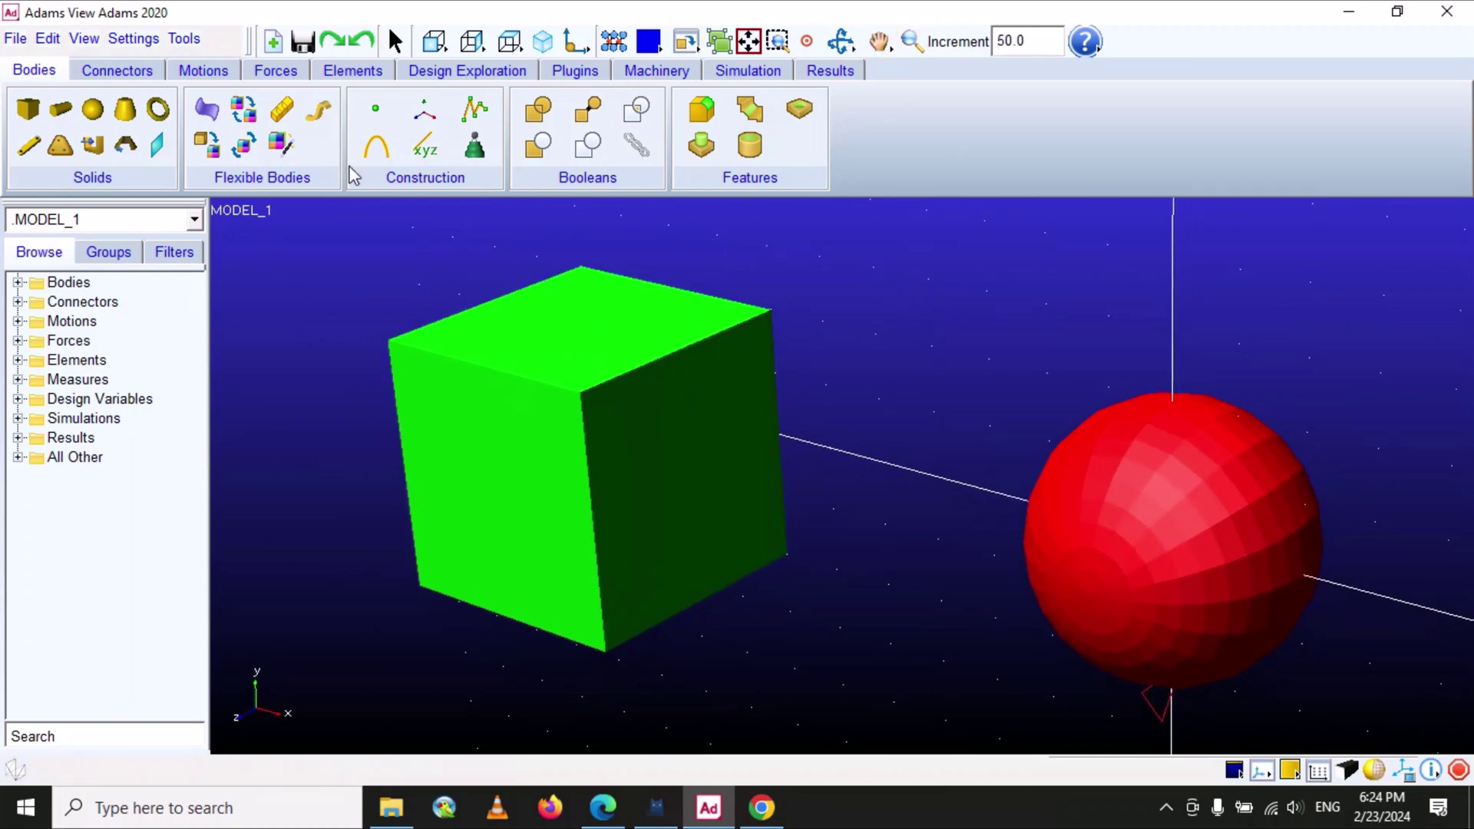
Step: Return the model view's render mode to Shaded
left_click(85, 40)
mouse_move(152, 374)
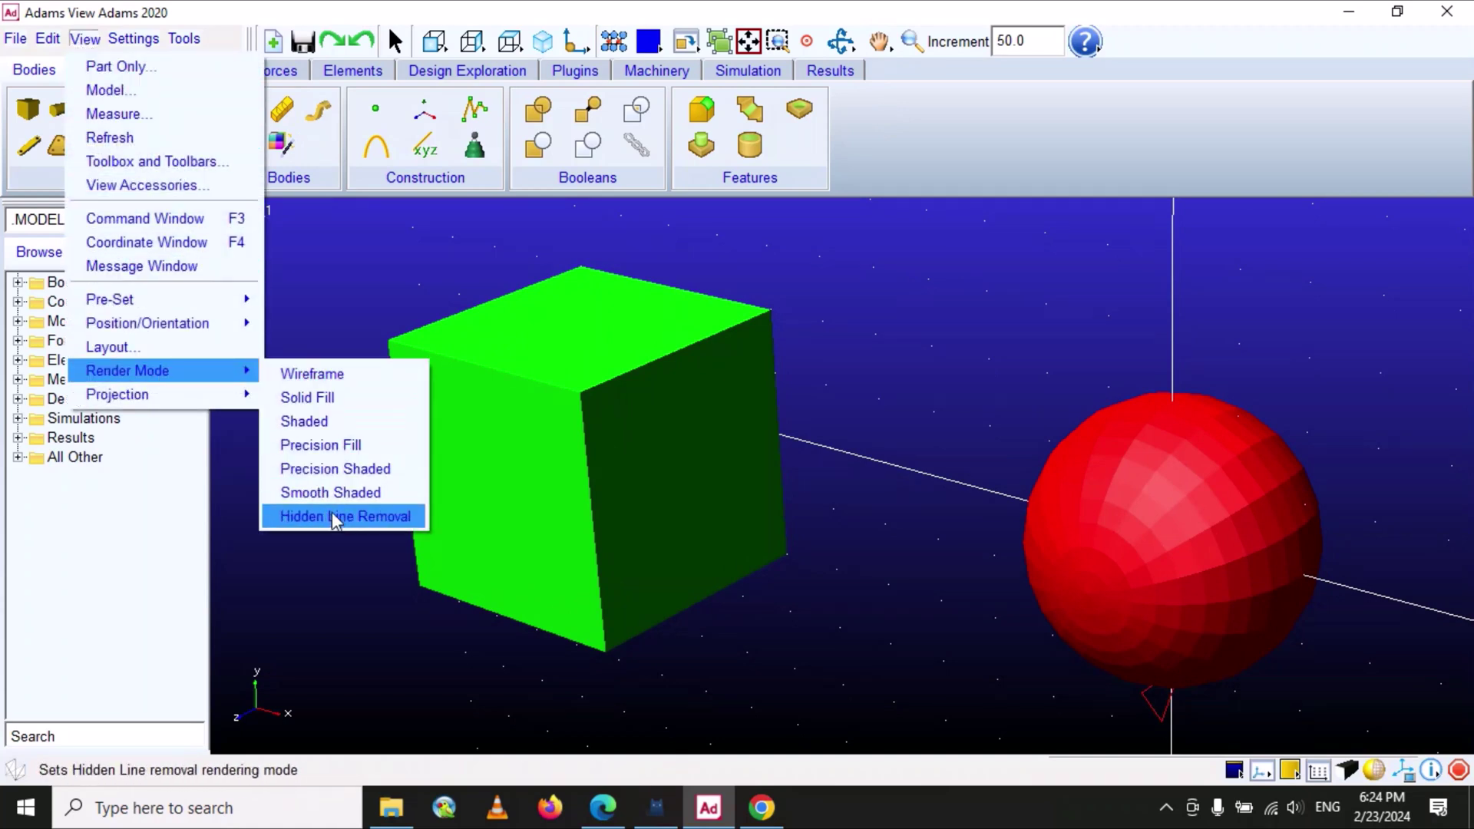
left_click(318, 427)
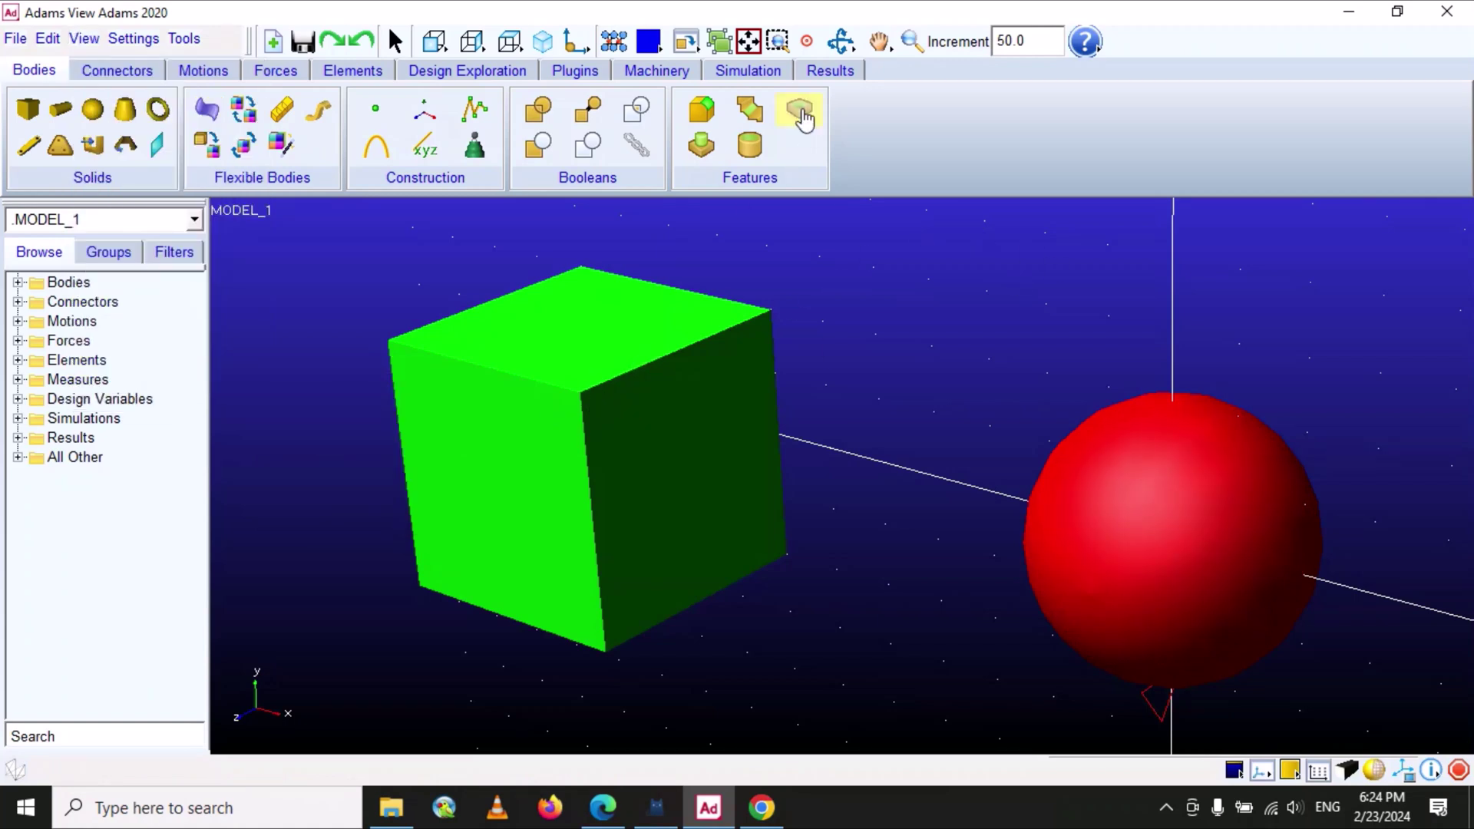
left_click(912, 46)
mouse_move(909, 237)
left_mouse_down()
mouse_move(901, 274)
mouse_move(905, 254)
left_mouse_up()
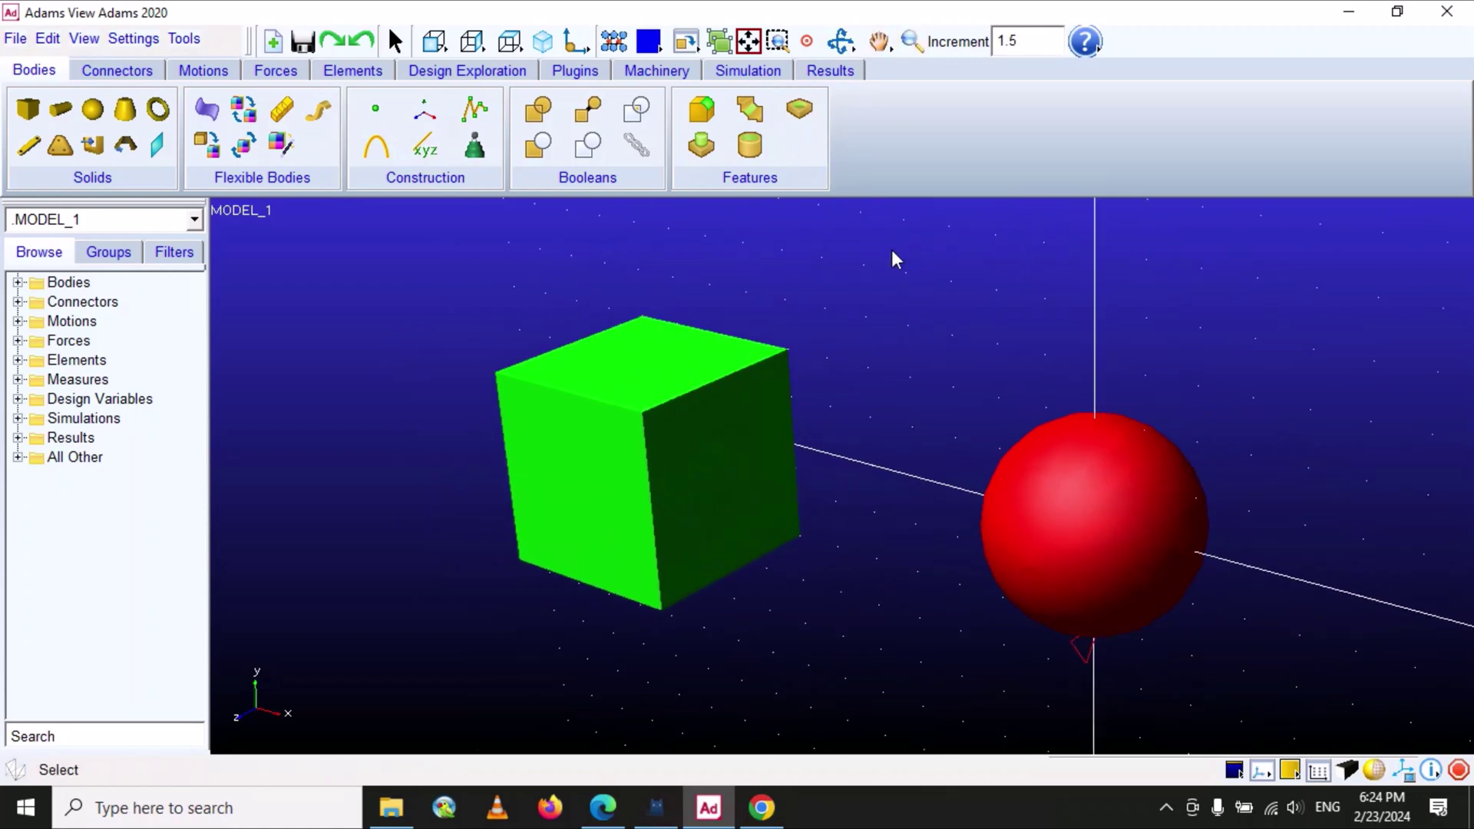
Step: Set the view's projection to Orthographic, and switch it to Perspective
left_click(85, 39)
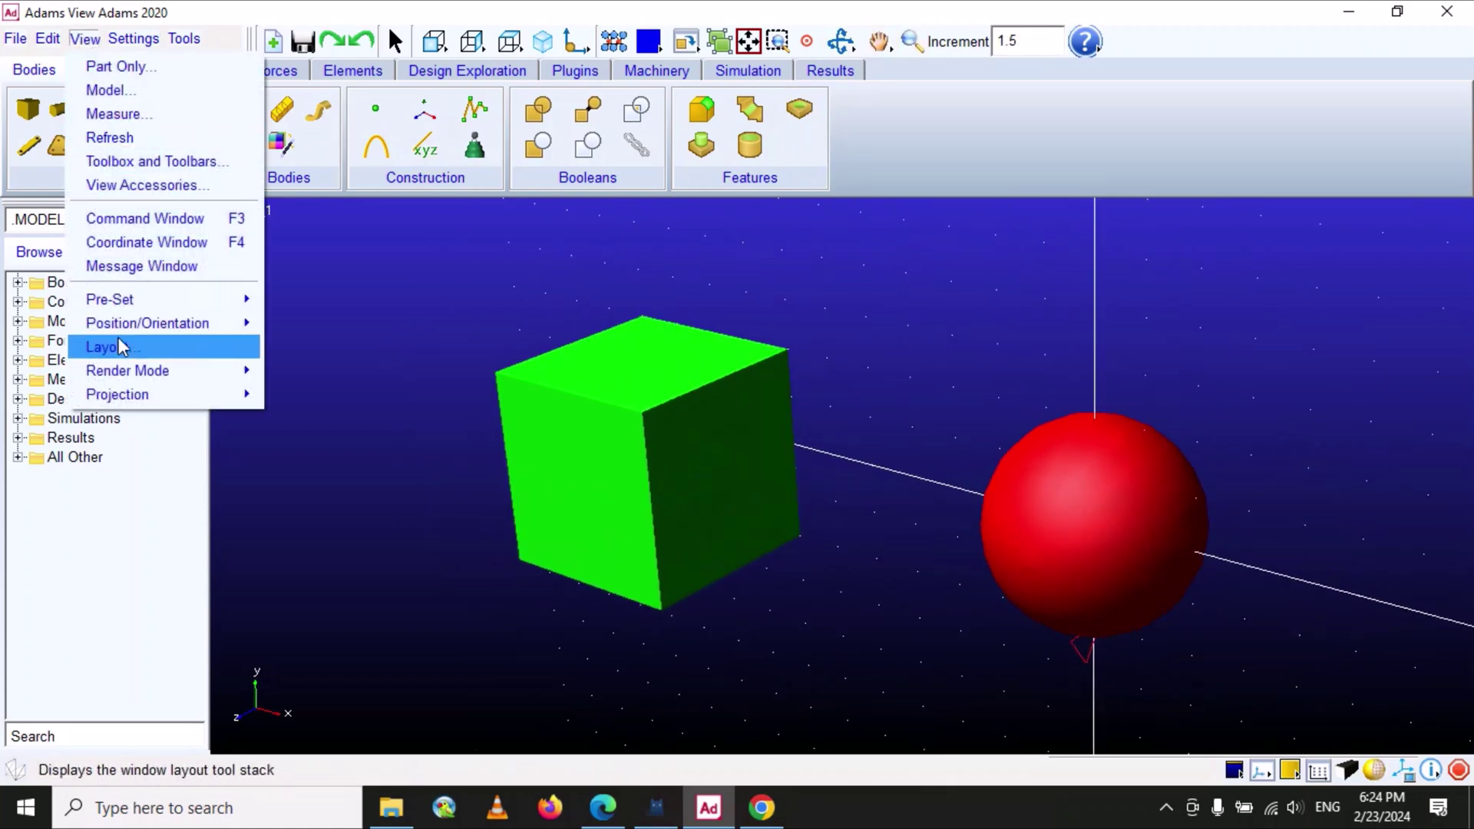
mouse_move(121, 400)
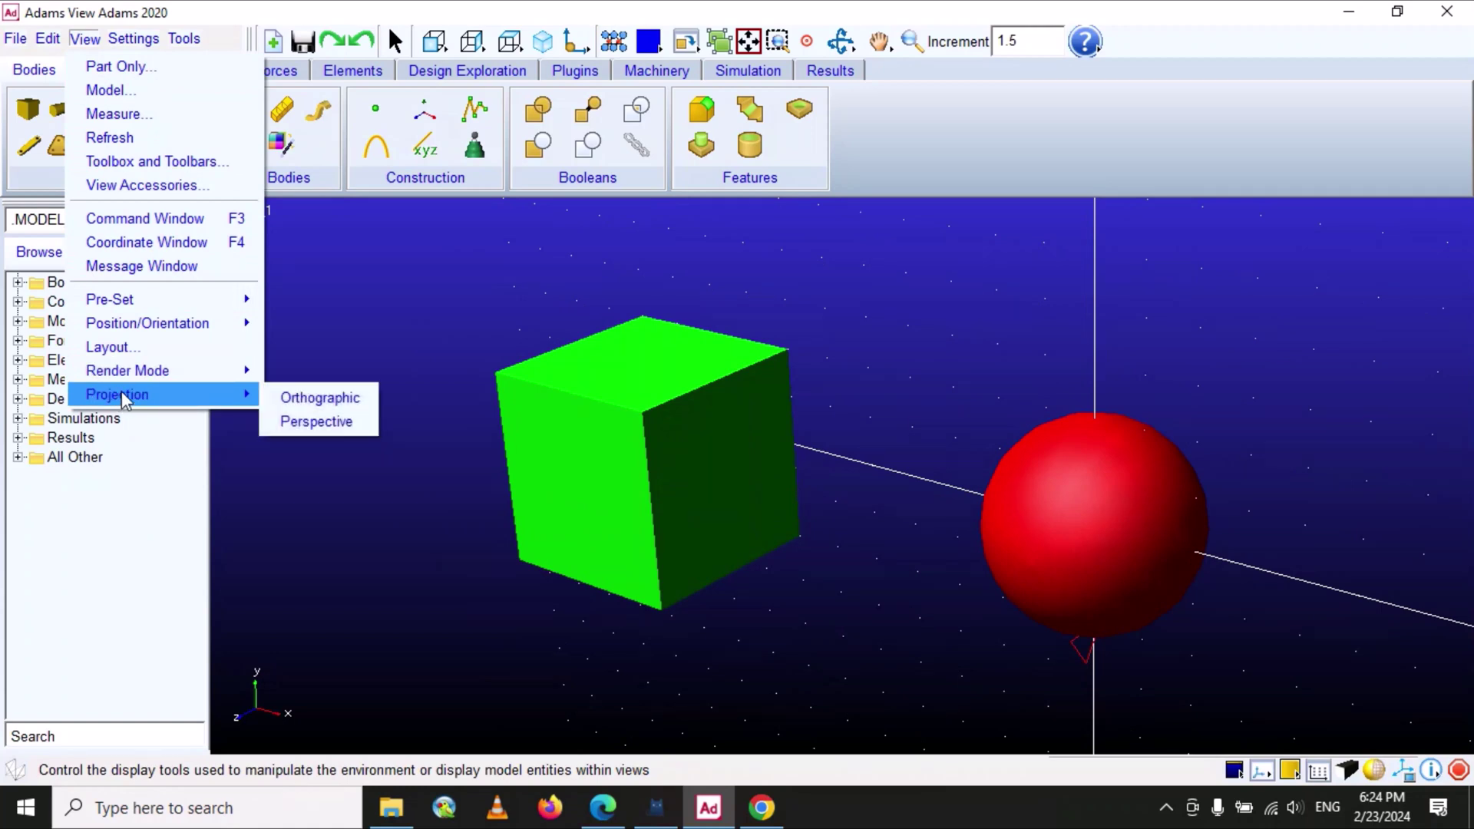
left_click(319, 401)
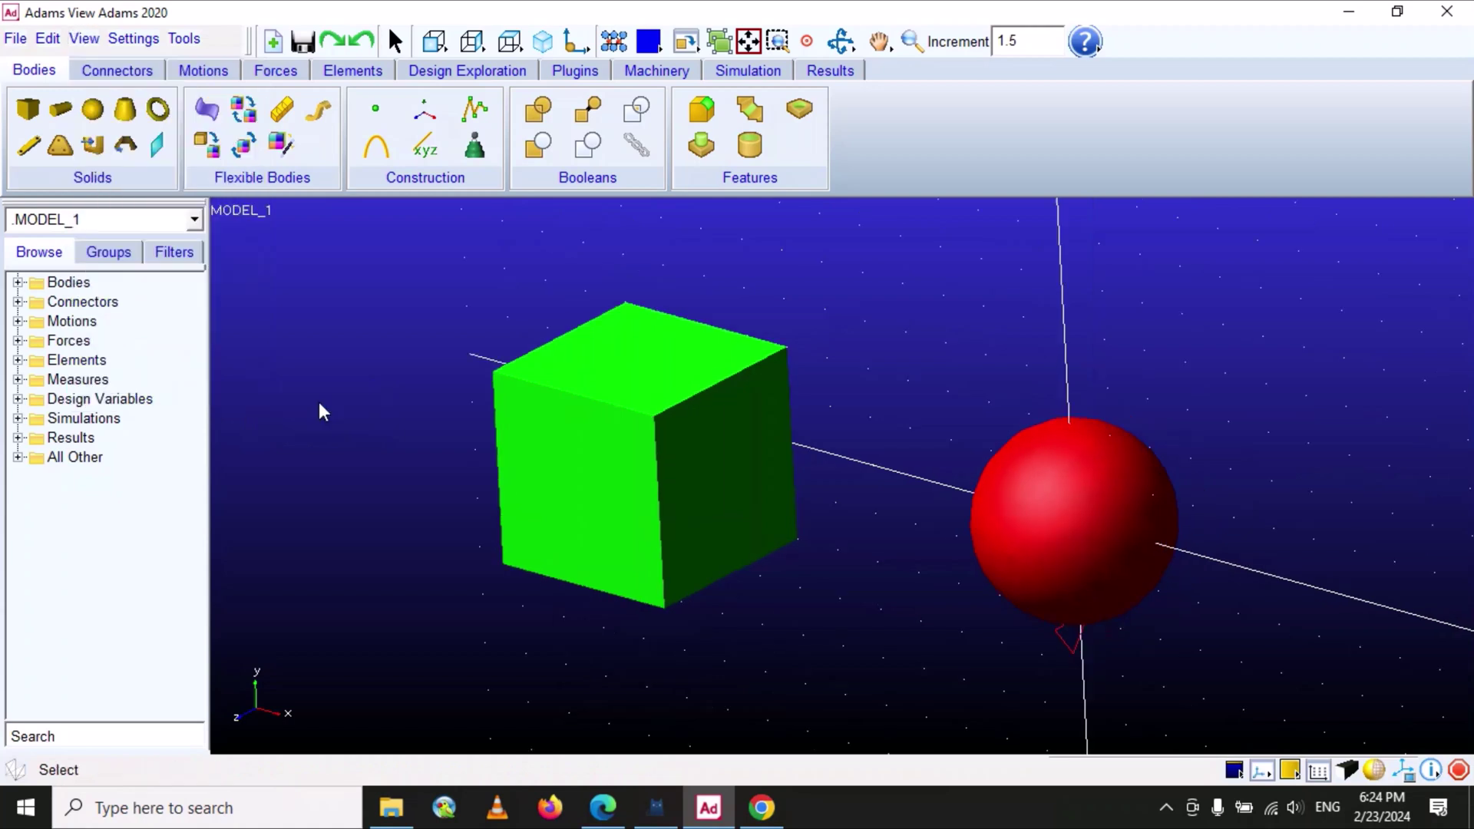
left_click(84, 38)
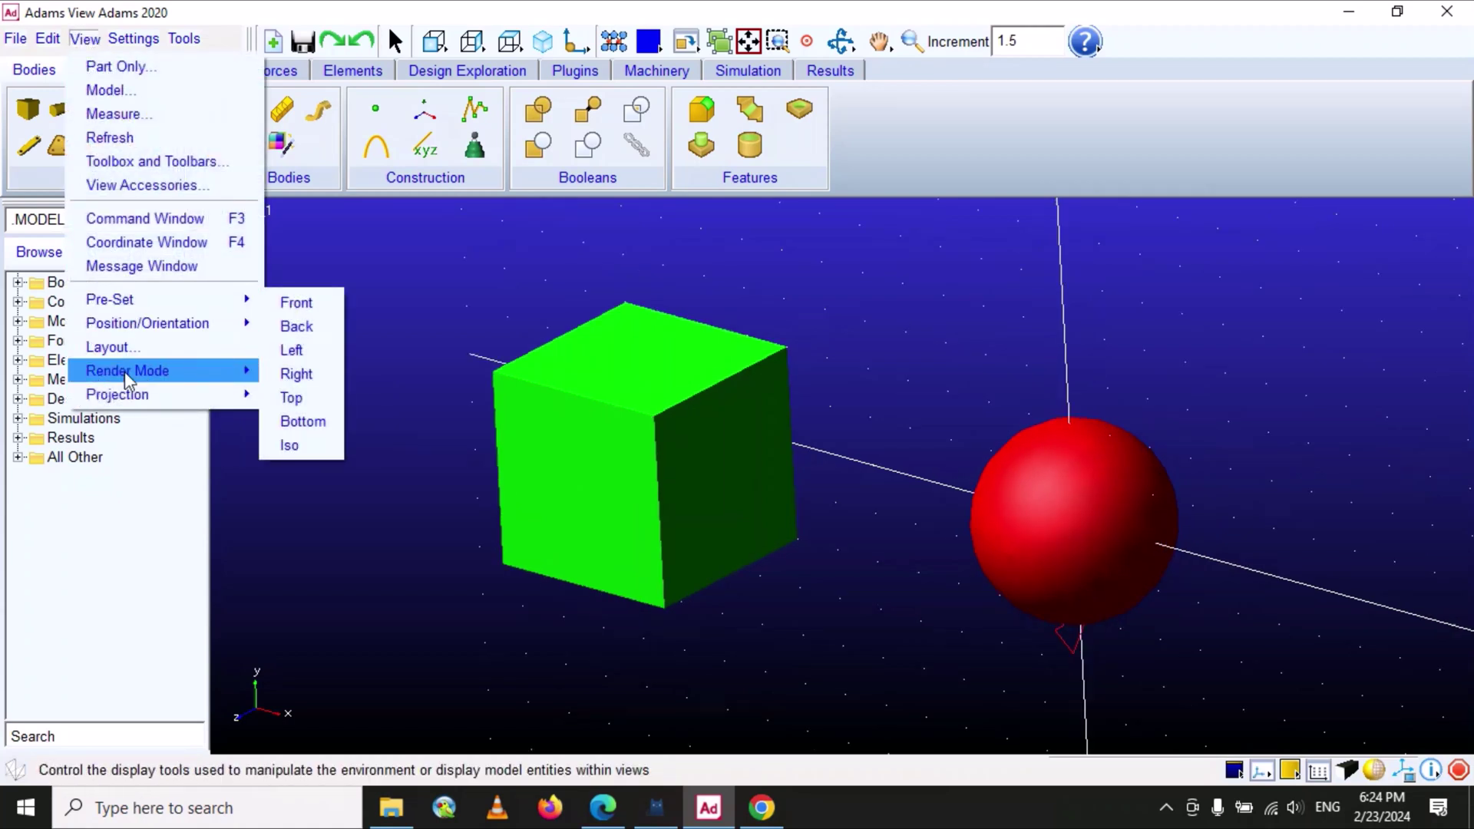
mouse_move(125, 371)
mouse_move(171, 399)
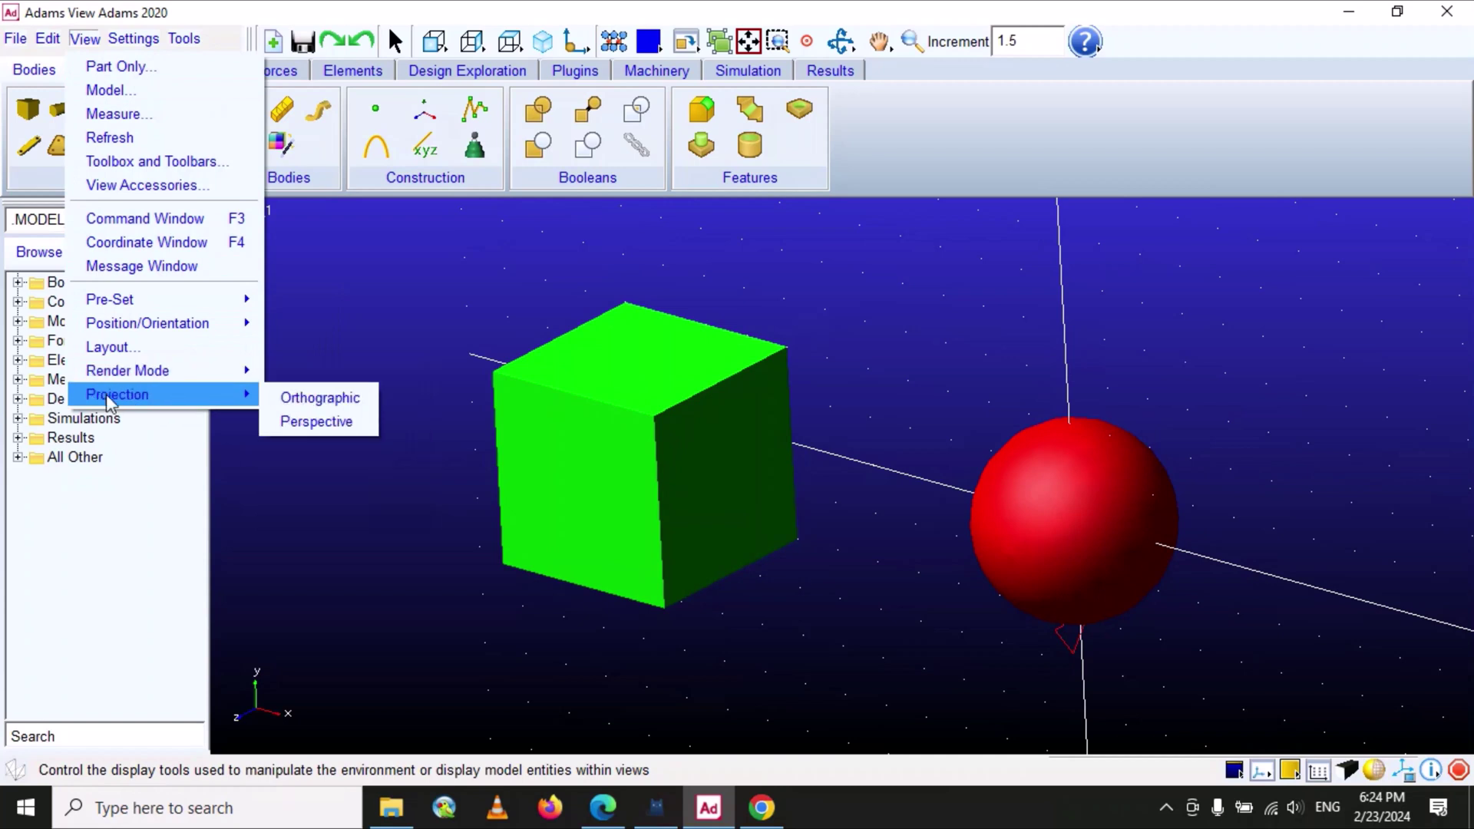
left_click(313, 422)
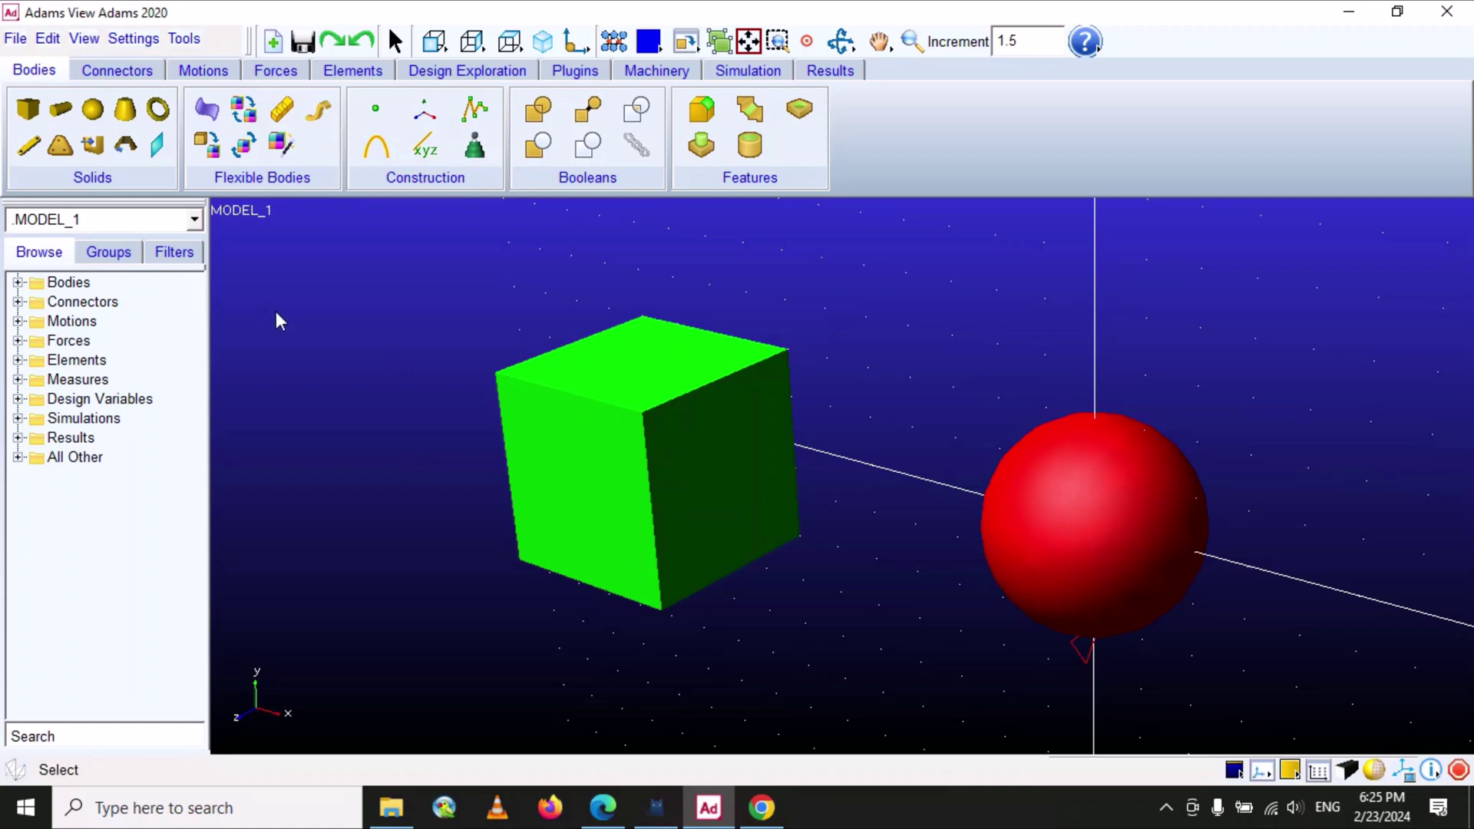
left_click(81, 40)
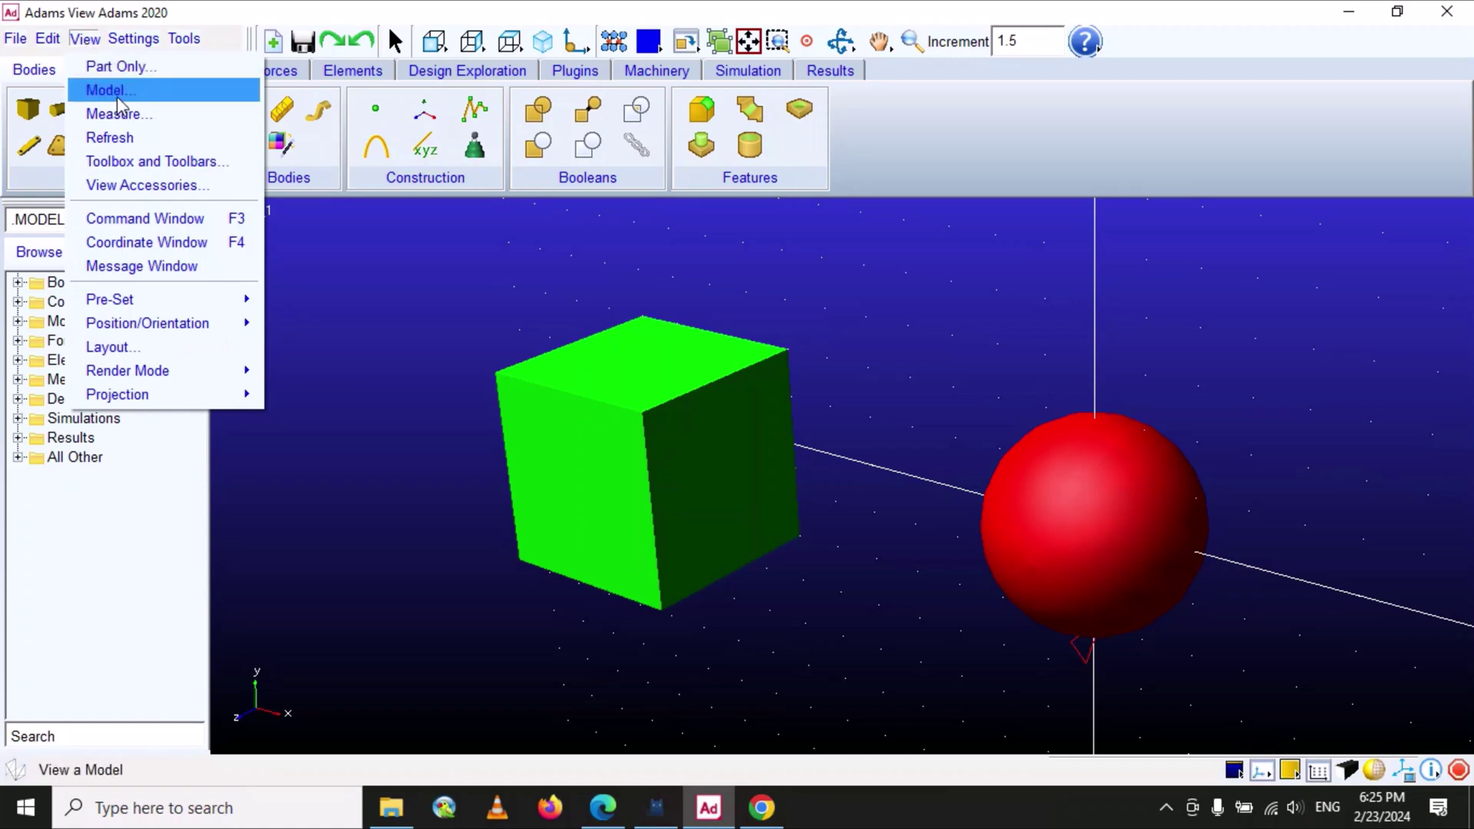
mouse_move(127, 332)
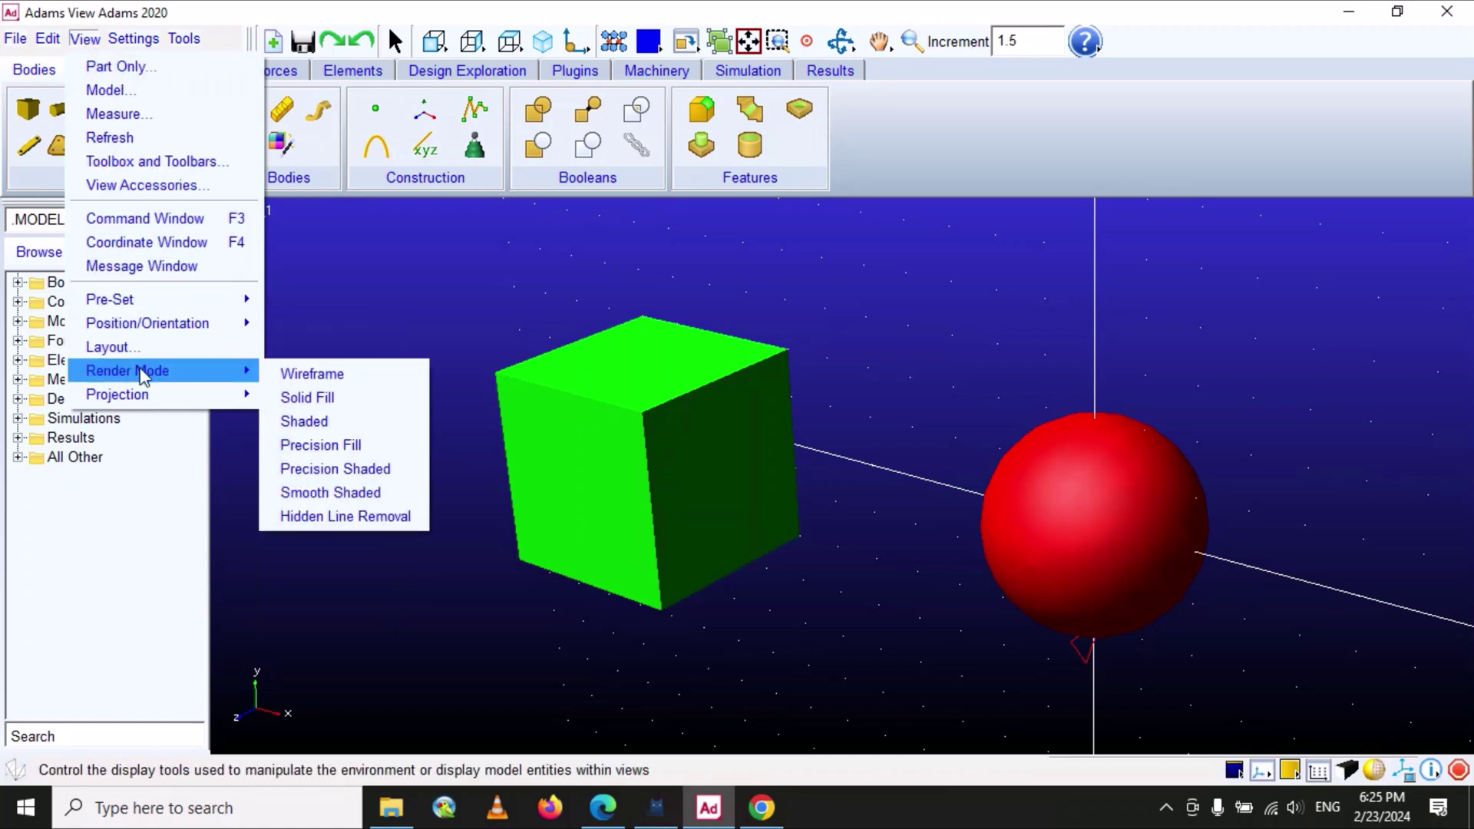
left_click(355, 313)
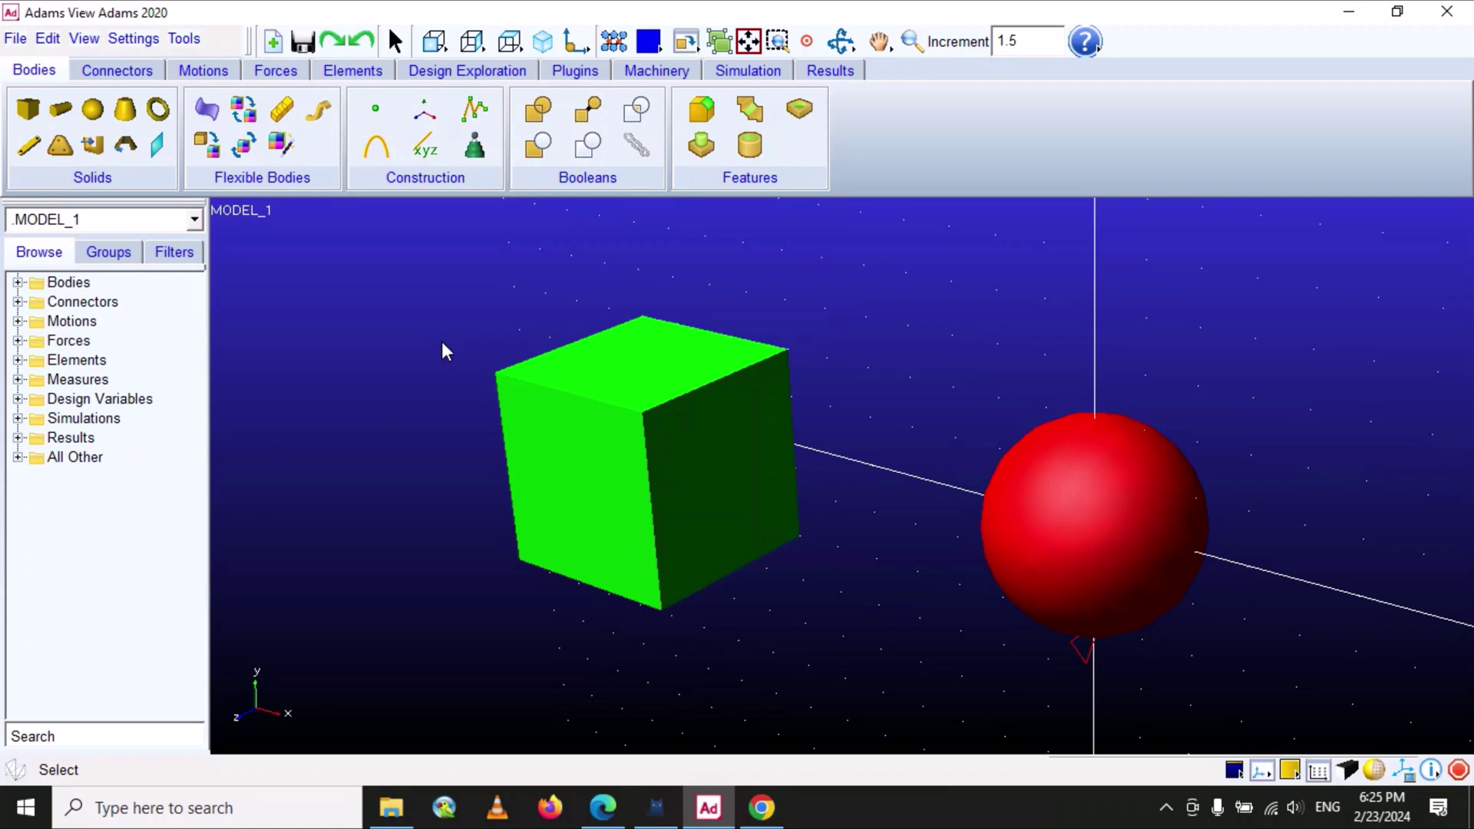
left_click(1166, 807)
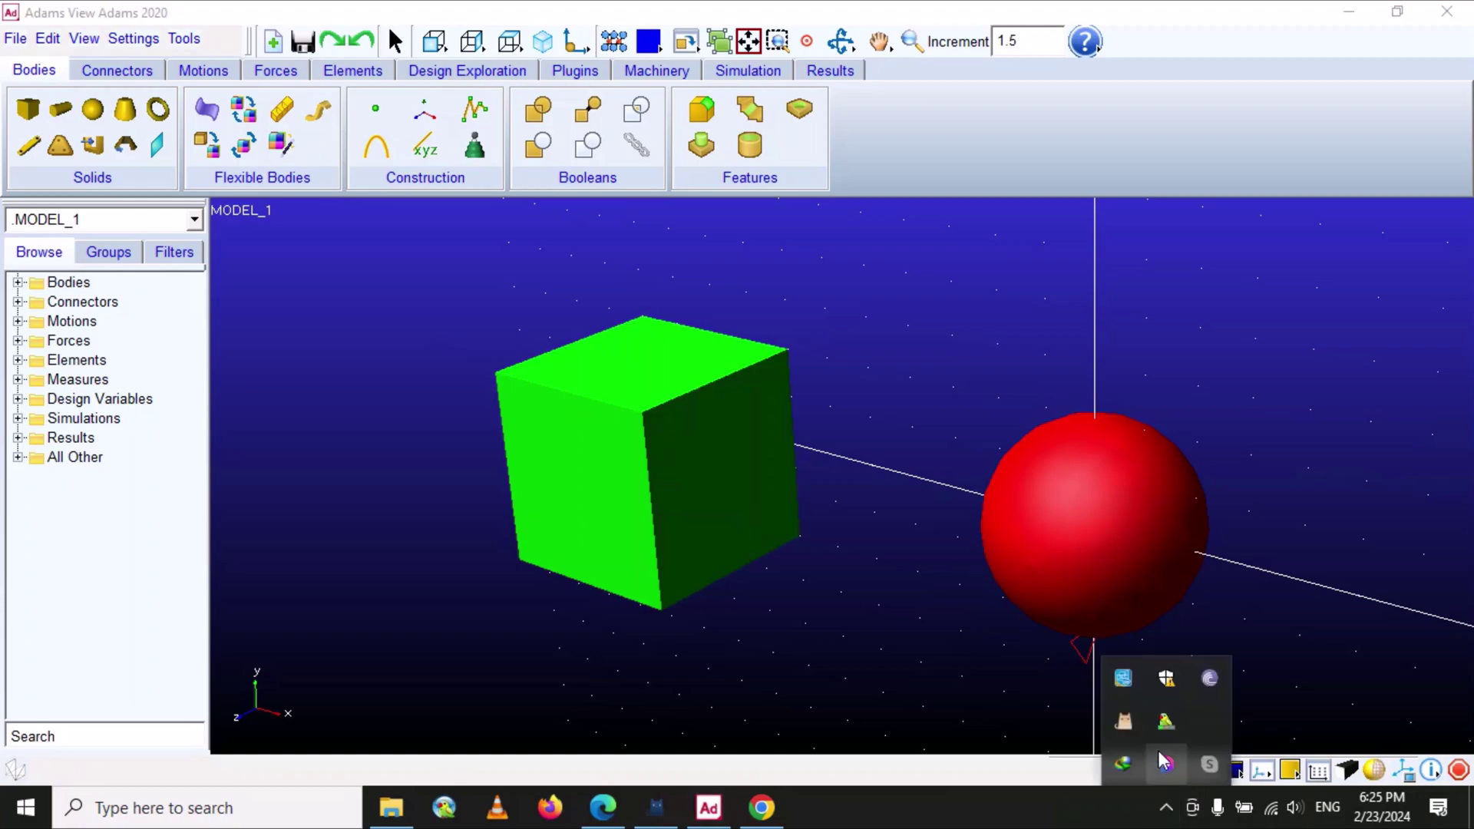